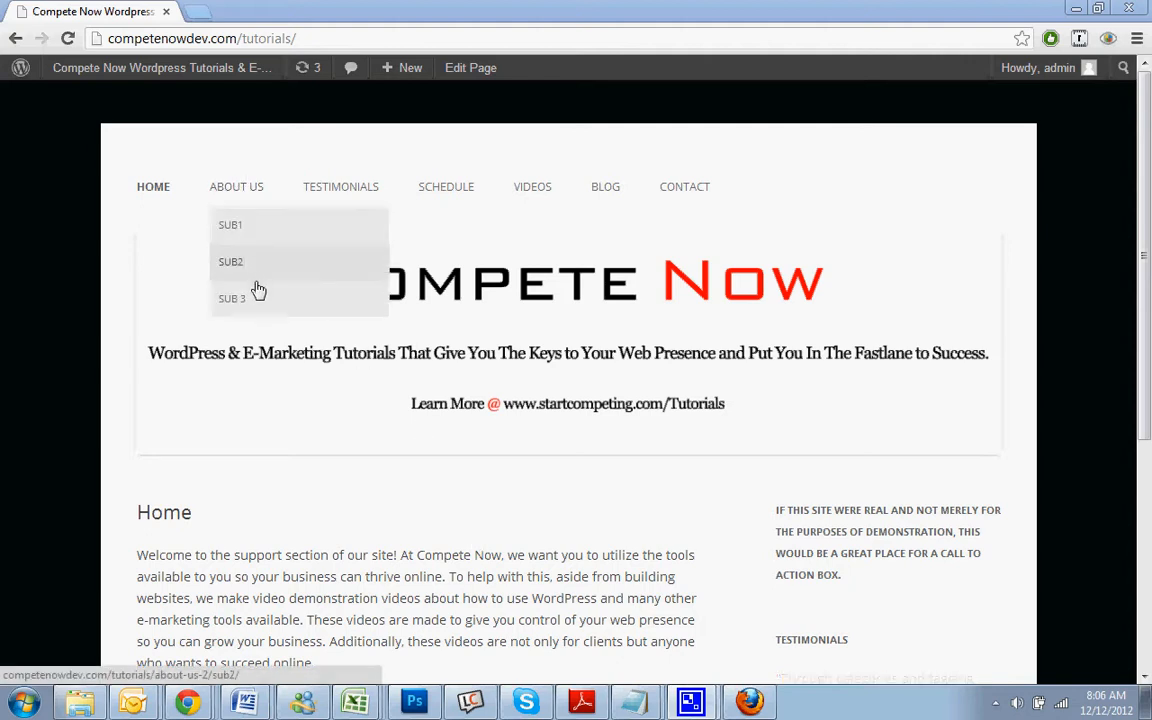
{"action": "left_click", "coordinate": [244, 402]}
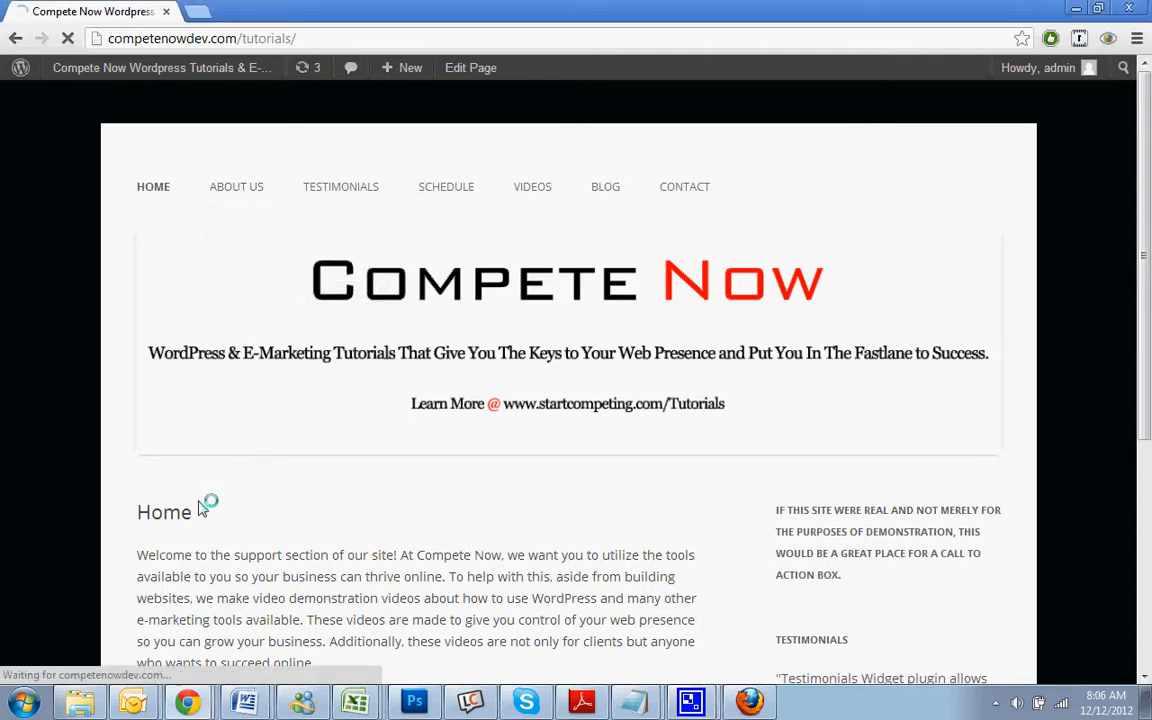
{"action": "scroll", "coordinate": [296, 429], "scroll_direction": "down", "scroll_amount": 4}
{"action": "scroll", "coordinate": [296, 429], "scroll_direction": "up", "scroll_amount": 4}
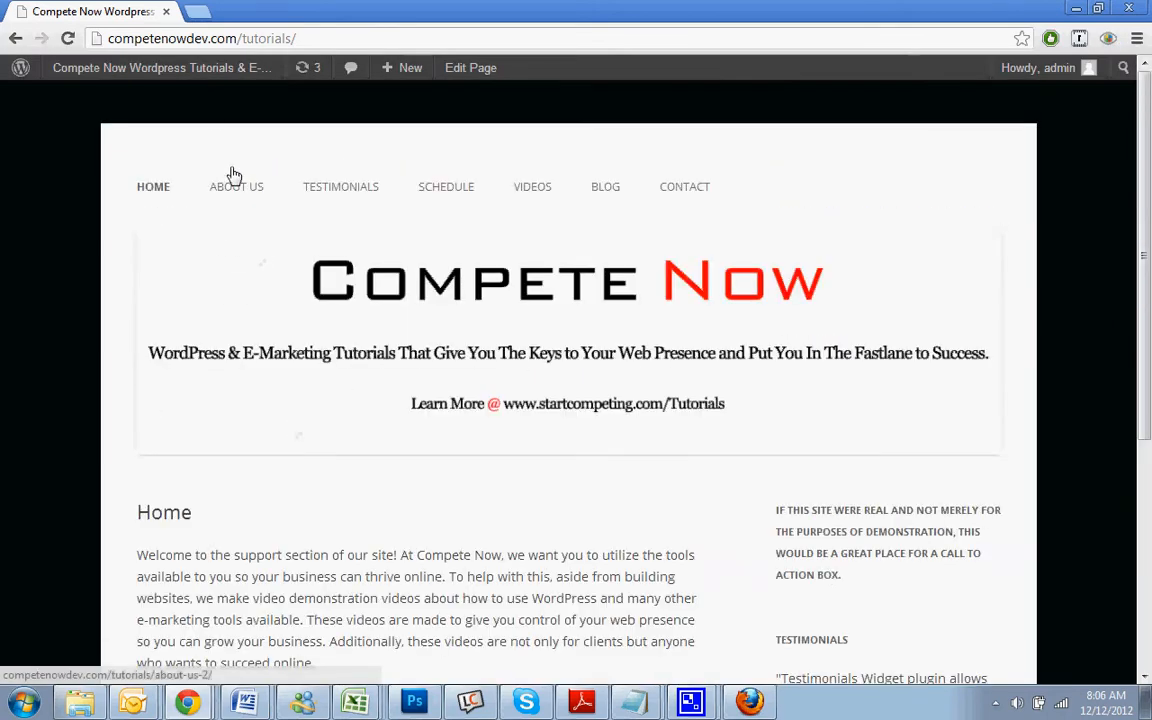
Go from the live site to the dashboard and open the customizer for the current Twenty Twelve theme.
{"action": "mouse_move", "coordinate": [178, 68]}
{"action": "left_click", "coordinate": [86, 95]}
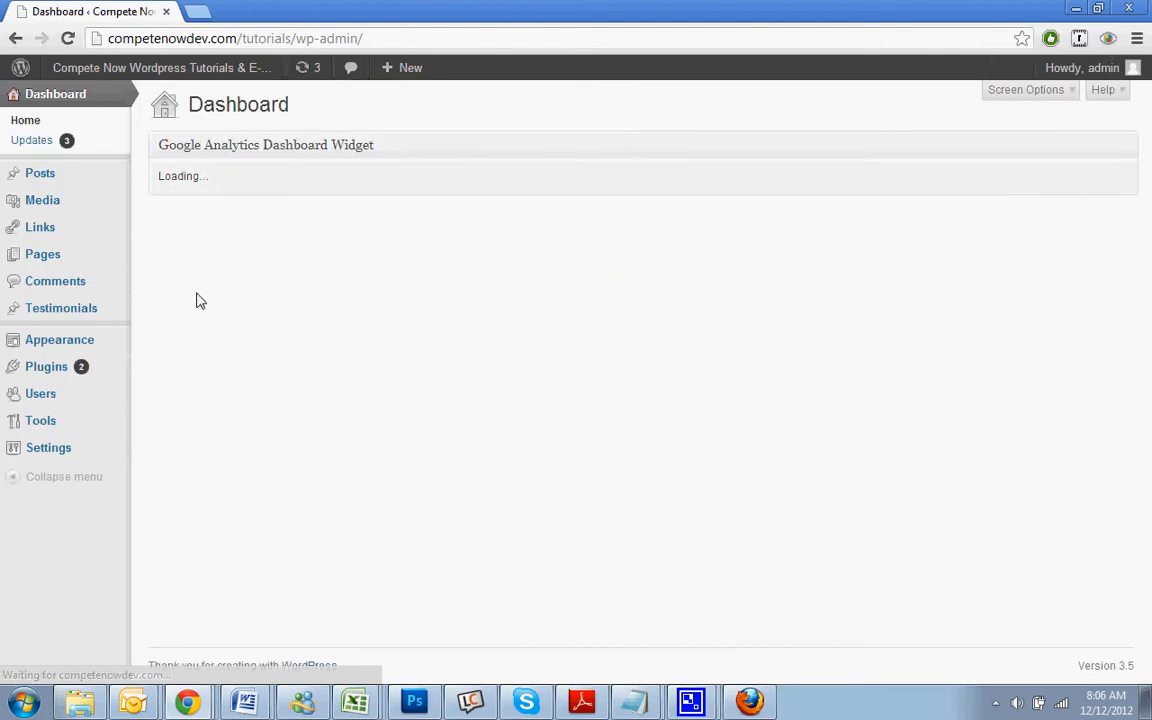
{"action": "mouse_move", "coordinate": [35, 343]}
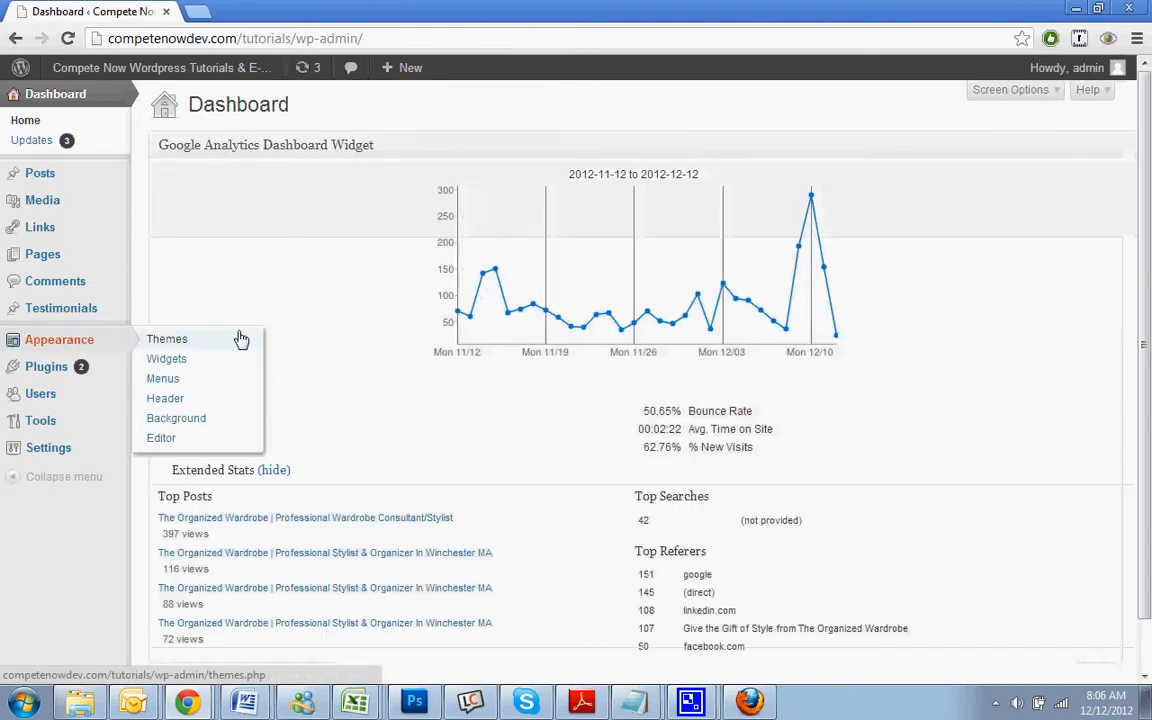
{"action": "left_click", "coordinate": [165, 342]}
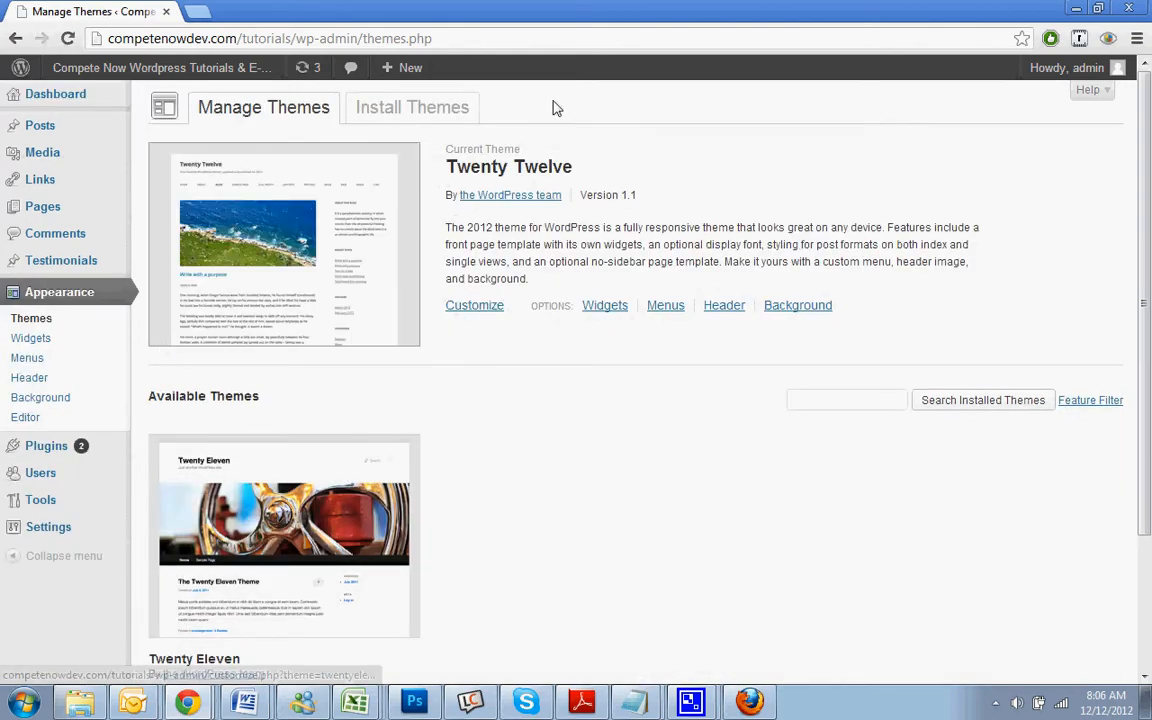
{"action": "left_click", "coordinate": [477, 307]}
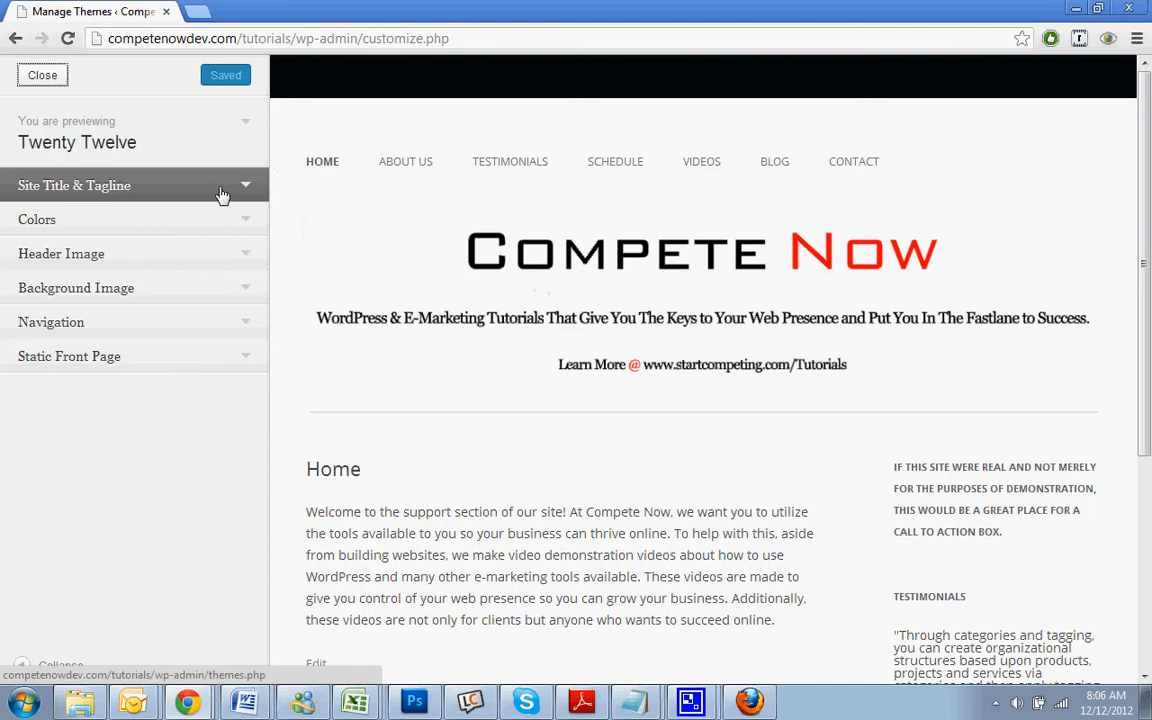
Preview the site title with header text displayed and the tagline "My tagline", and hide the header text again.
{"action": "left_click", "coordinate": [222, 195]}
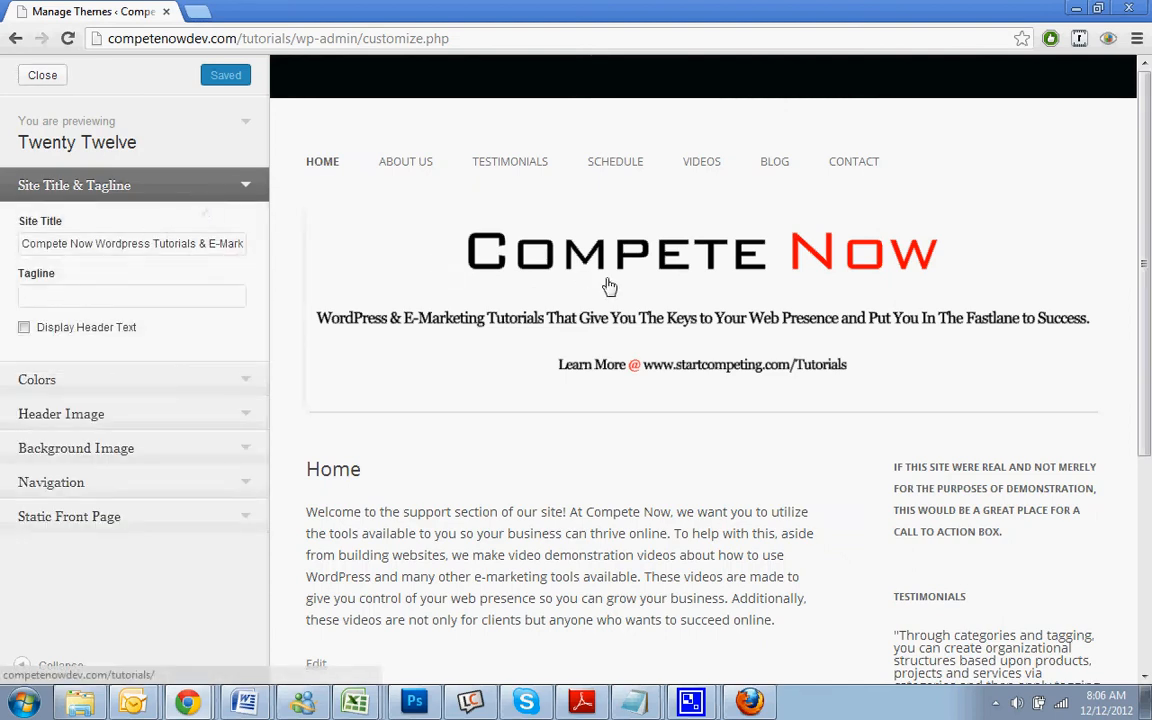
{"action": "left_click", "coordinate": [42, 335]}
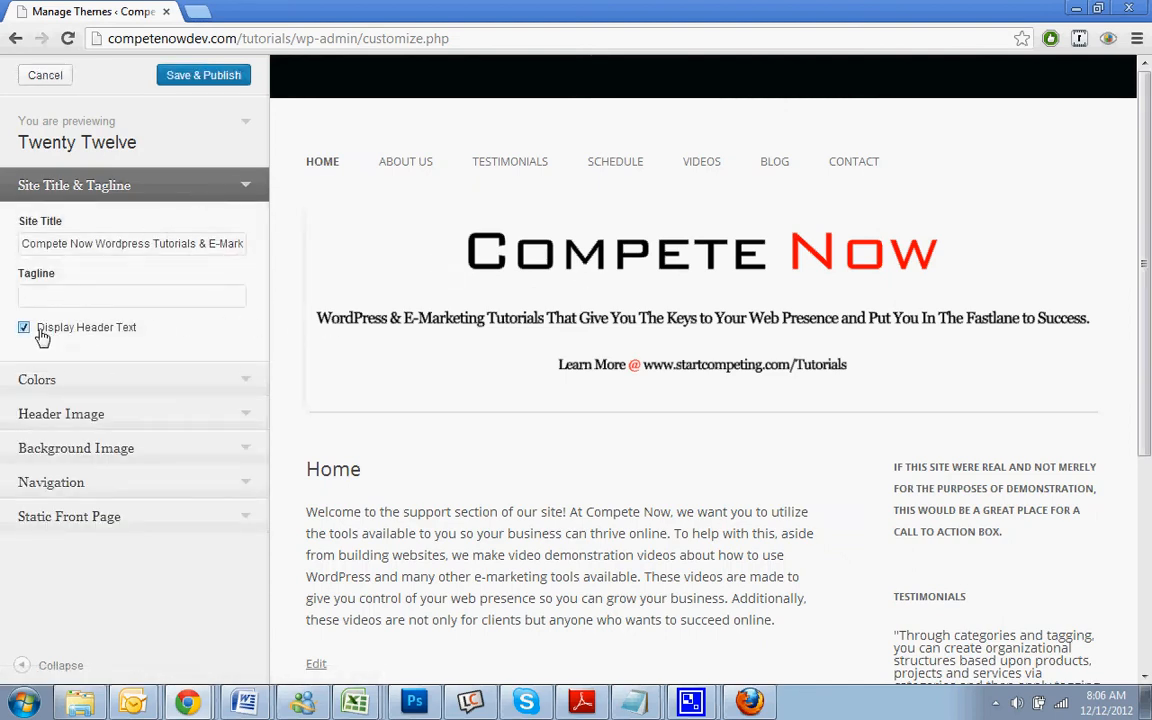
{"action": "left_click", "coordinate": [123, 292]}
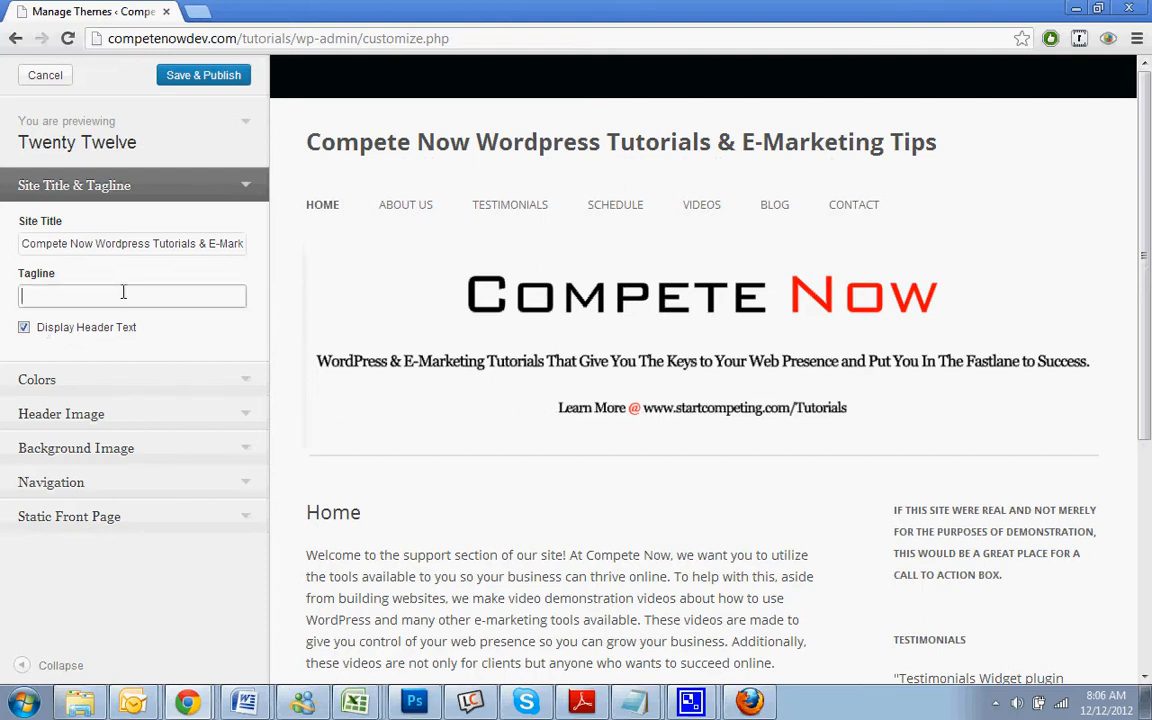
{"action": "type", "text": "My tagline"}
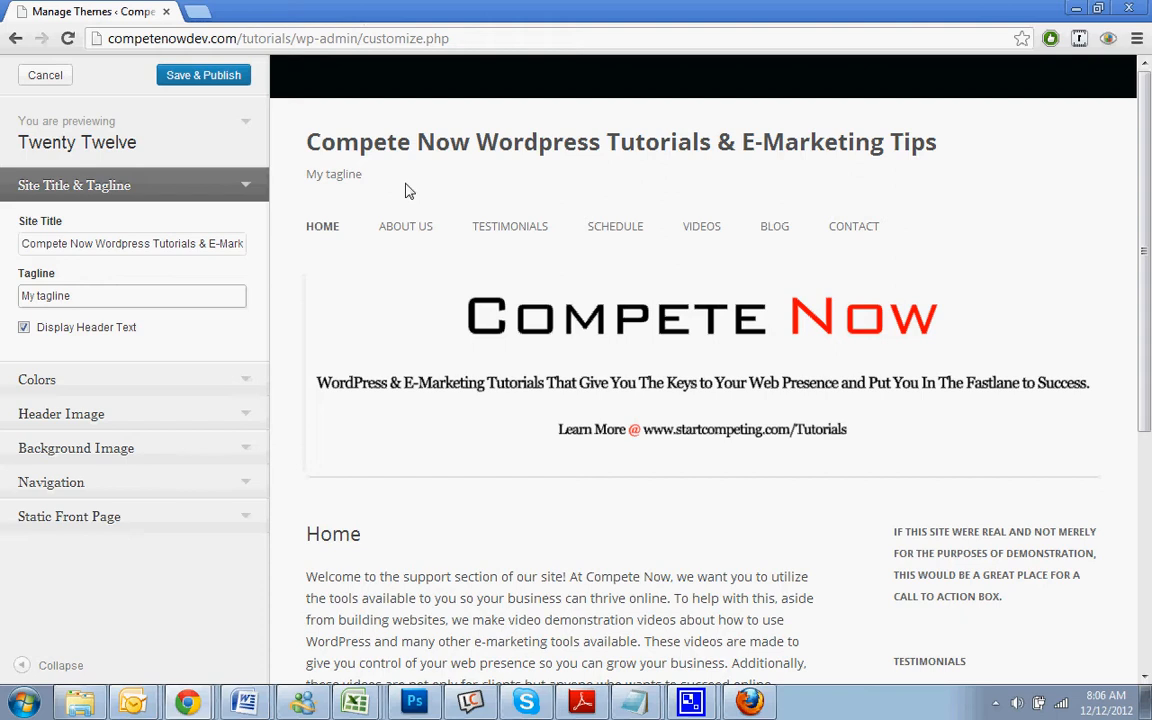
{"action": "left_click", "coordinate": [24, 327]}
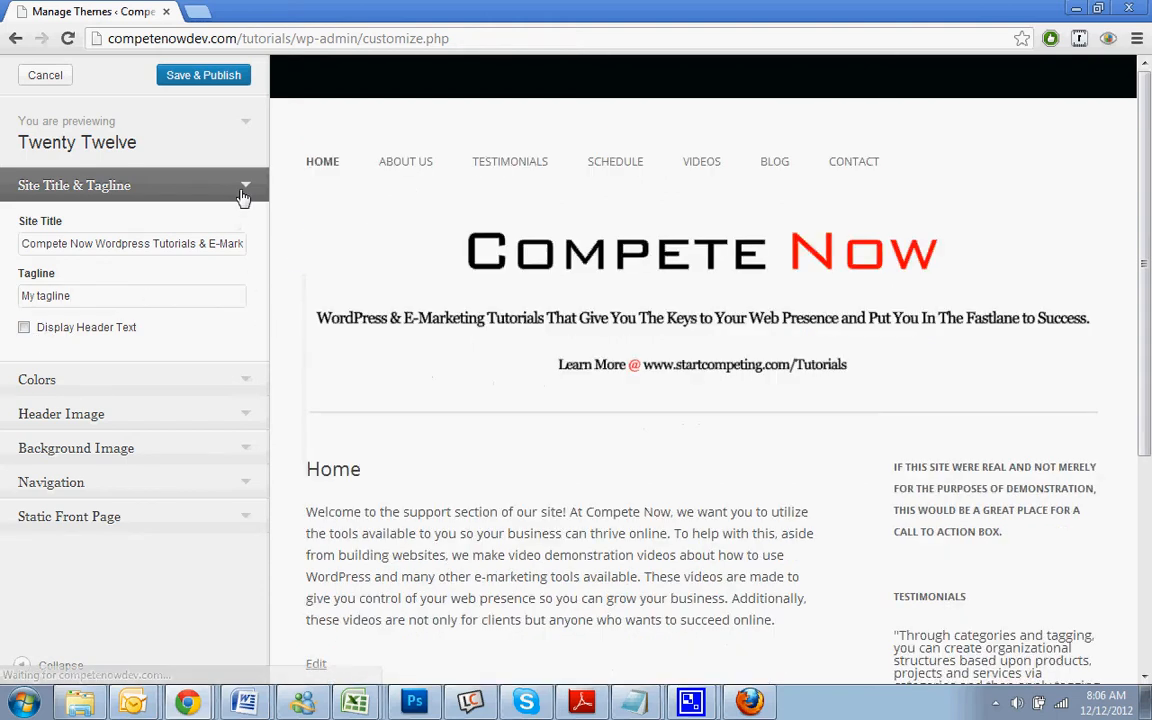
Look through the Colors, Header Image, Navigation and Static Front Page settings and leave the customizer without saving.
{"action": "left_click", "coordinate": [243, 196]}
{"action": "left_click", "coordinate": [193, 223]}
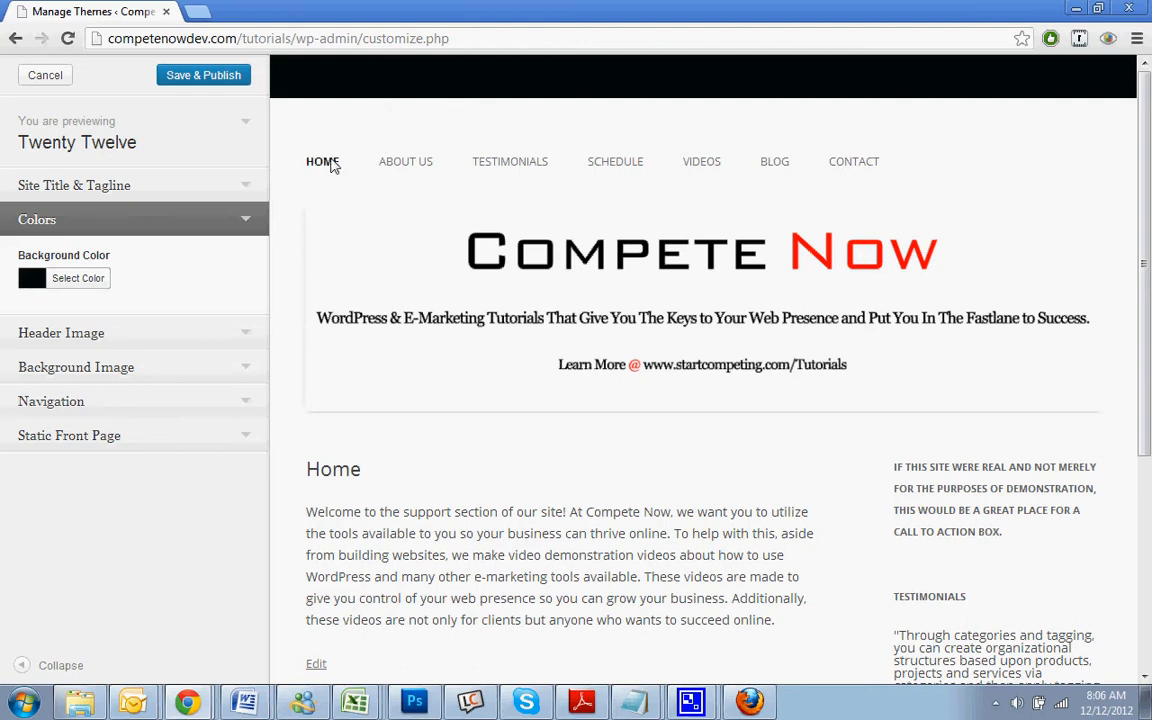
{"action": "left_click", "coordinate": [142, 334]}
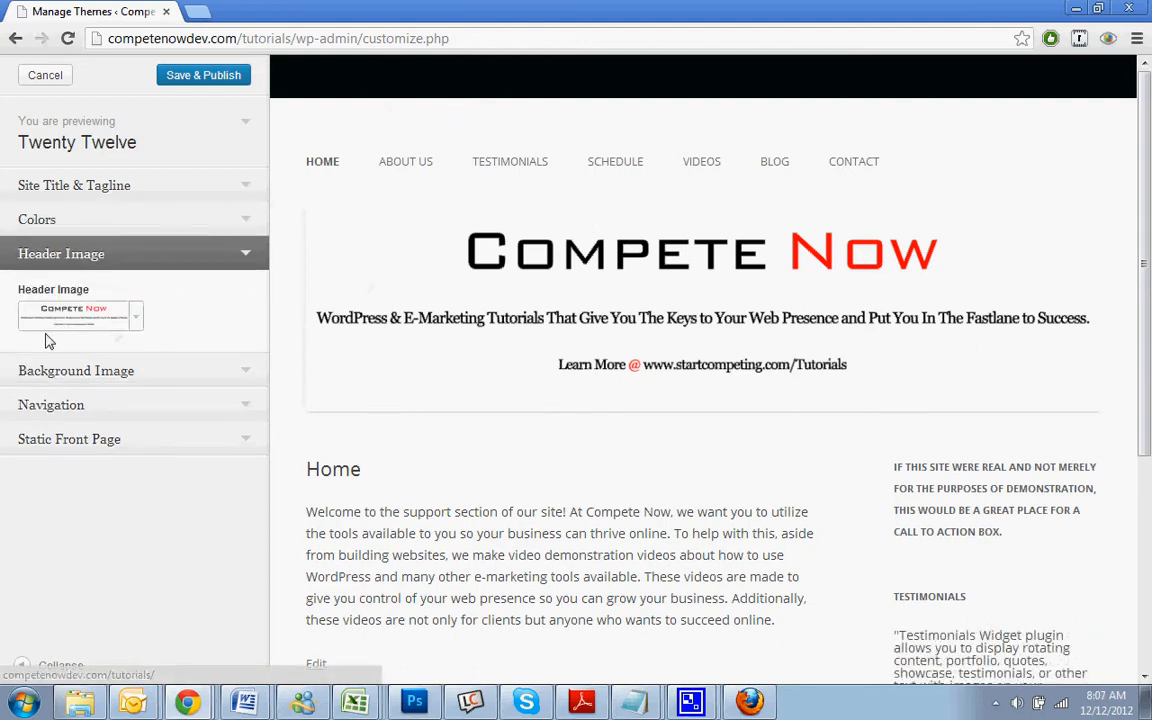
{"action": "left_click", "coordinate": [57, 370]}
{"action": "left_click", "coordinate": [72, 397]}
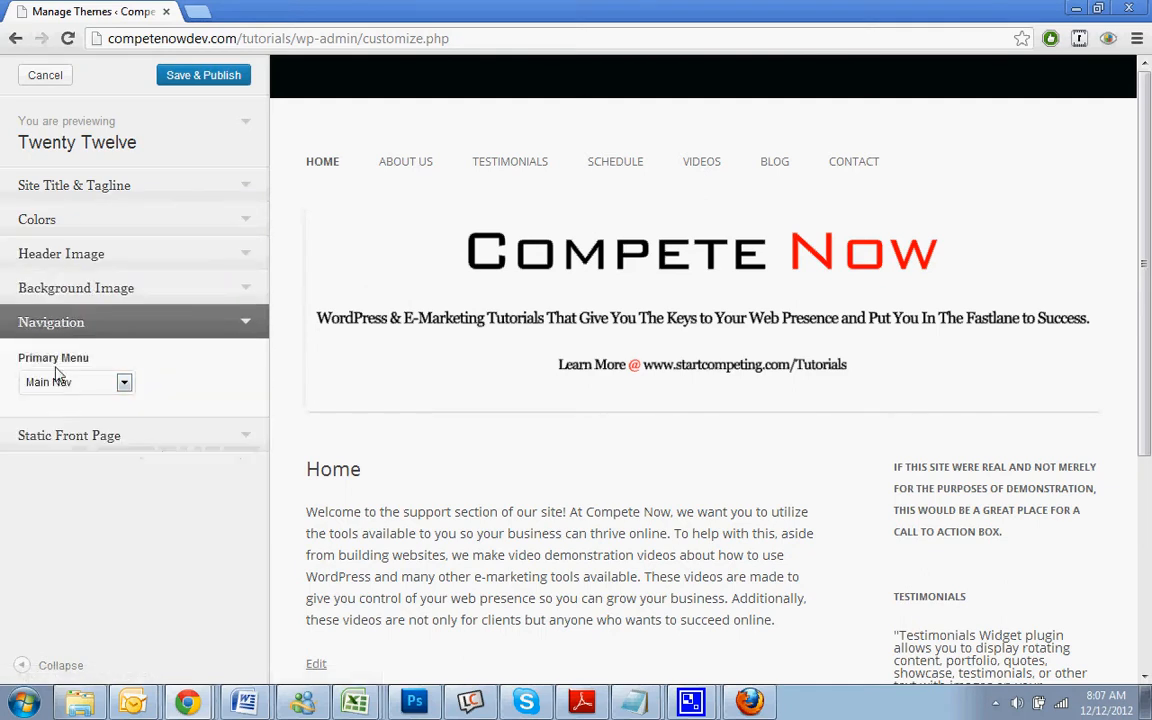
{"action": "left_click", "coordinate": [55, 432]}
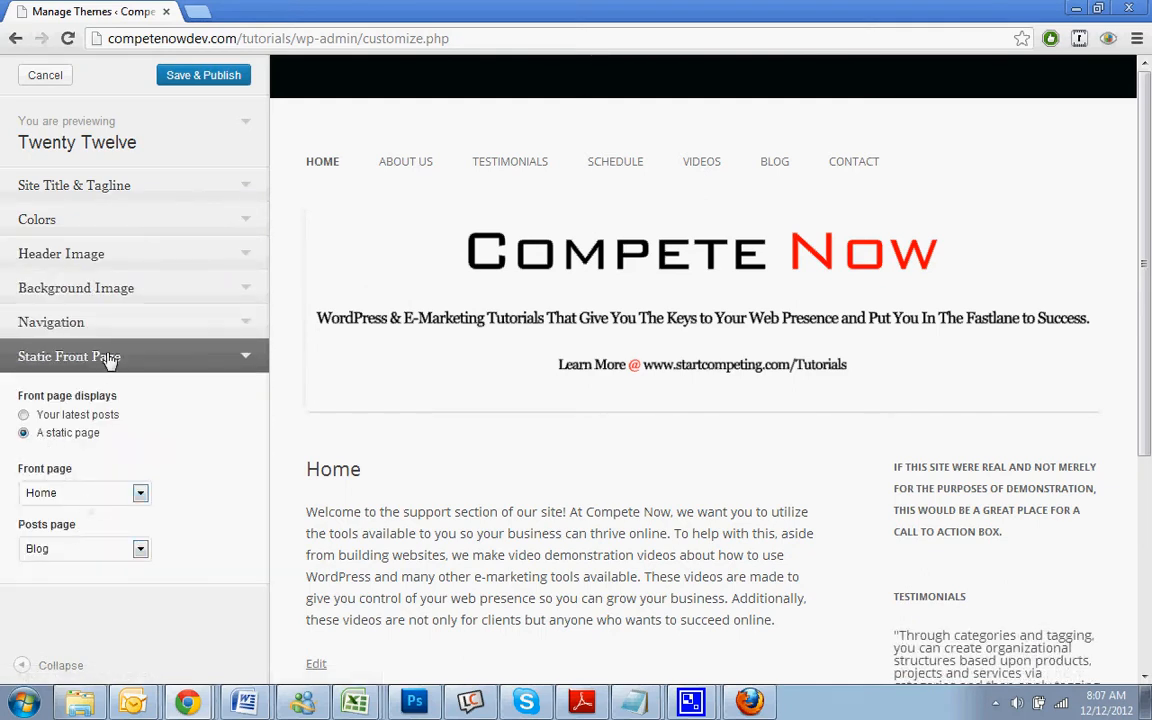
{"action": "left_click", "coordinate": [62, 79]}
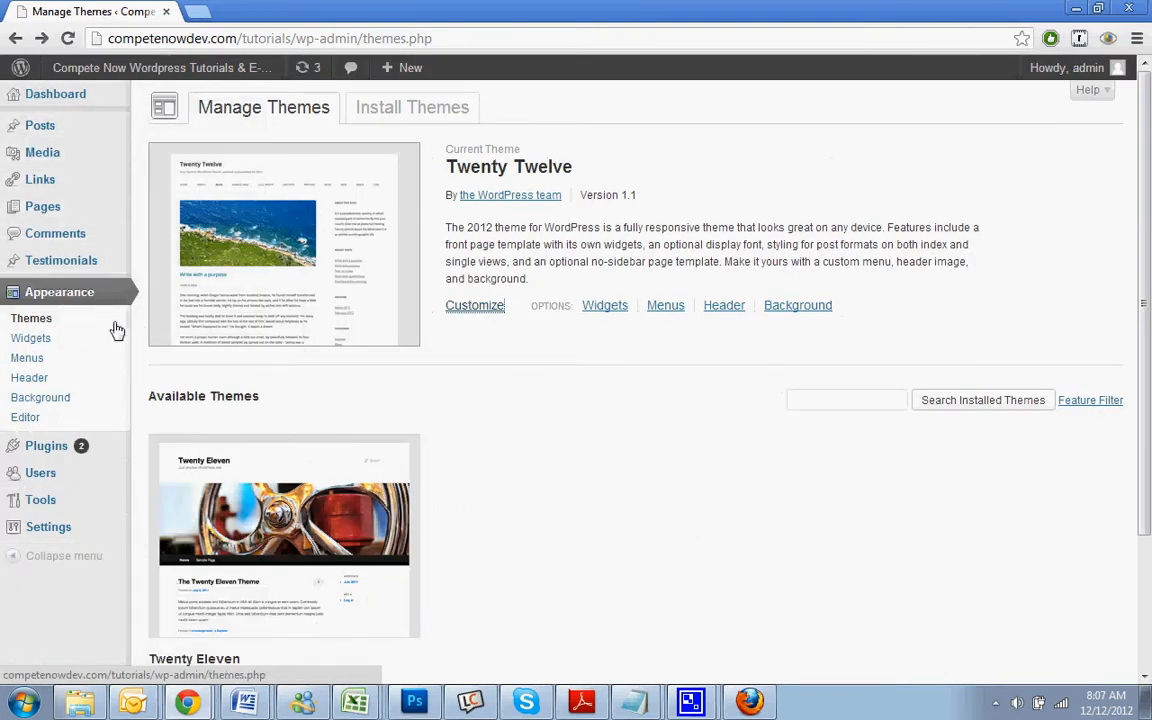
Add the Calendar widget to the First Front Page Widget Area.
{"action": "left_click", "coordinate": [48, 342]}
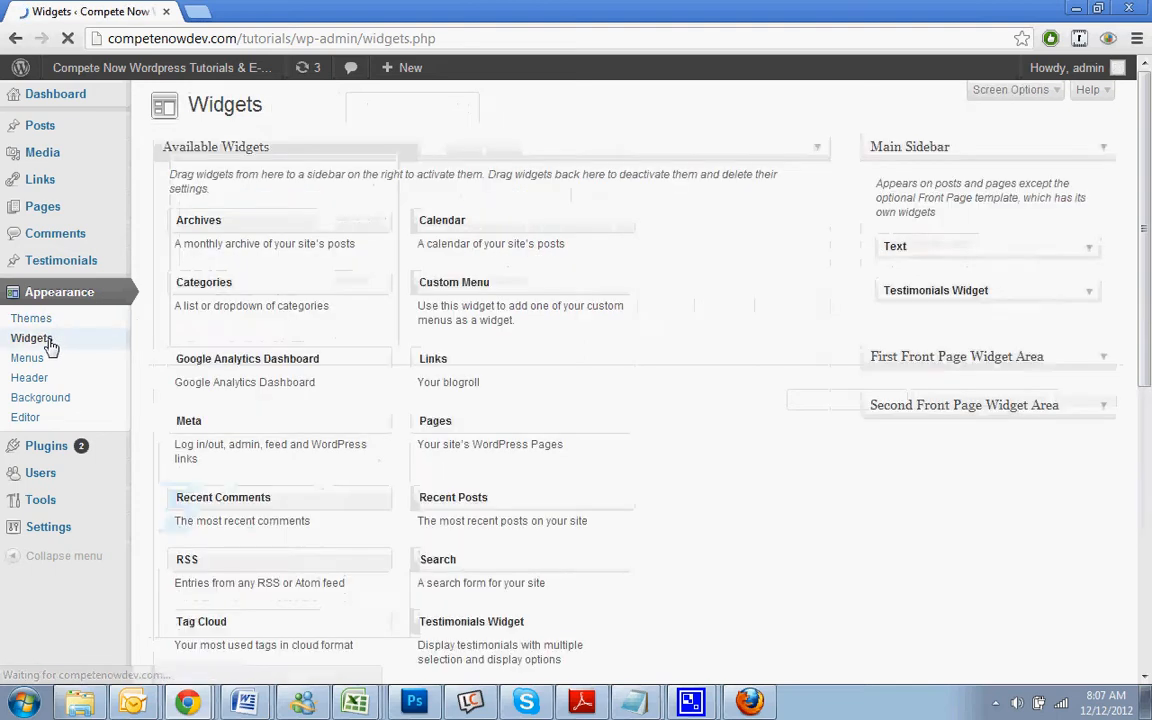
{"action": "left_click", "coordinate": [988, 152]}
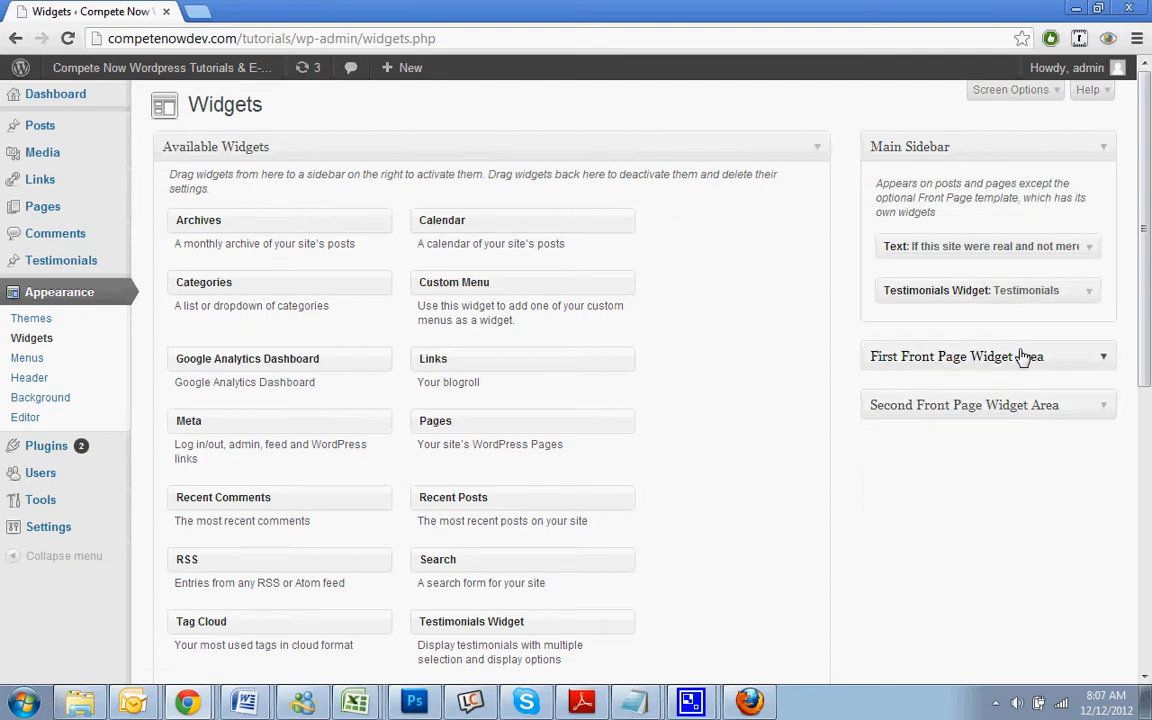
{"action": "left_click", "coordinate": [944, 365]}
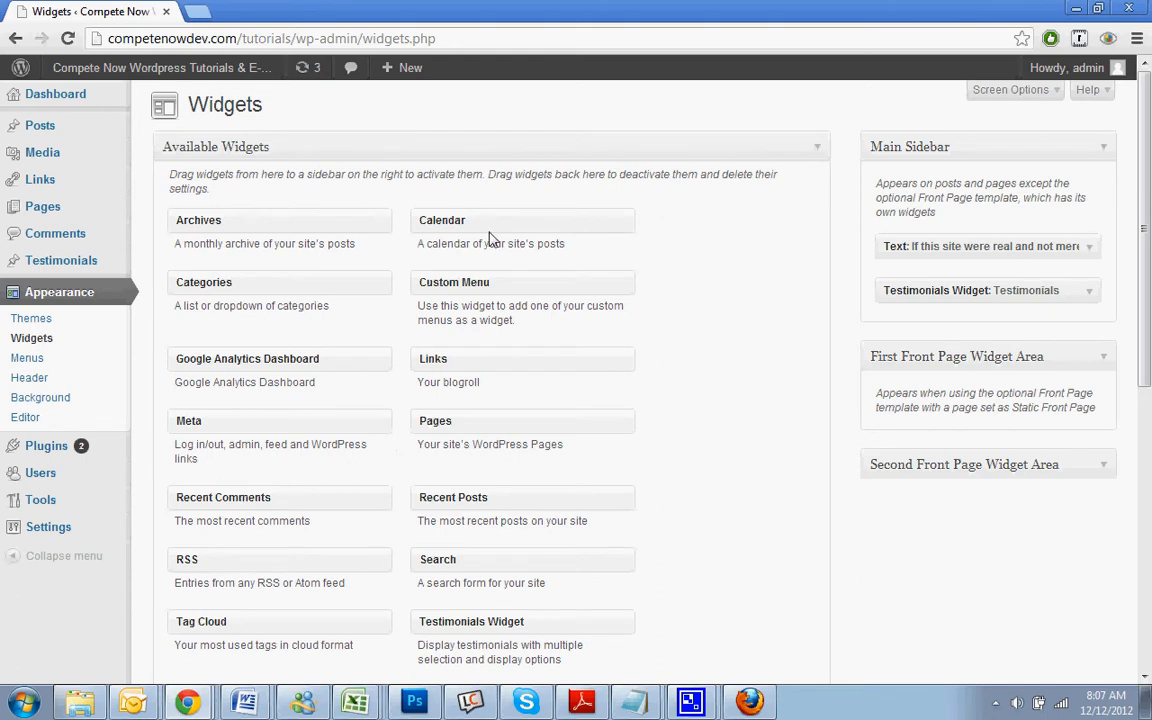
{"action": "left_click_drag", "start_coordinate": [490, 238], "coordinate": [955, 410]}
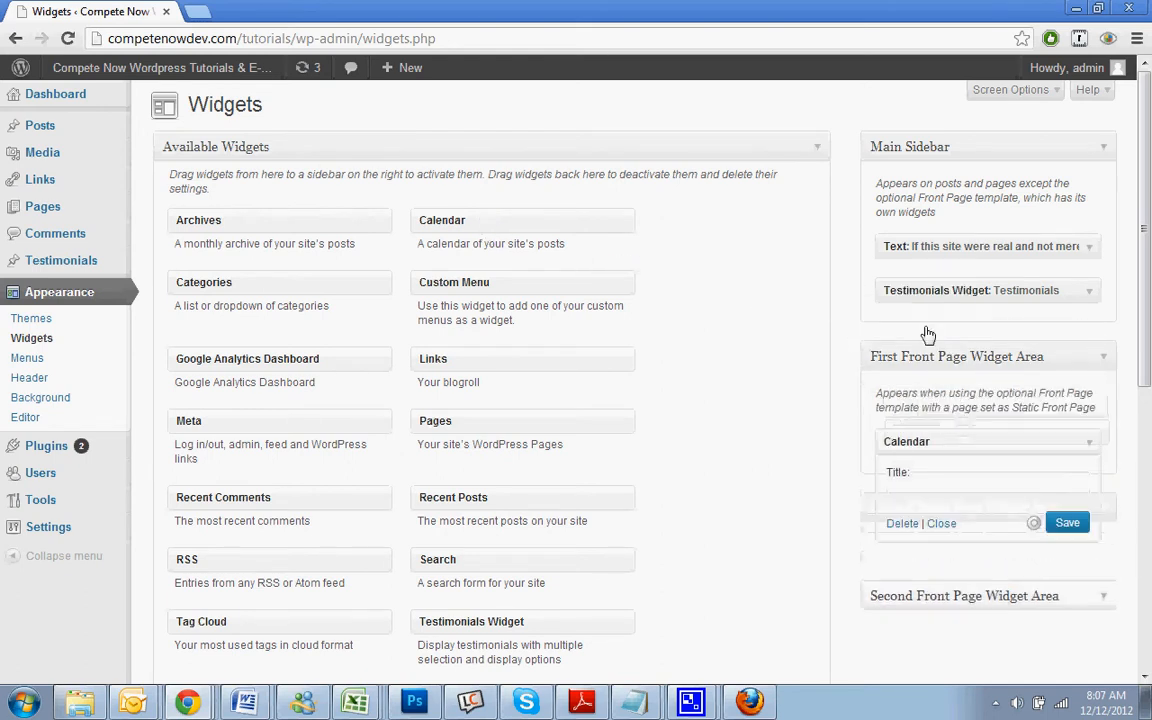
Check the live home page in a new tab for the Calendar widget, and collapse the First Front Page Widget Area.
{"action": "right_click", "coordinate": [156, 78]}
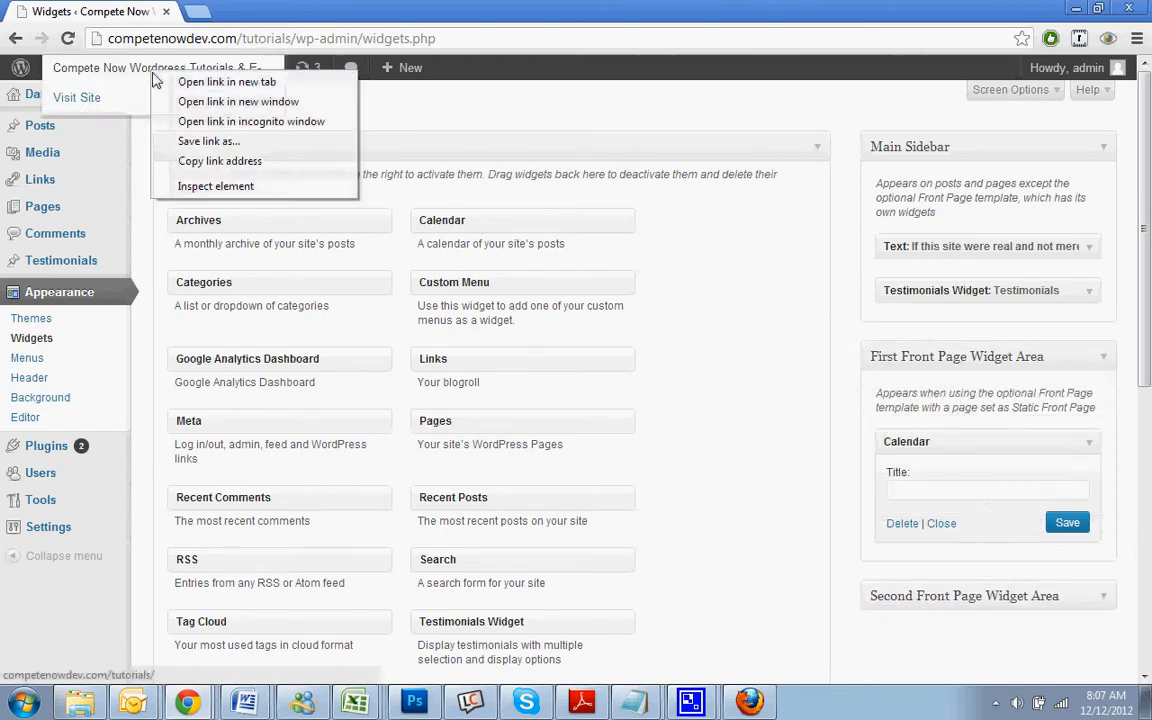
{"action": "left_click", "coordinate": [227, 81]}
{"action": "left_click", "coordinate": [265, 11]}
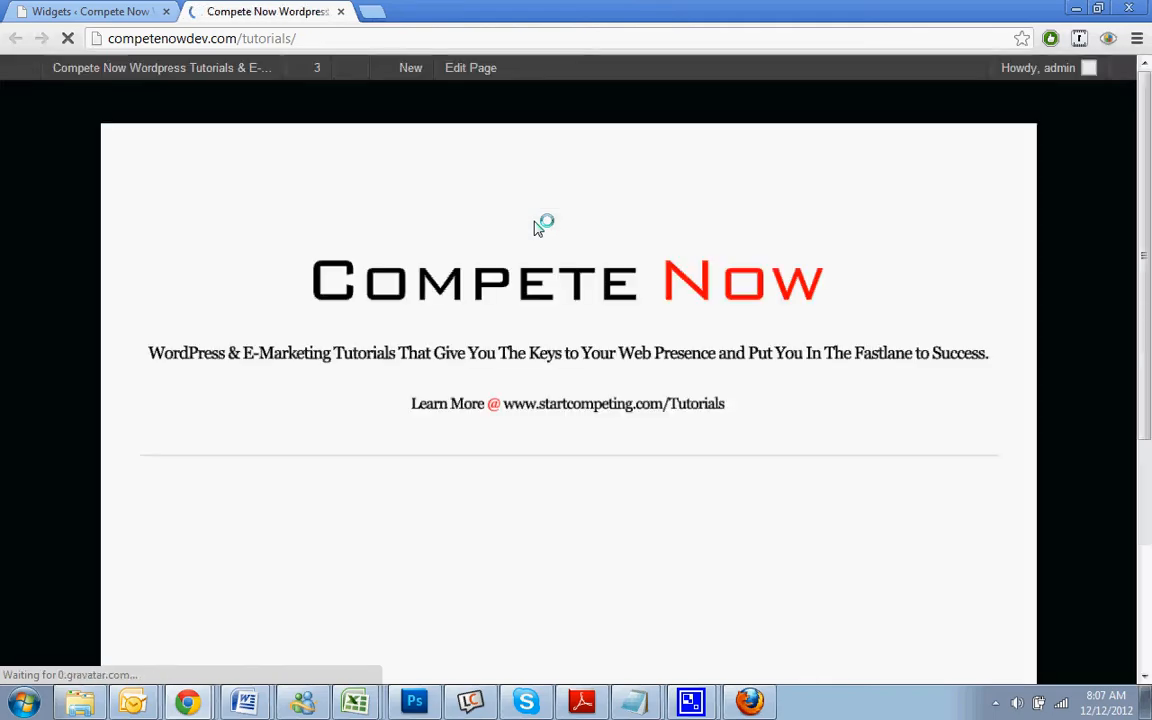
{"action": "scroll", "coordinate": [406, 329], "scroll_direction": "down", "scroll_amount": 4}
{"action": "scroll", "coordinate": [406, 329], "scroll_direction": "up", "scroll_amount": 1}
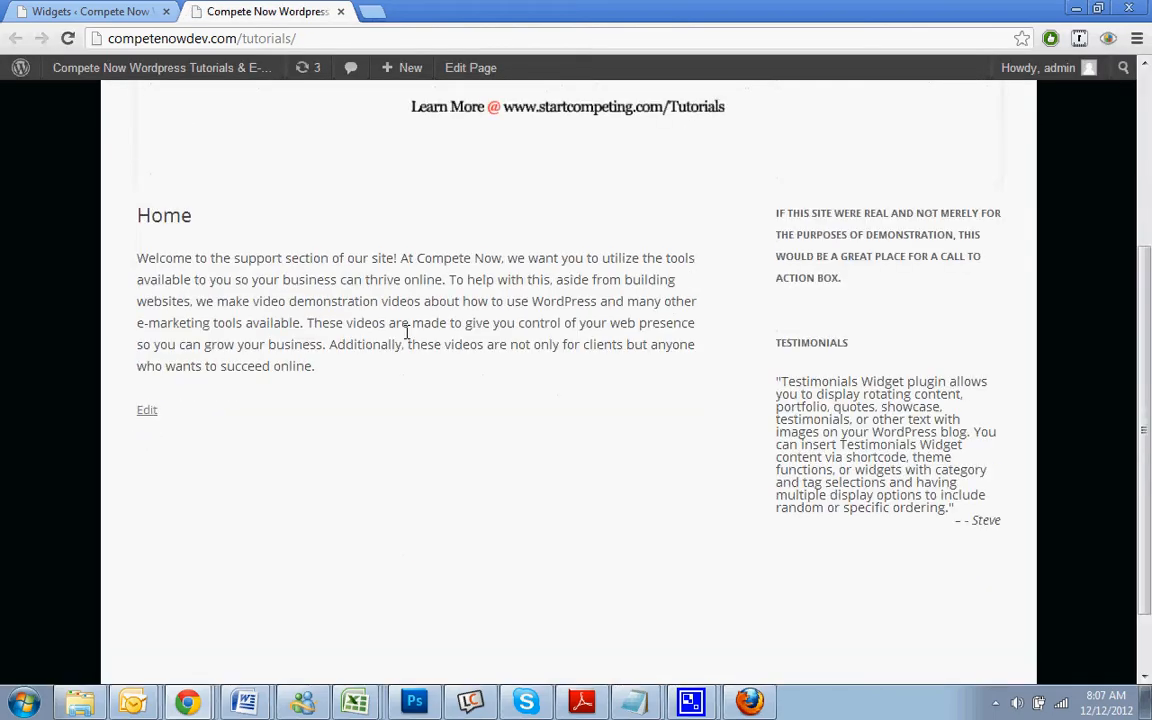
{"action": "scroll", "coordinate": [406, 329], "scroll_direction": "up", "scroll_amount": 3}
{"action": "left_click", "coordinate": [340, 11]}
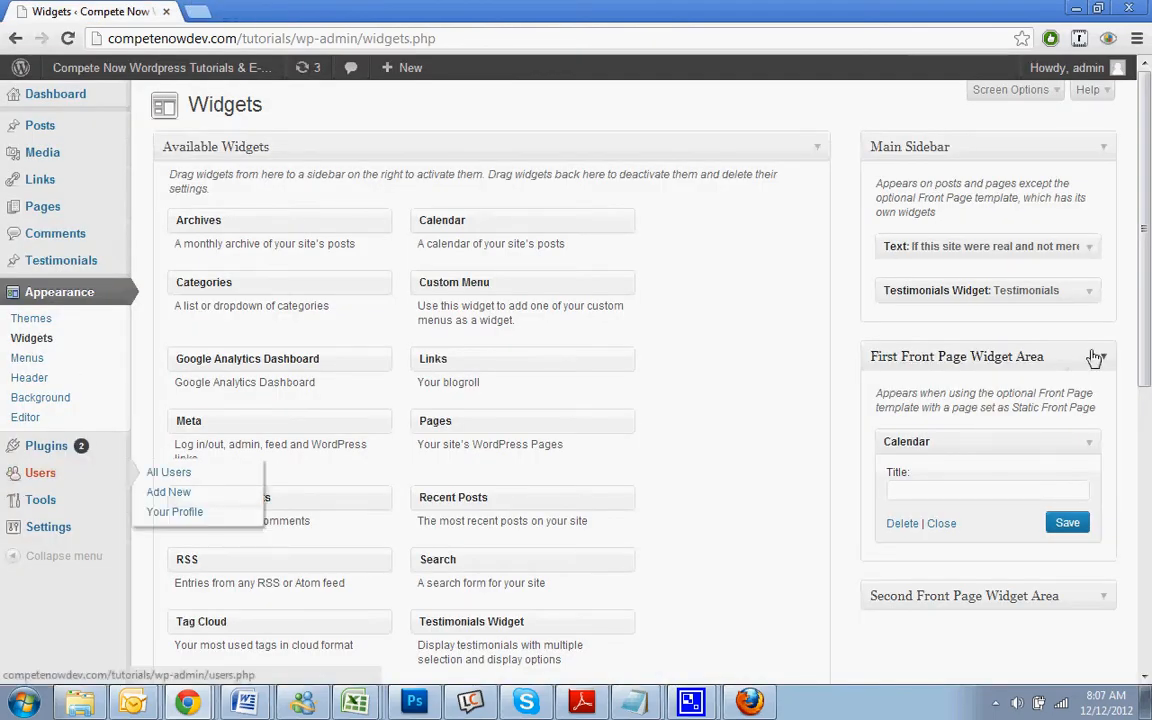
{"action": "left_click", "coordinate": [887, 441]}
{"action": "left_click", "coordinate": [1093, 360]}
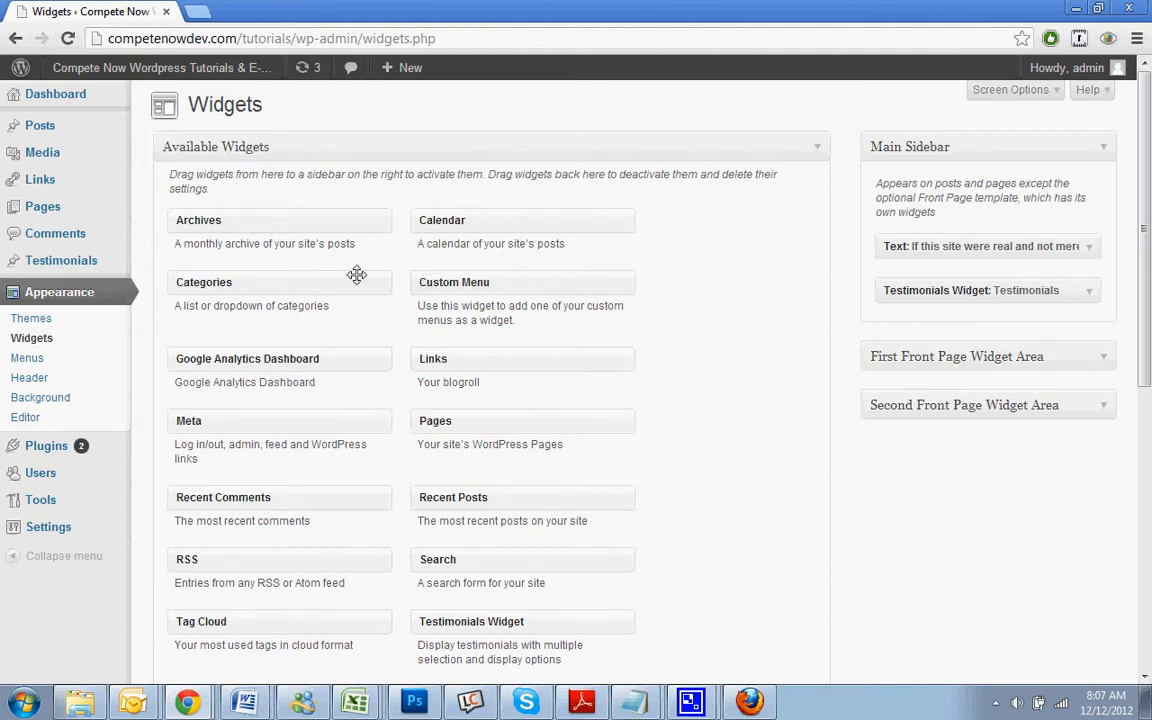
Open the new media upload page from the Media Library, view the file picker and cancel the selection.
{"action": "left_click", "coordinate": [77, 158]}
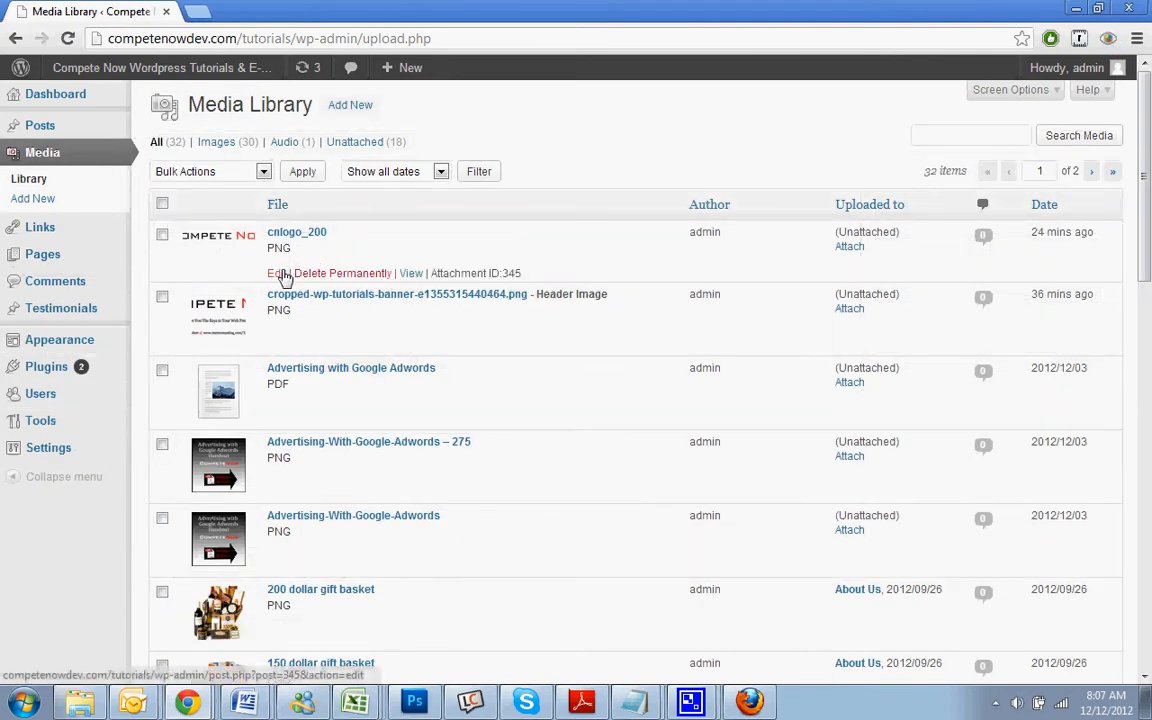
{"action": "left_click", "coordinate": [366, 105]}
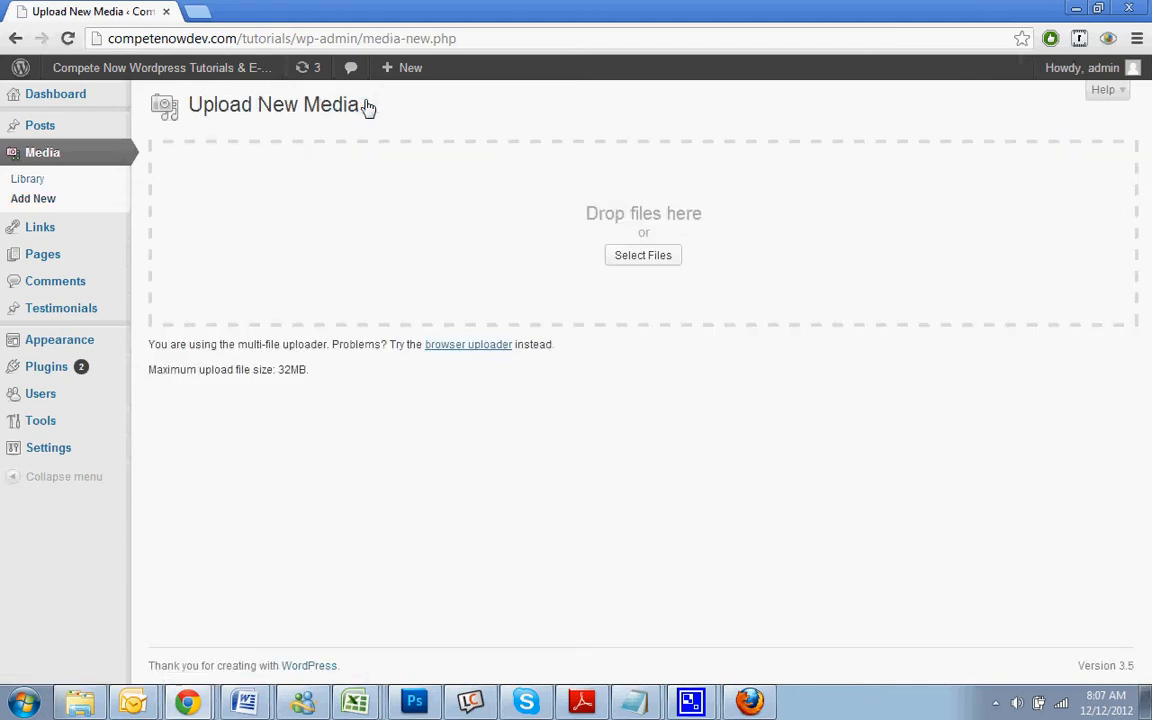
{"action": "left_click", "coordinate": [660, 256]}
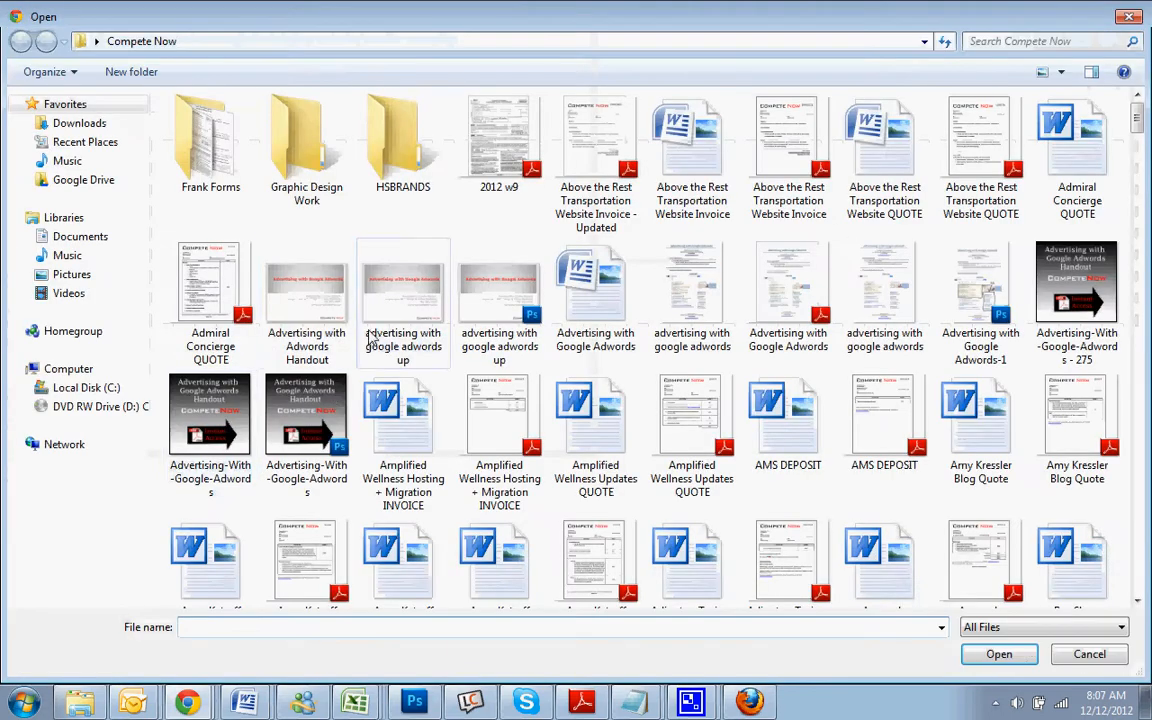
{"action": "key", "text": "Escape"}
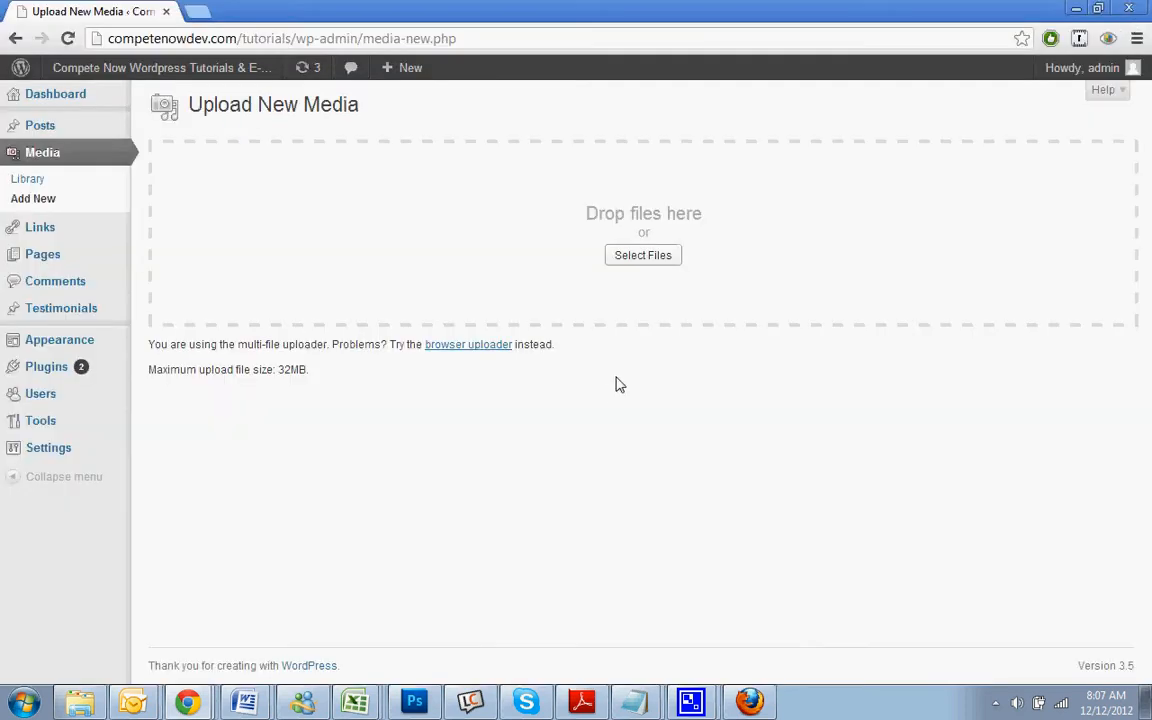
View the image editing tools for "Advertising-With-Google-Adwords – 275", and return to the Media Library to browse the listed files.
{"action": "left_click", "coordinate": [38, 196]}
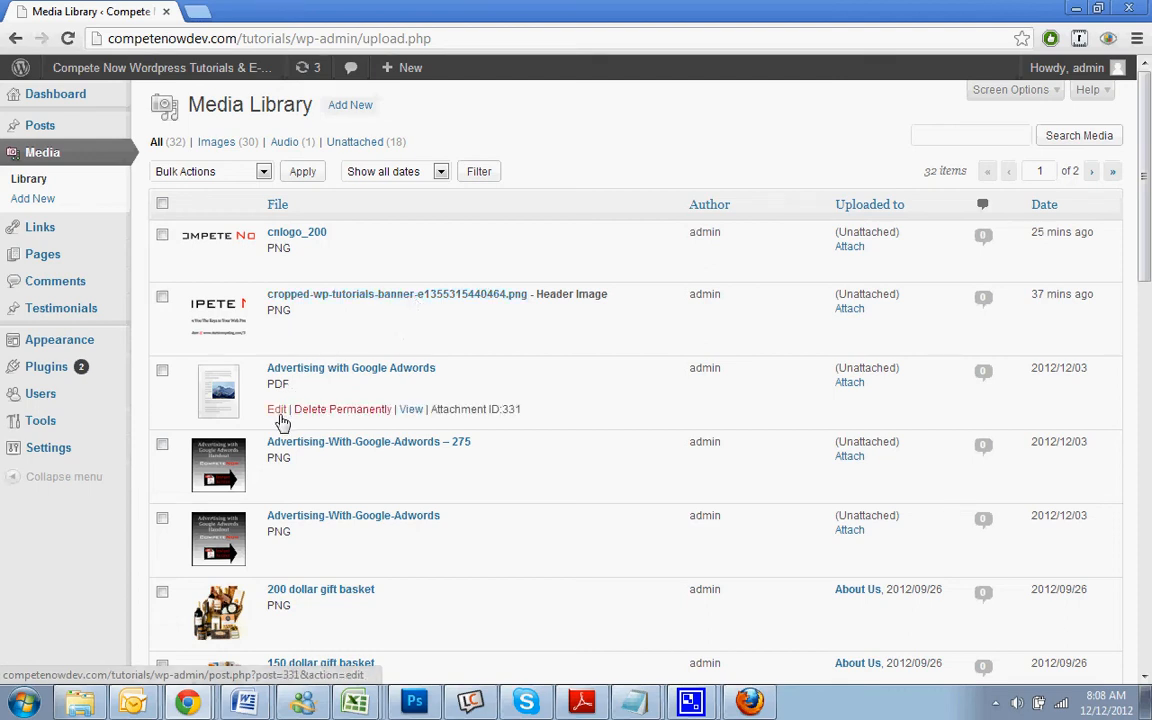
{"action": "left_click", "coordinate": [277, 490]}
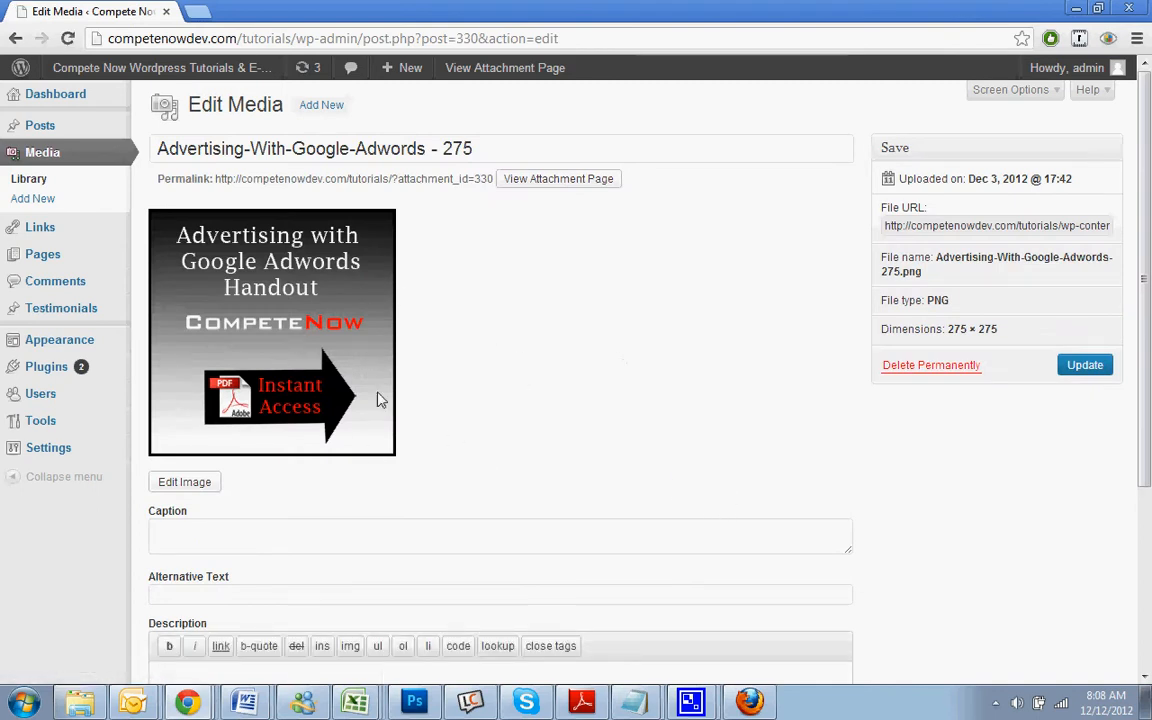
{"action": "left_click", "coordinate": [174, 483]}
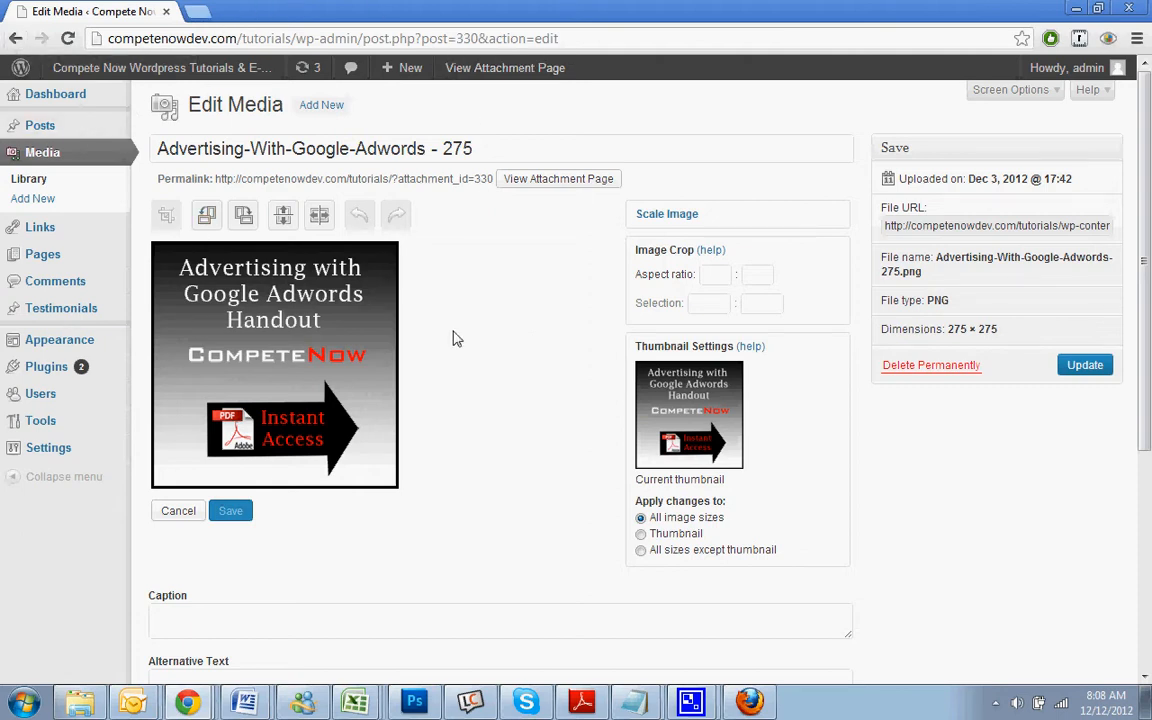
{"action": "left_click", "coordinate": [15, 38]}
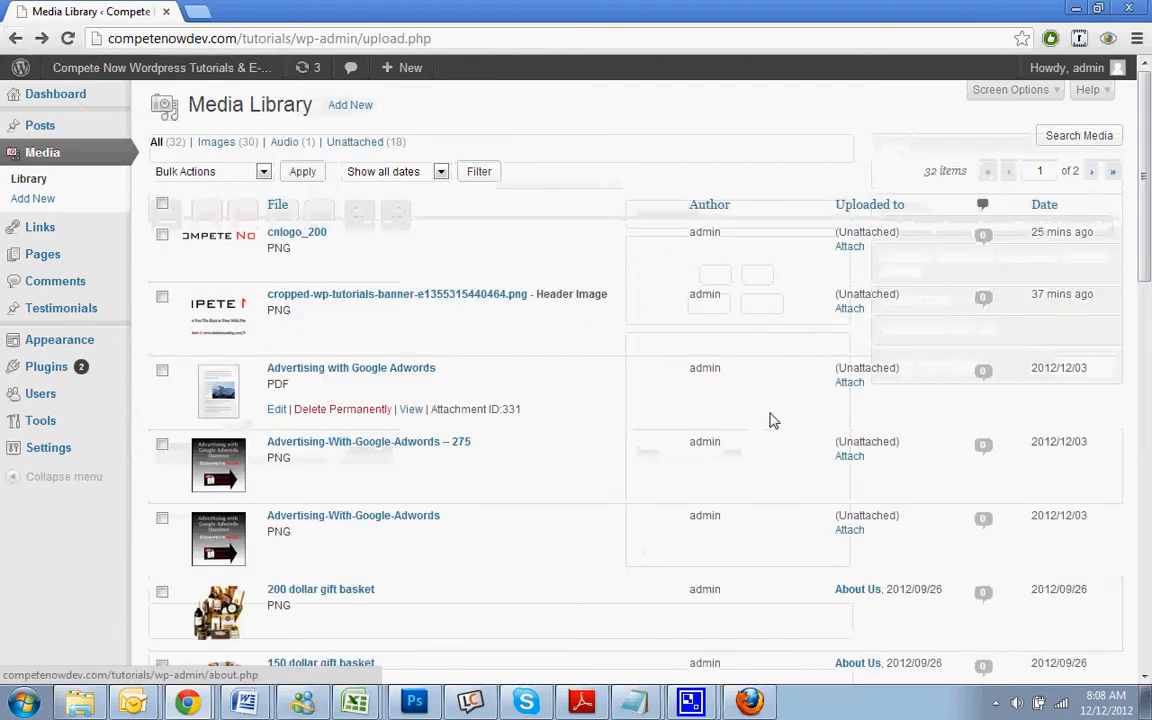
{"action": "scroll", "coordinate": [676, 458], "scroll_direction": "down", "scroll_amount": 3}
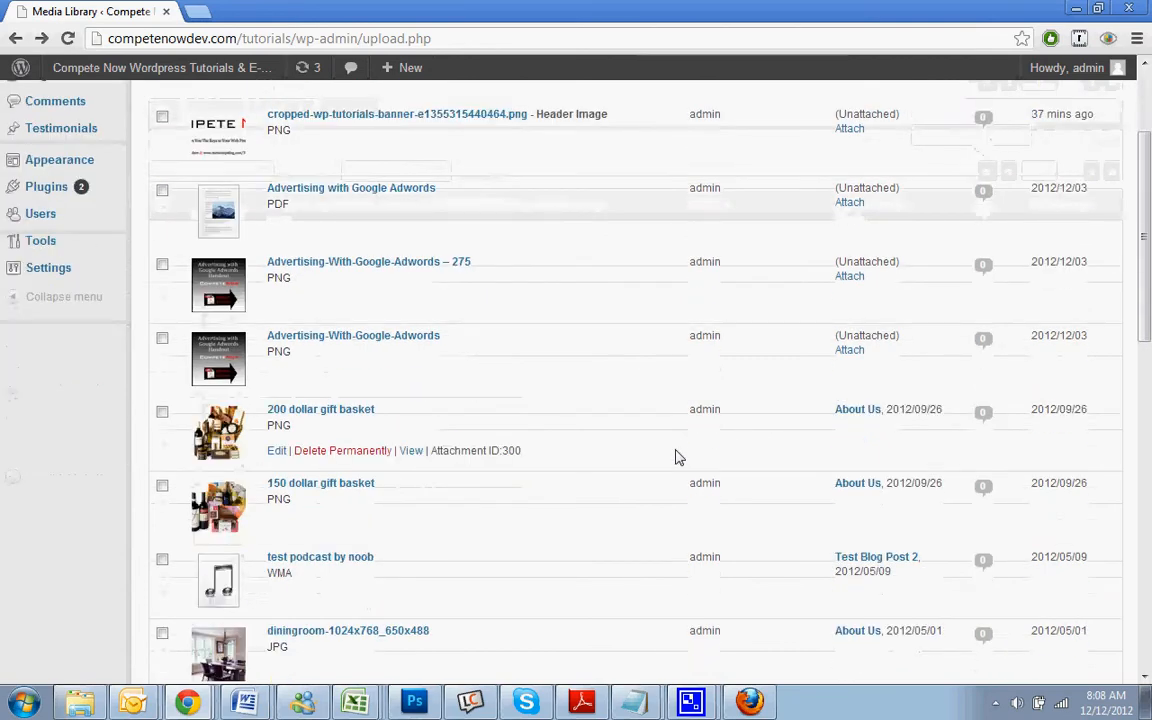
{"action": "scroll", "coordinate": [676, 458], "scroll_direction": "down", "scroll_amount": 3}
{"action": "scroll", "coordinate": [676, 458], "scroll_direction": "down", "scroll_amount": 6}
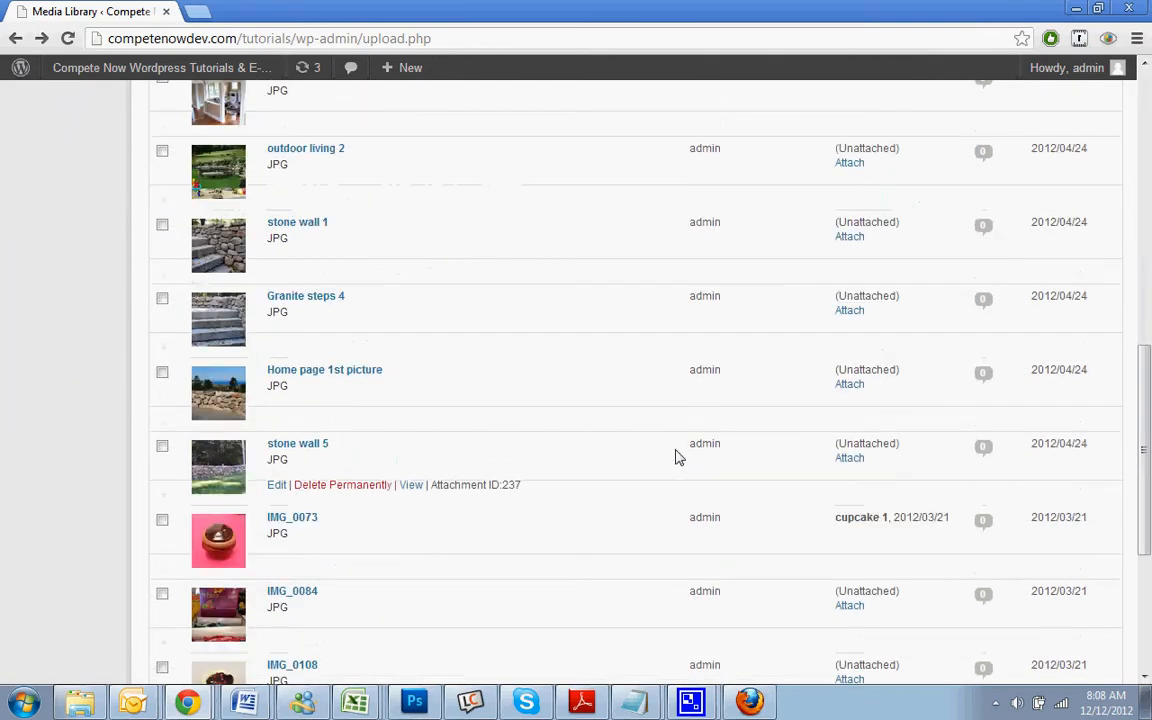
Open the "Advertising-With-Google-Adwords" image for editing from the Media Library and look over its details and text fields.
{"action": "scroll", "coordinate": [676, 458], "scroll_direction": "up", "scroll_amount": 12}
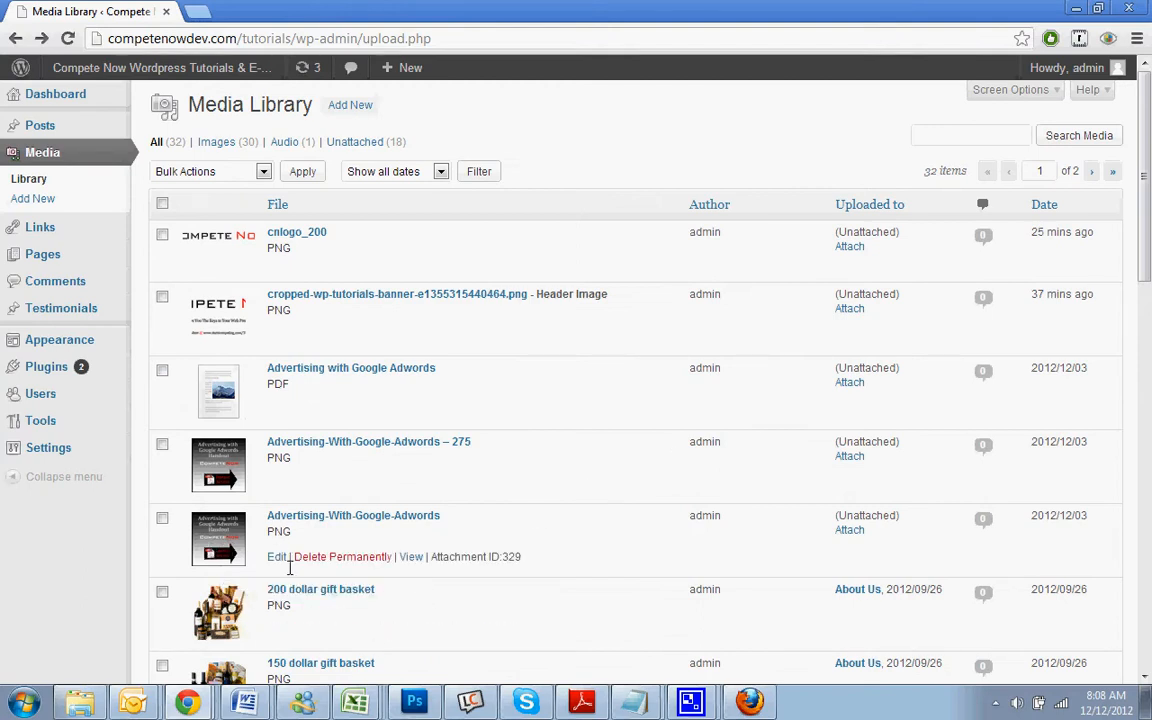
{"action": "scroll", "coordinate": [298, 565], "scroll_direction": "down", "scroll_amount": 1}
{"action": "left_click", "coordinate": [275, 467]}
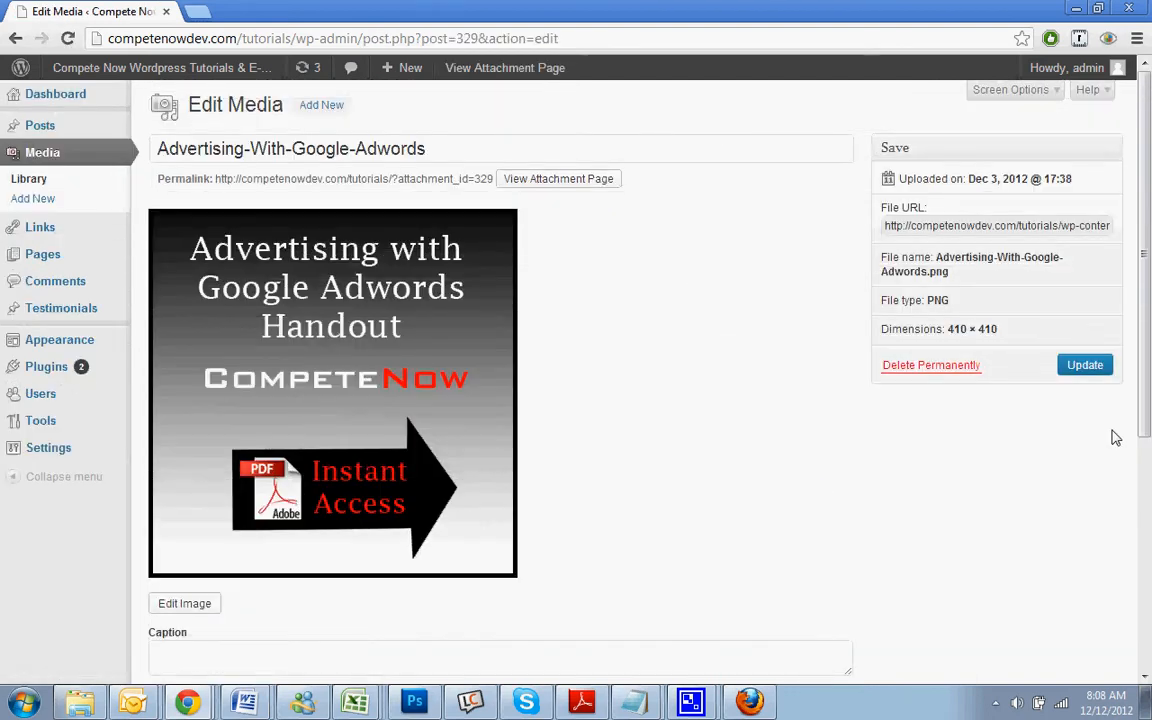
{"action": "key", "text": "ctrl+a"}
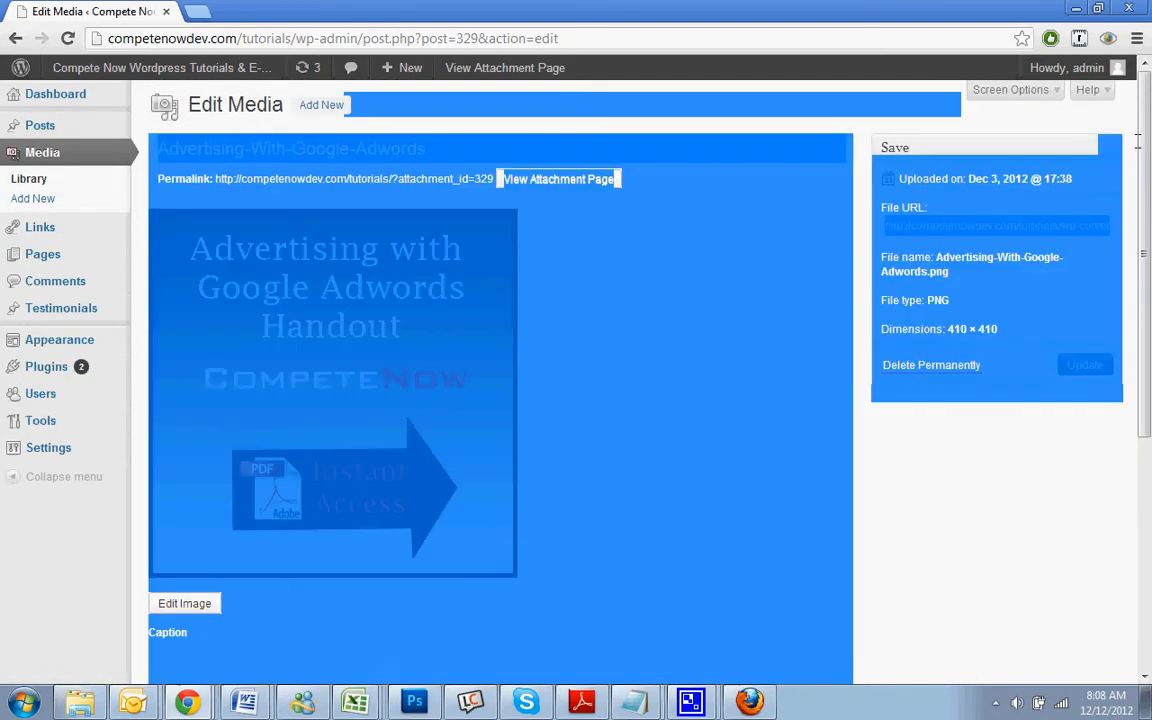
{"action": "left_click", "coordinate": [939, 483]}
{"action": "scroll", "coordinate": [900, 494], "scroll_direction": "down", "scroll_amount": 4}
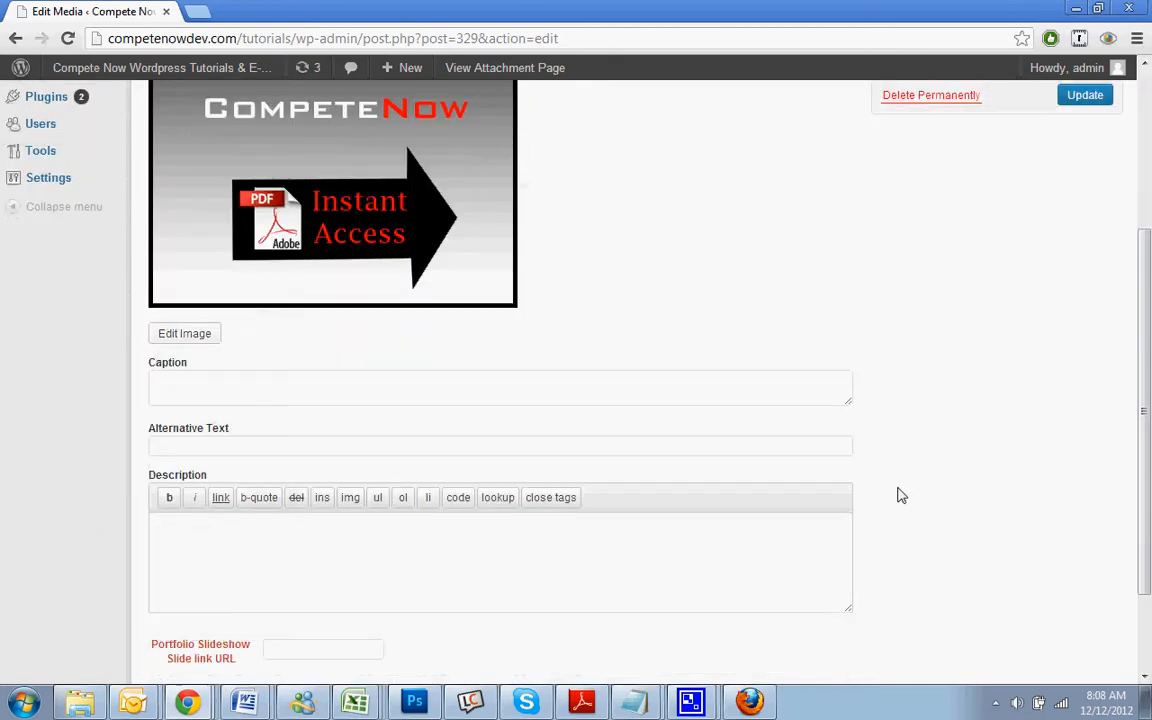
{"action": "scroll", "coordinate": [380, 470], "scroll_direction": "up", "scroll_amount": 3}
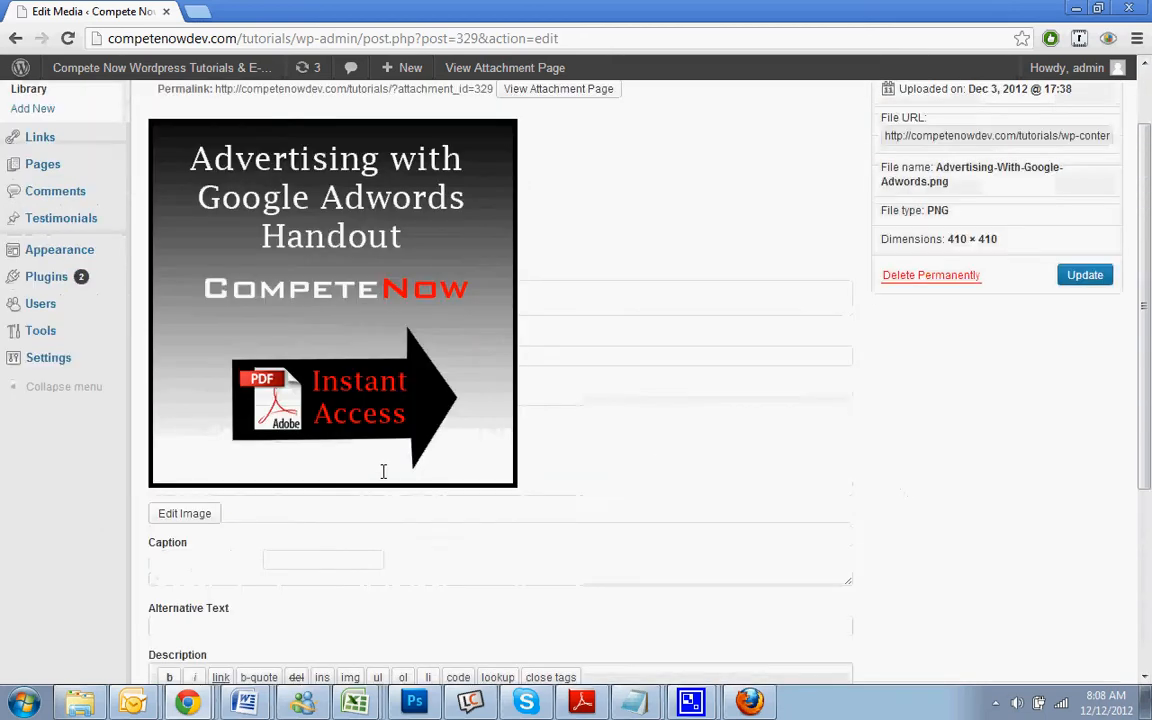
{"action": "scroll", "coordinate": [383, 471], "scroll_direction": "up", "scroll_amount": 1}
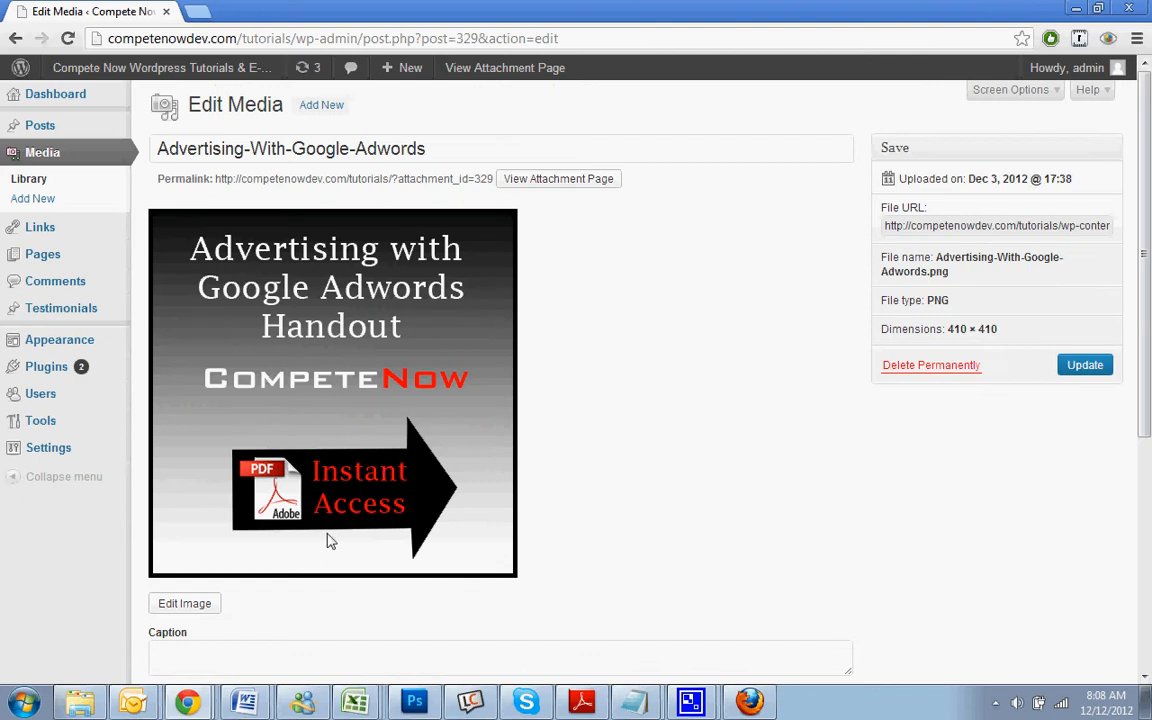
Enter "this is attachement content" as the image's description, alternative text and caption, and update the attachment.
{"action": "scroll", "coordinate": [320, 550], "scroll_direction": "down", "scroll_amount": 3}
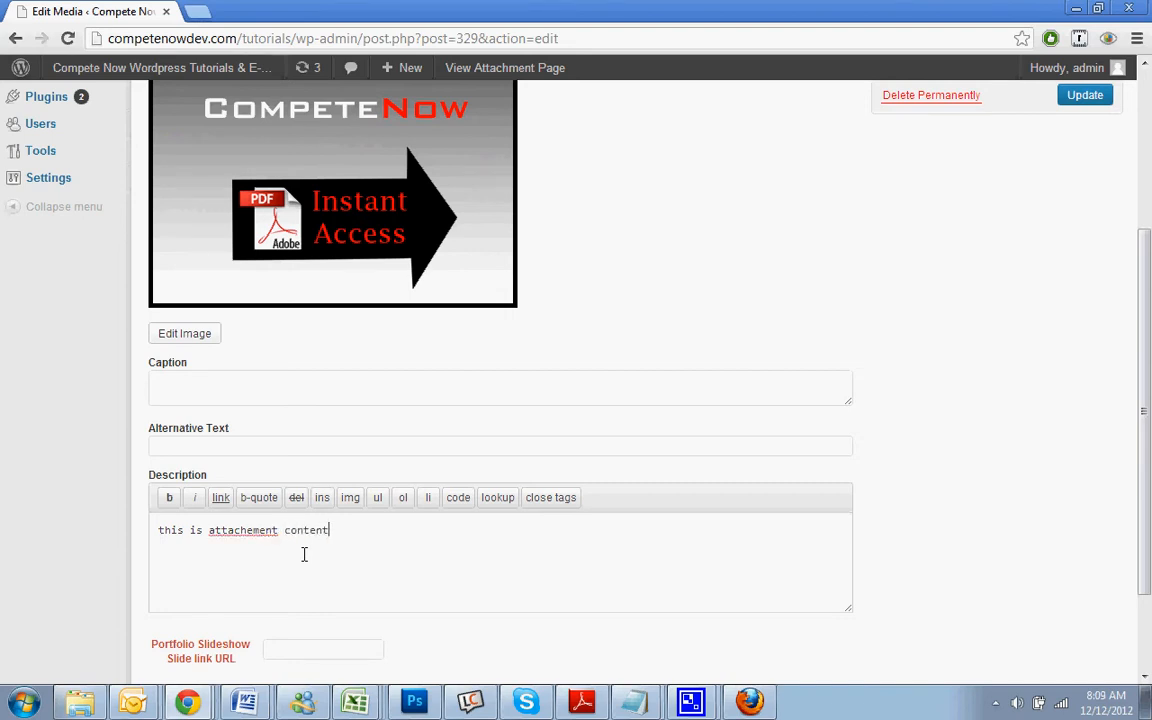
{"action": "key", "text": "ctrl+a"}
{"action": "key", "text": "ctrl+c"}
{"action": "left_click", "coordinate": [228, 441]}
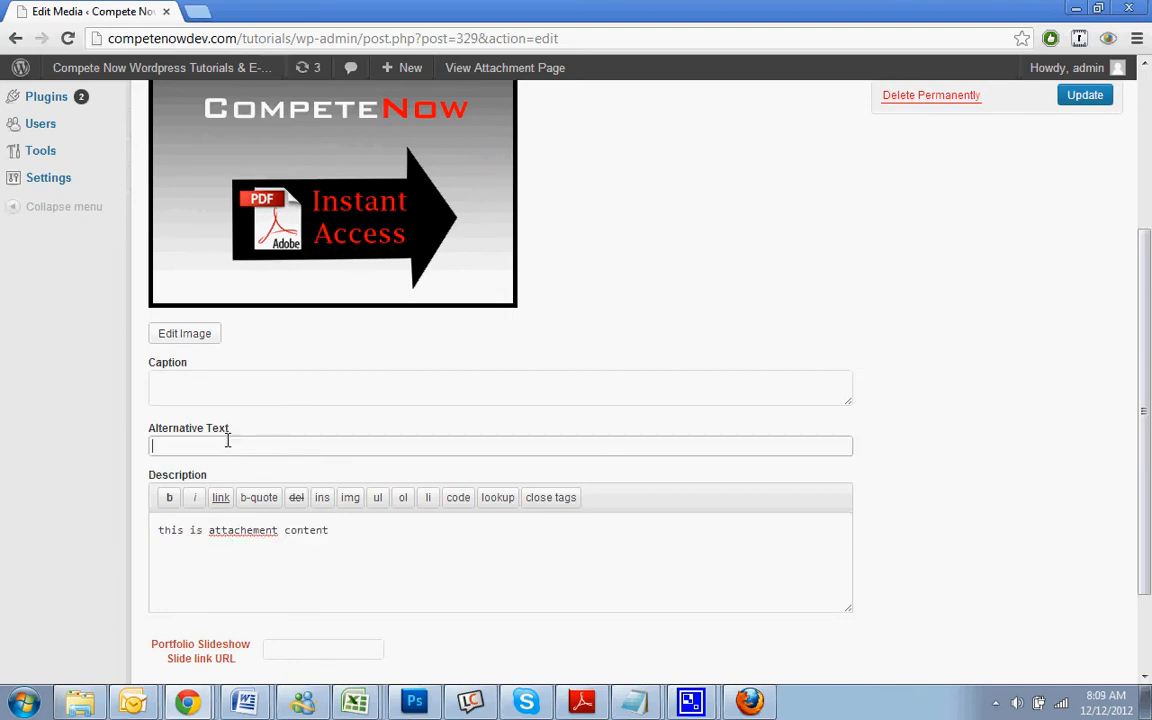
{"action": "key", "text": "ctrl+v"}
{"action": "left_click", "coordinate": [247, 391]}
{"action": "key", "text": "ctrl+v"}
{"action": "scroll", "coordinate": [838, 352], "scroll_direction": "down", "scroll_amount": 2}
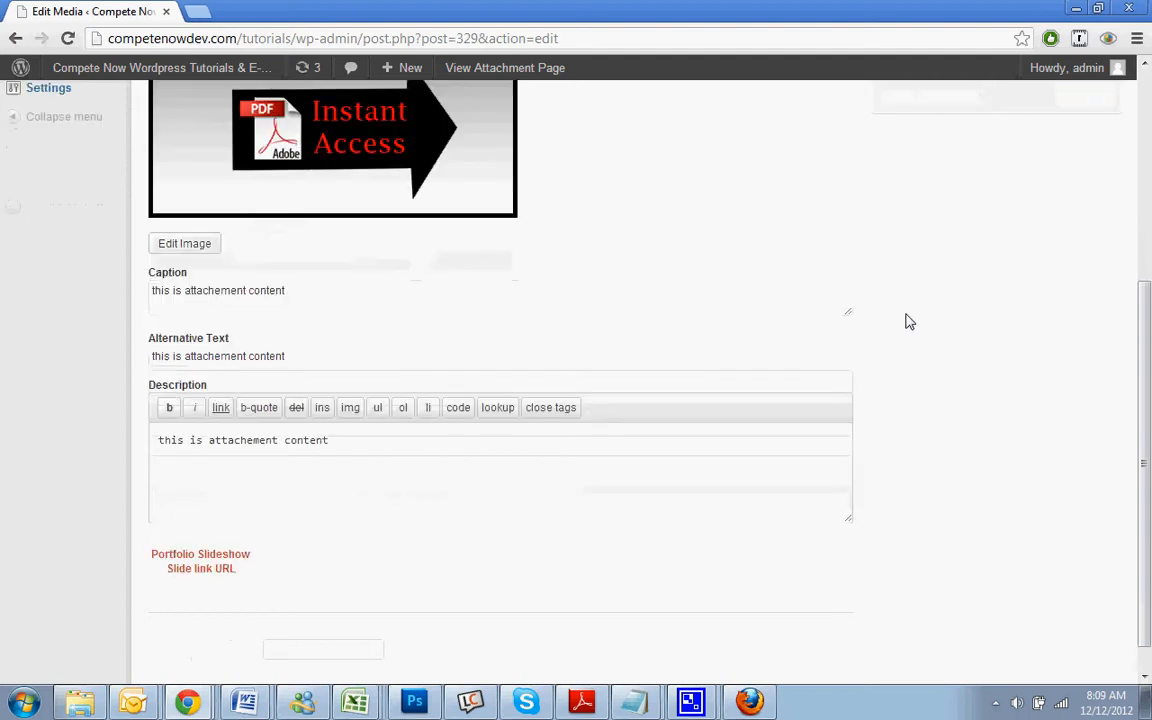
{"action": "scroll", "coordinate": [923, 283], "scroll_direction": "up", "scroll_amount": 5}
{"action": "left_click", "coordinate": [1072, 366]}
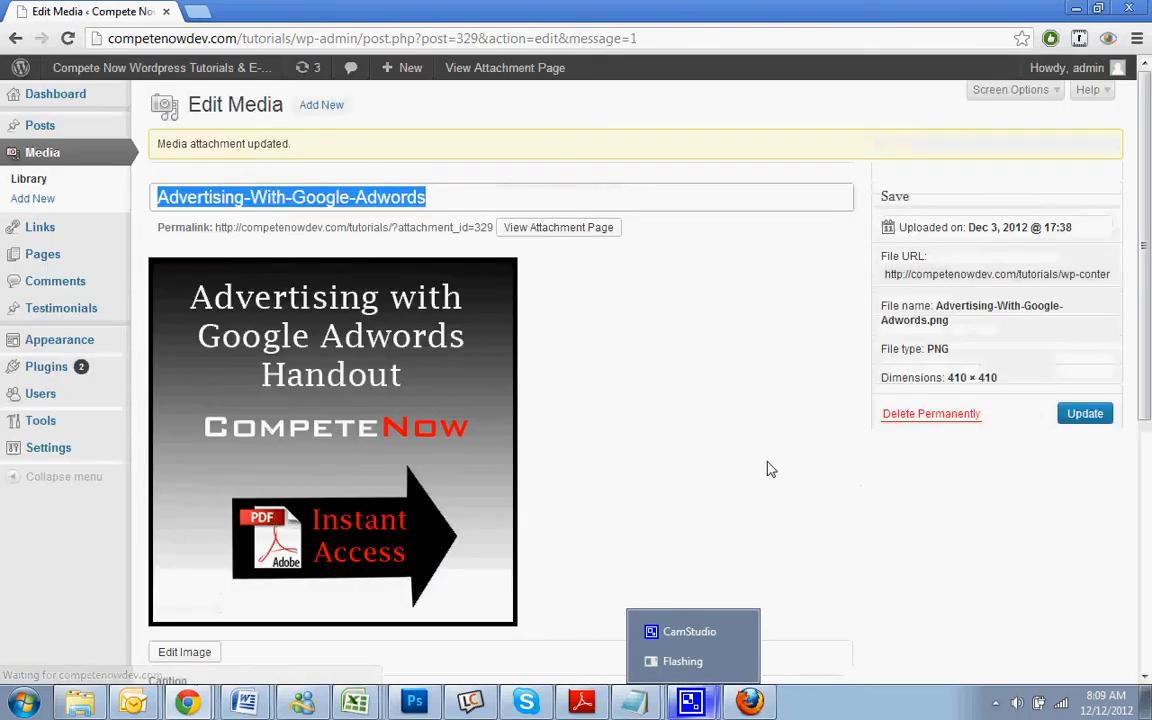
Review the updated attachment, view the image at its file URL in a new tab, and return to the edit page.
{"action": "scroll", "coordinate": [335, 505], "scroll_direction": "down", "scroll_amount": 3}
{"action": "scroll", "coordinate": [335, 505], "scroll_direction": "down", "scroll_amount": 2}
{"action": "scroll", "coordinate": [296, 411], "scroll_direction": "up", "scroll_amount": 5}
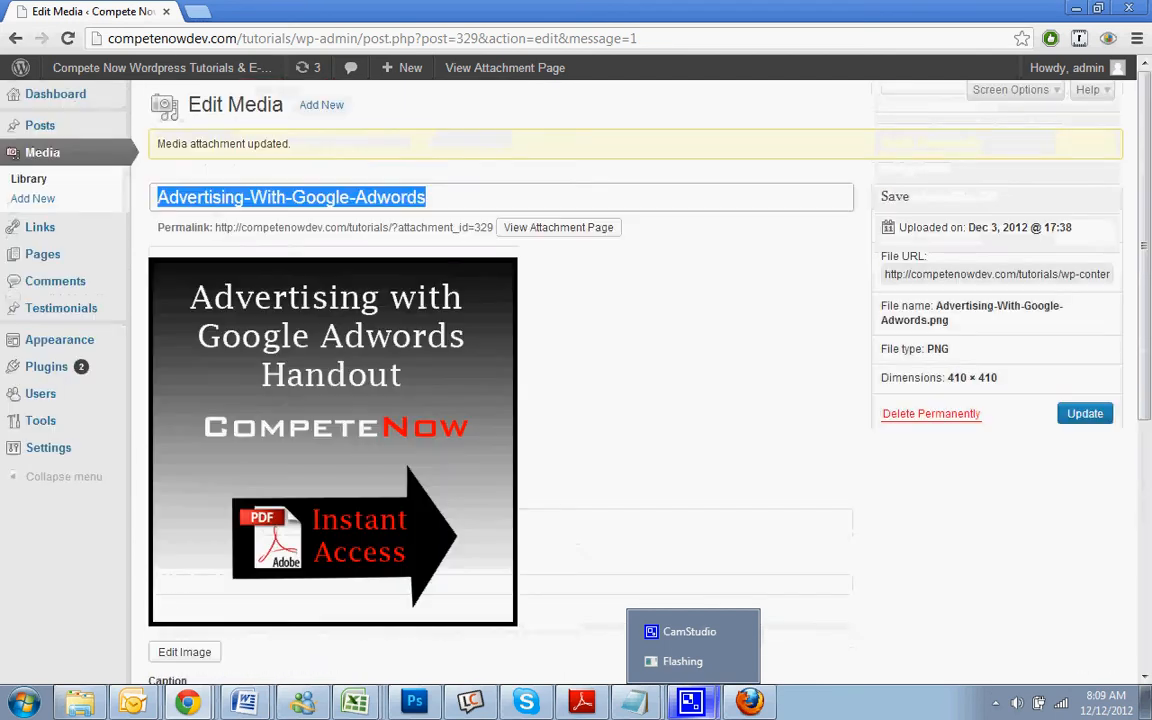
{"action": "left_click", "coordinate": [1003, 293]}
{"action": "left_click", "coordinate": [992, 278]}
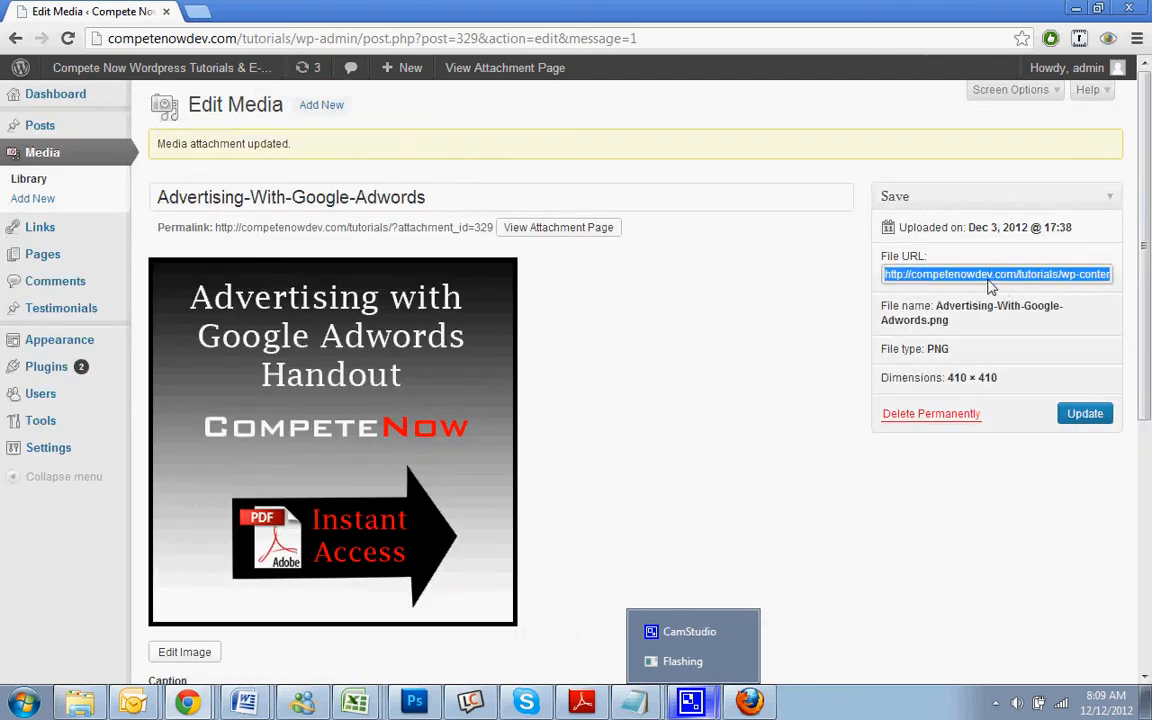
{"action": "left_click", "coordinate": [198, 11]}
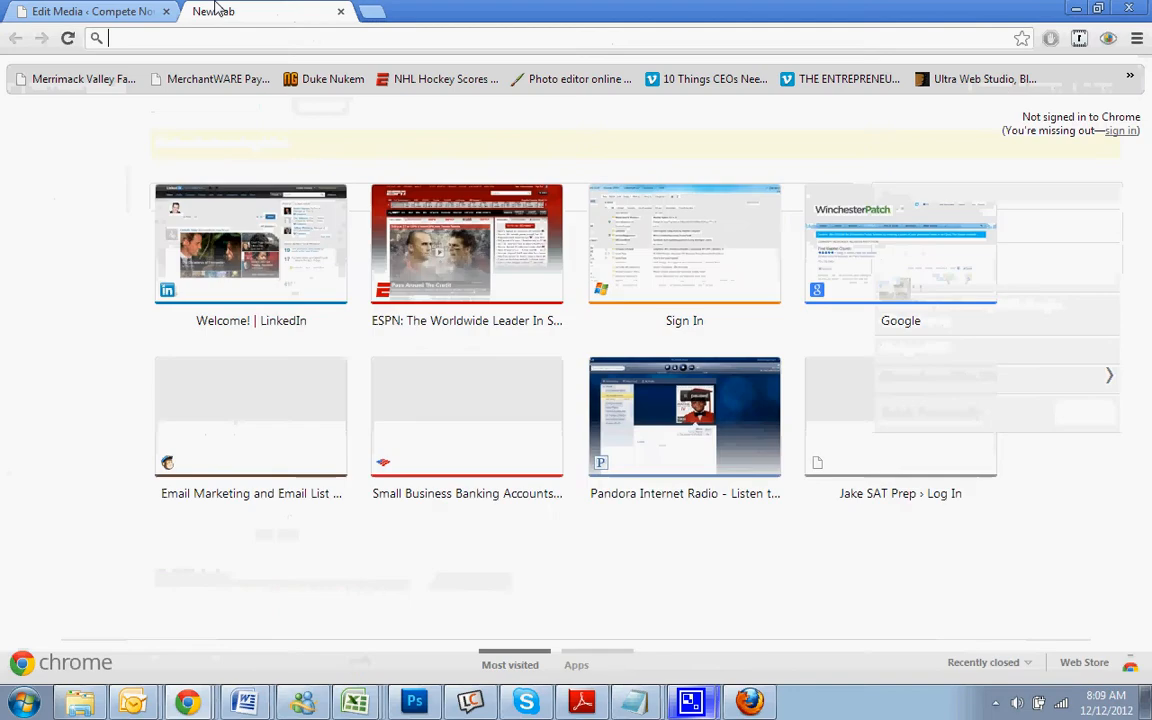
{"action": "type", "text": "http://competenowdev.com/tutorials/wp-content/uploads/2012/12/Advertising-With-Google-Adwords.png"}
{"action": "key", "text": "Return"}
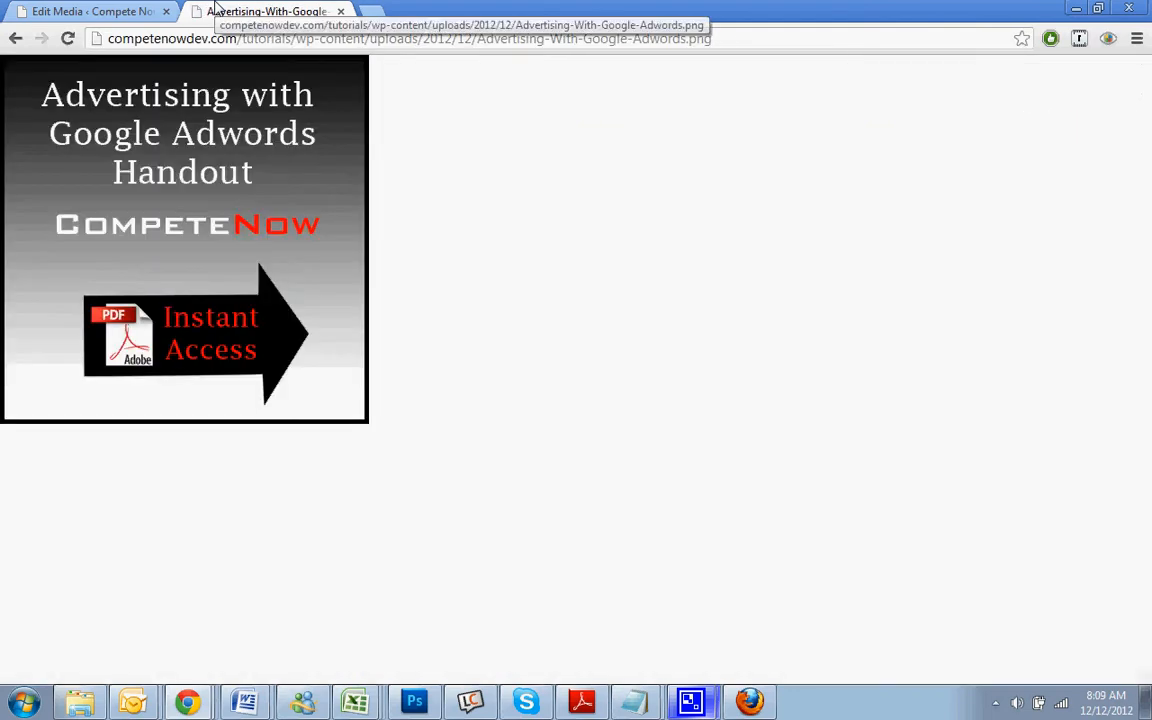
{"action": "left_click", "coordinate": [340, 11]}
{"action": "scroll", "coordinate": [709, 338], "scroll_direction": "down", "scroll_amount": 3}
{"action": "scroll", "coordinate": [709, 337], "scroll_direction": "up", "scroll_amount": 3}
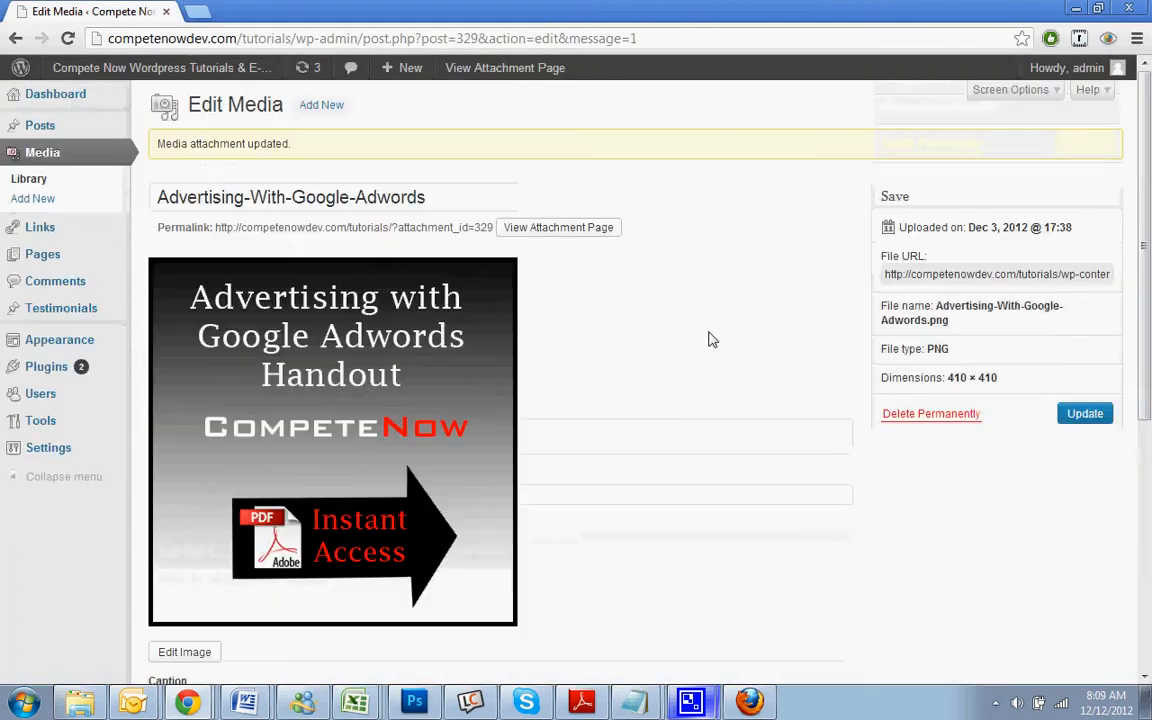
Show the image editing tools for the attachment and examine the crop, scale and thumbnail settings alongside its text fields.
{"action": "scroll", "coordinate": [716, 330], "scroll_direction": "down", "scroll_amount": 5}
{"action": "left_click", "coordinate": [204, 213]}
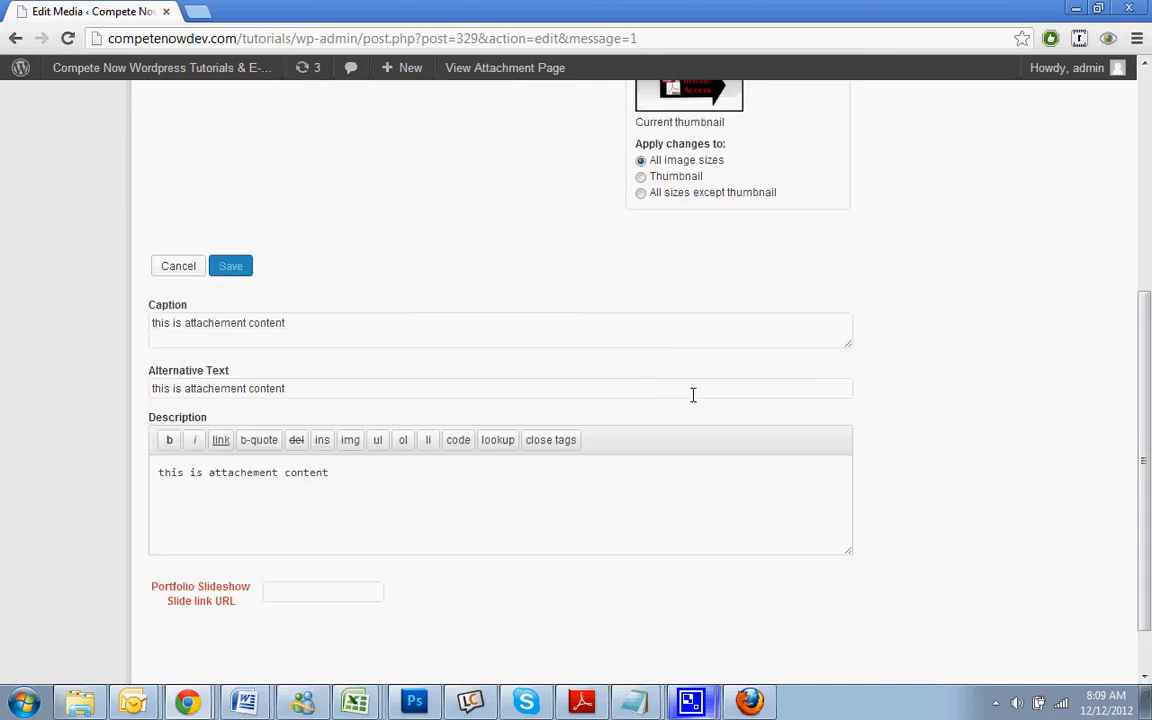
{"action": "scroll", "coordinate": [776, 419], "scroll_direction": "up", "scroll_amount": 3}
{"action": "scroll", "coordinate": [780, 421], "scroll_direction": "up", "scroll_amount": 2}
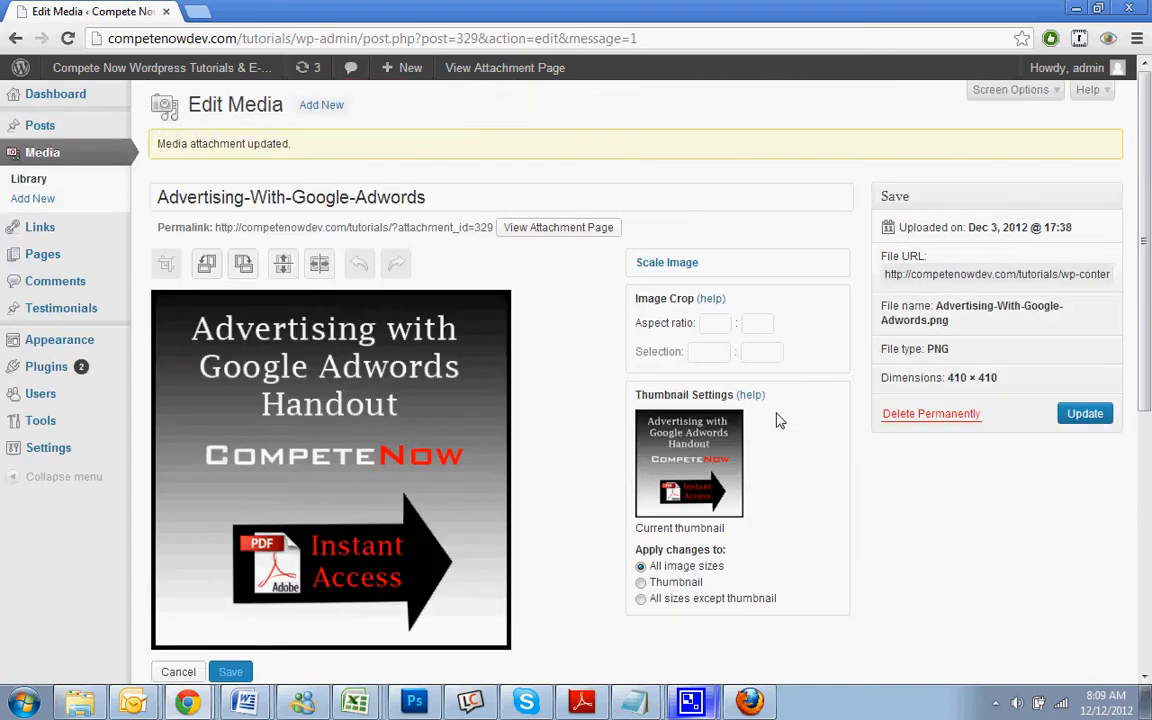
{"action": "scroll", "coordinate": [780, 421], "scroll_direction": "down", "scroll_amount": 3}
{"action": "scroll", "coordinate": [780, 421], "scroll_direction": "down", "scroll_amount": 2}
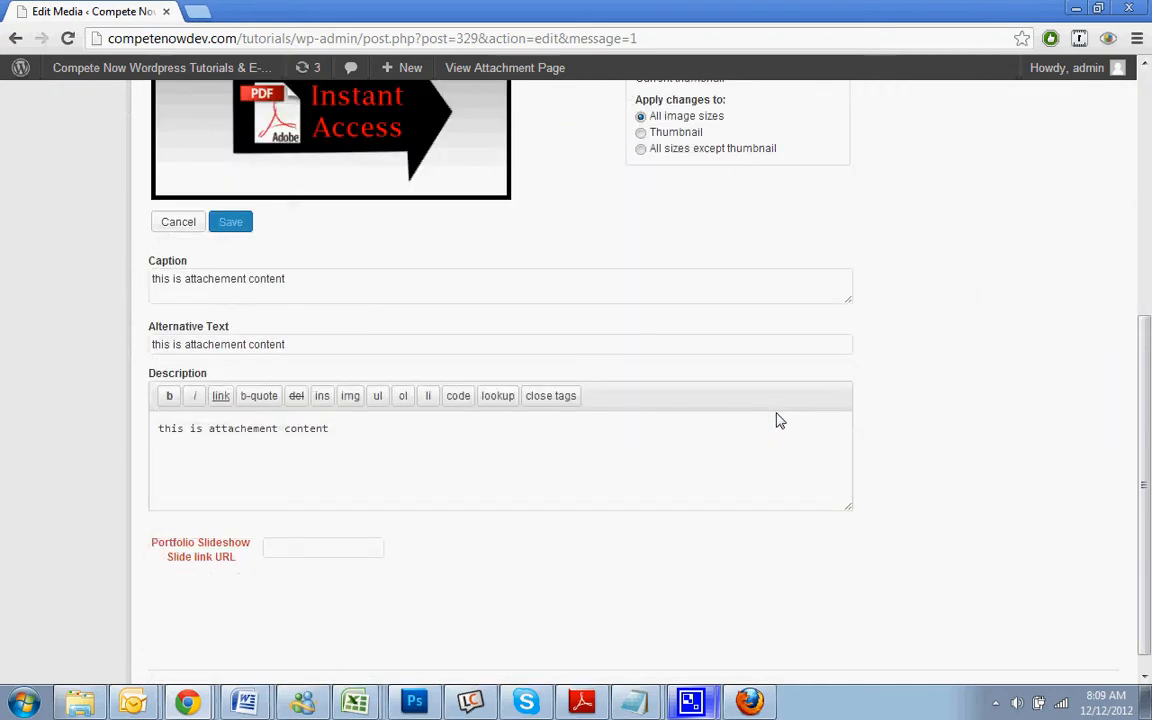
{"action": "scroll", "coordinate": [565, 346], "scroll_direction": "down", "scroll_amount": 1}
{"action": "scroll", "coordinate": [558, 350], "scroll_direction": "up", "scroll_amount": 5}
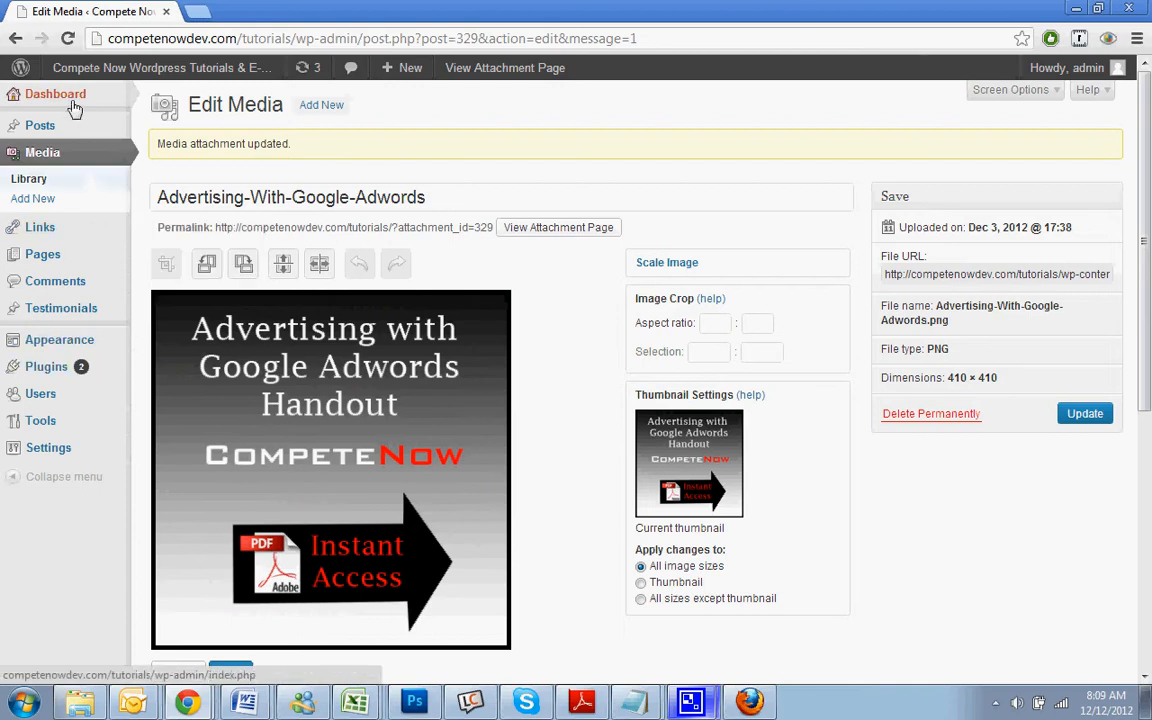
Start a new post and look over its editor, format, category and discussion settings.
{"action": "mouse_move", "coordinate": [37, 130]}
{"action": "left_click", "coordinate": [160, 146]}
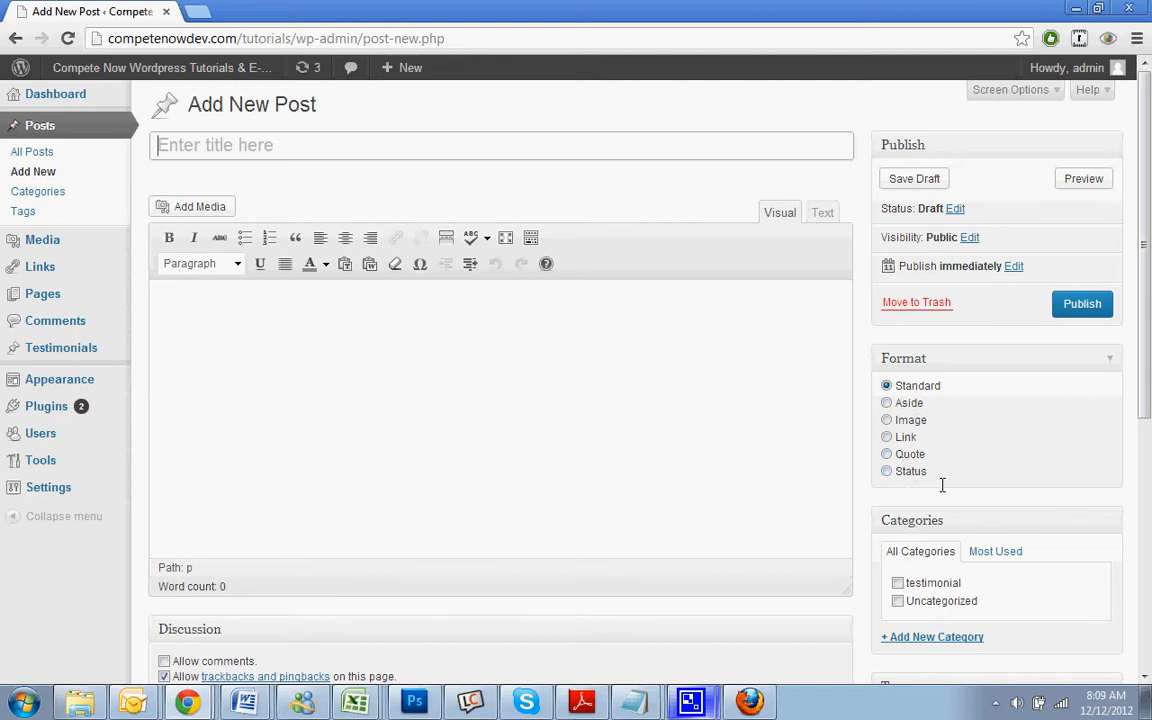
{"action": "scroll", "coordinate": [559, 520], "scroll_direction": "down", "scroll_amount": 3}
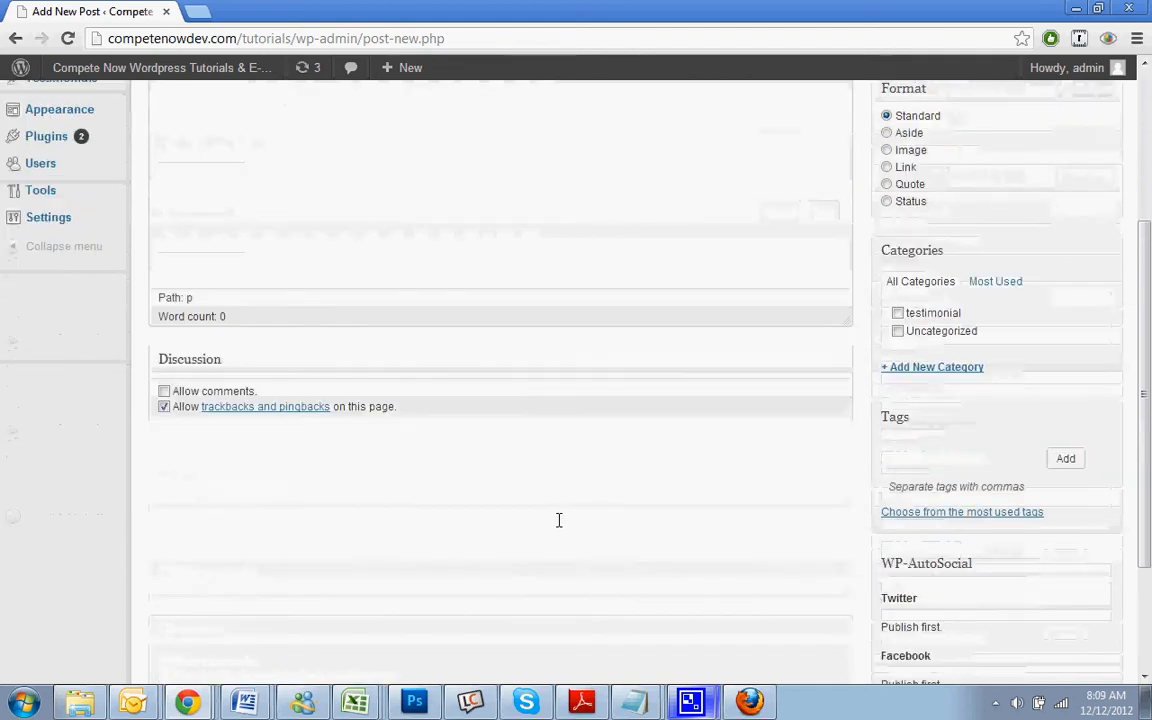
{"action": "scroll", "coordinate": [559, 520], "scroll_direction": "up", "scroll_amount": 2}
{"action": "scroll", "coordinate": [220, 450], "scroll_direction": "up", "scroll_amount": 1}
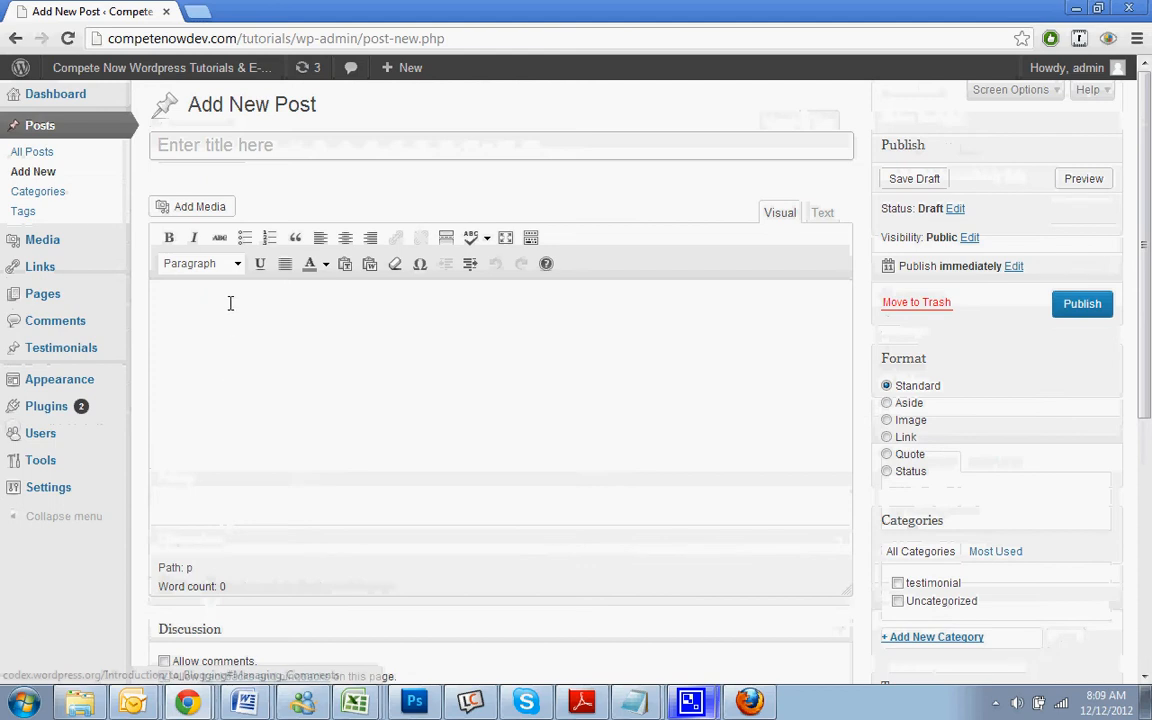
Open the media insertion dialog for the post, browse the library and view its filter options, keeping "All media items".
{"action": "left_click", "coordinate": [224, 212]}
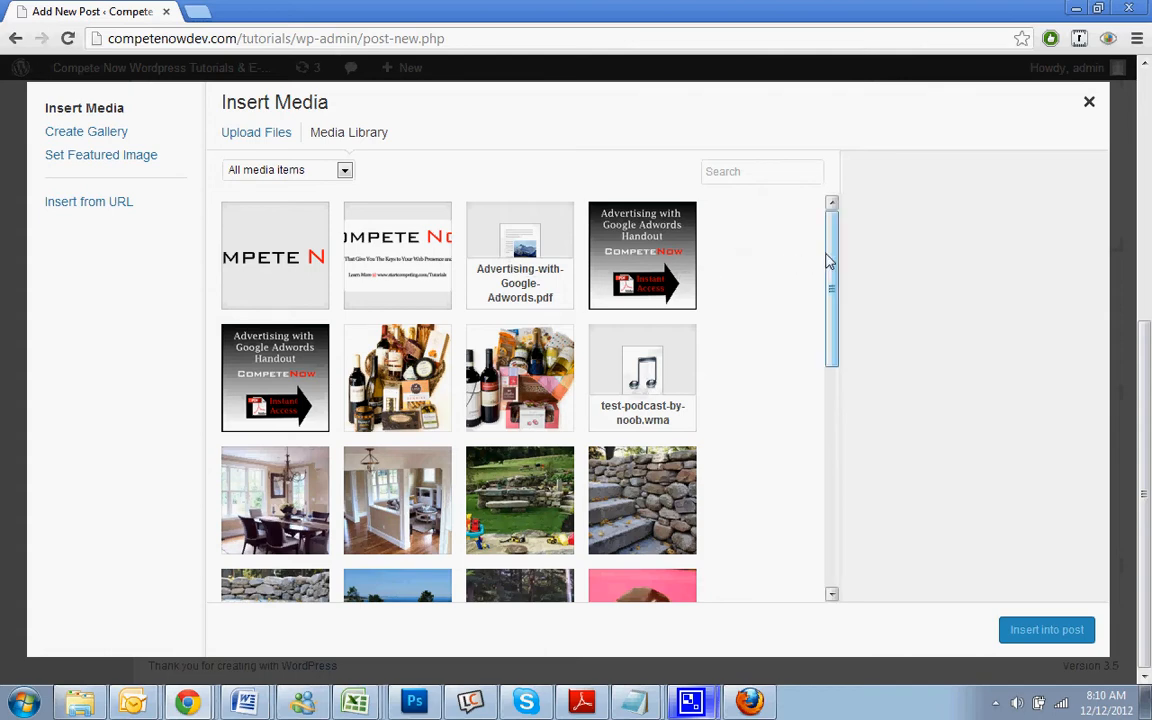
{"action": "left_click_drag", "start_coordinate": [831, 257], "coordinate": [270, 218]}
{"action": "left_click", "coordinate": [280, 172]}
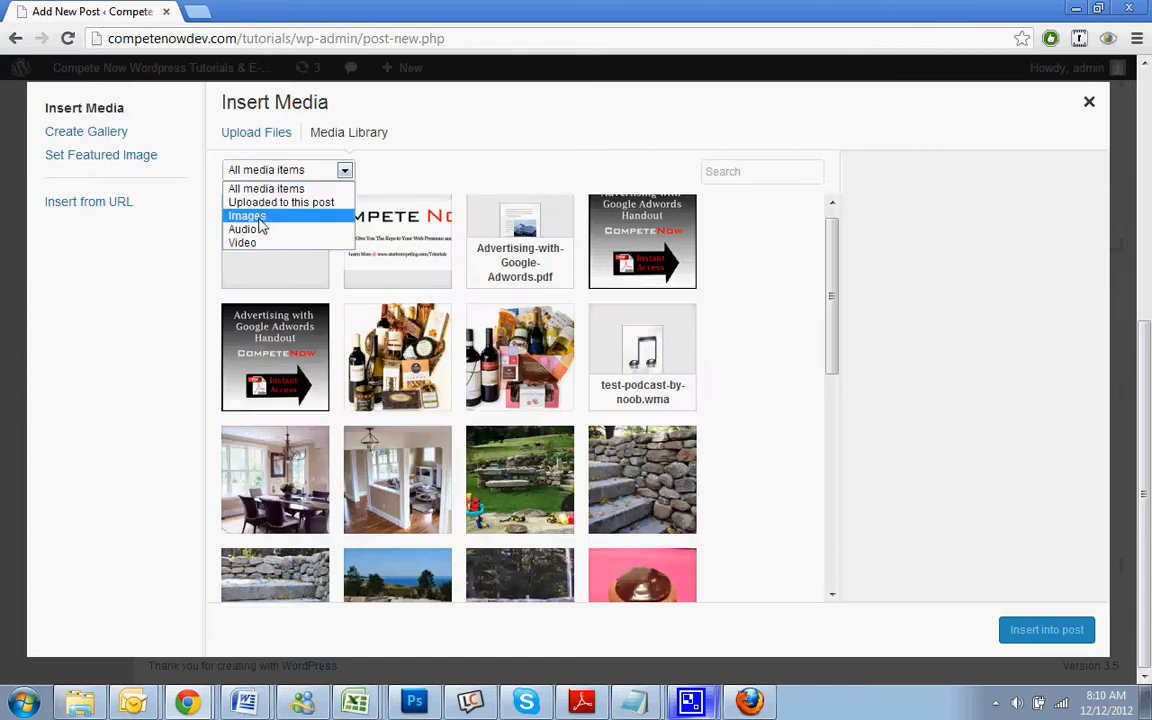
{"action": "left_click", "coordinate": [265, 188]}
{"action": "left_click", "coordinate": [763, 178]}
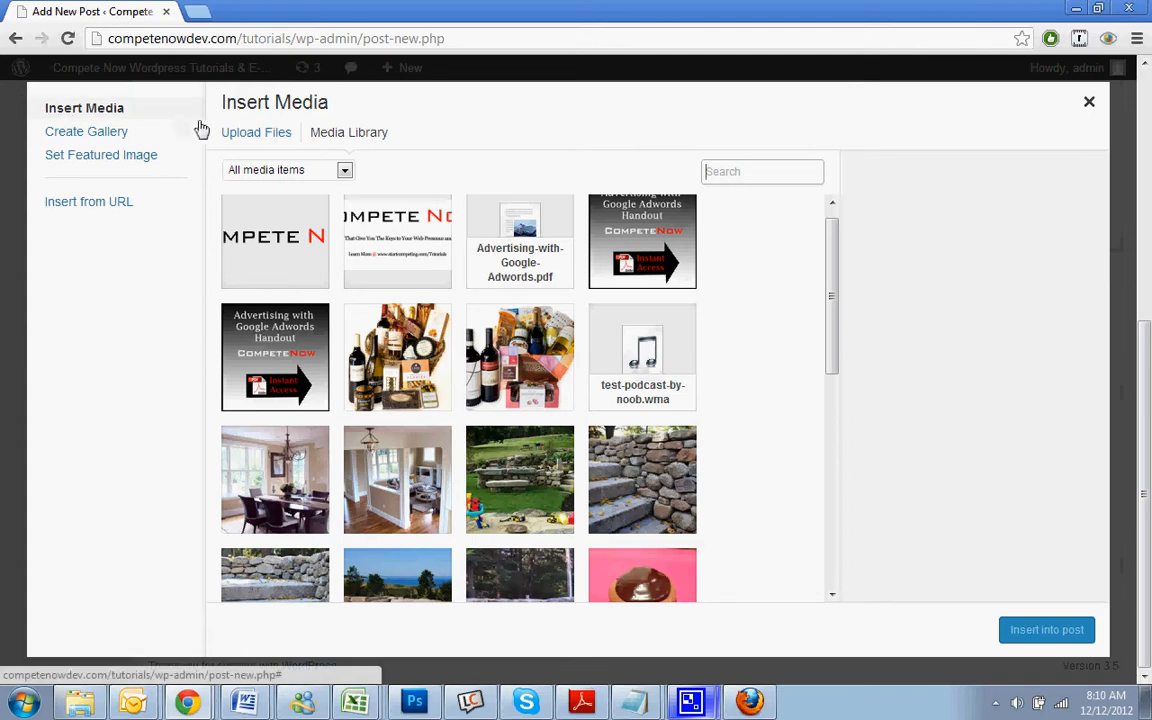
View the file upload option of the media dialog, open the file picker and cancel it.
{"action": "left_click", "coordinate": [272, 139]}
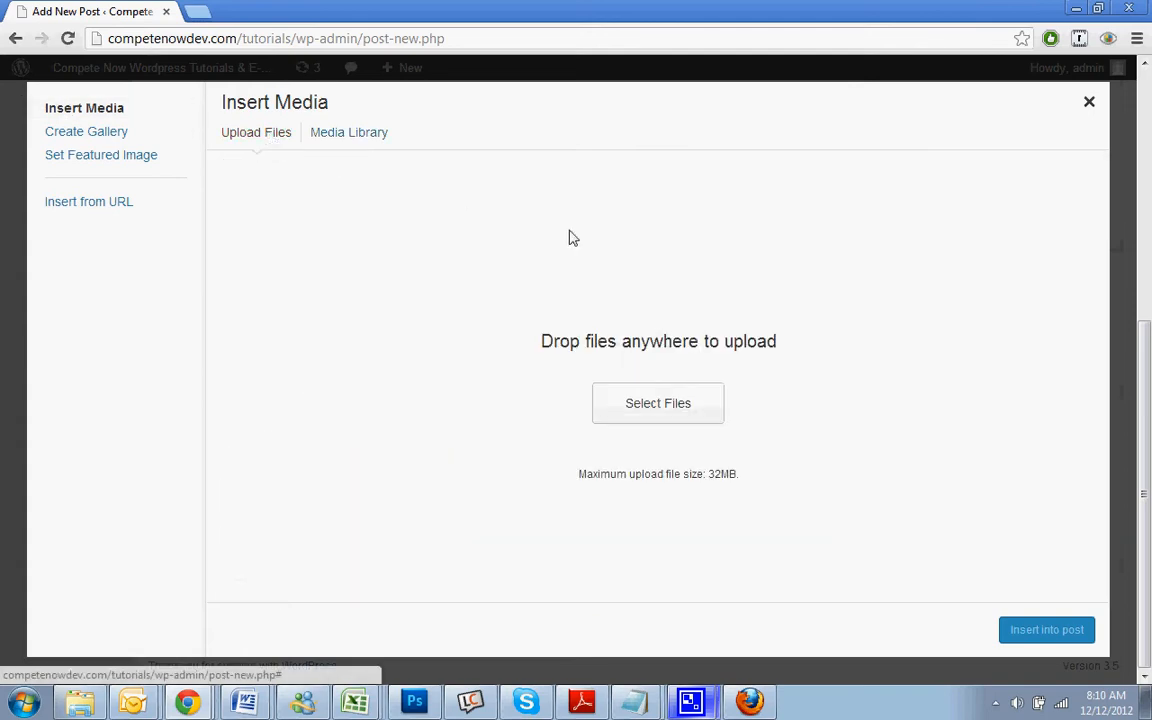
{"action": "left_click", "coordinate": [658, 406]}
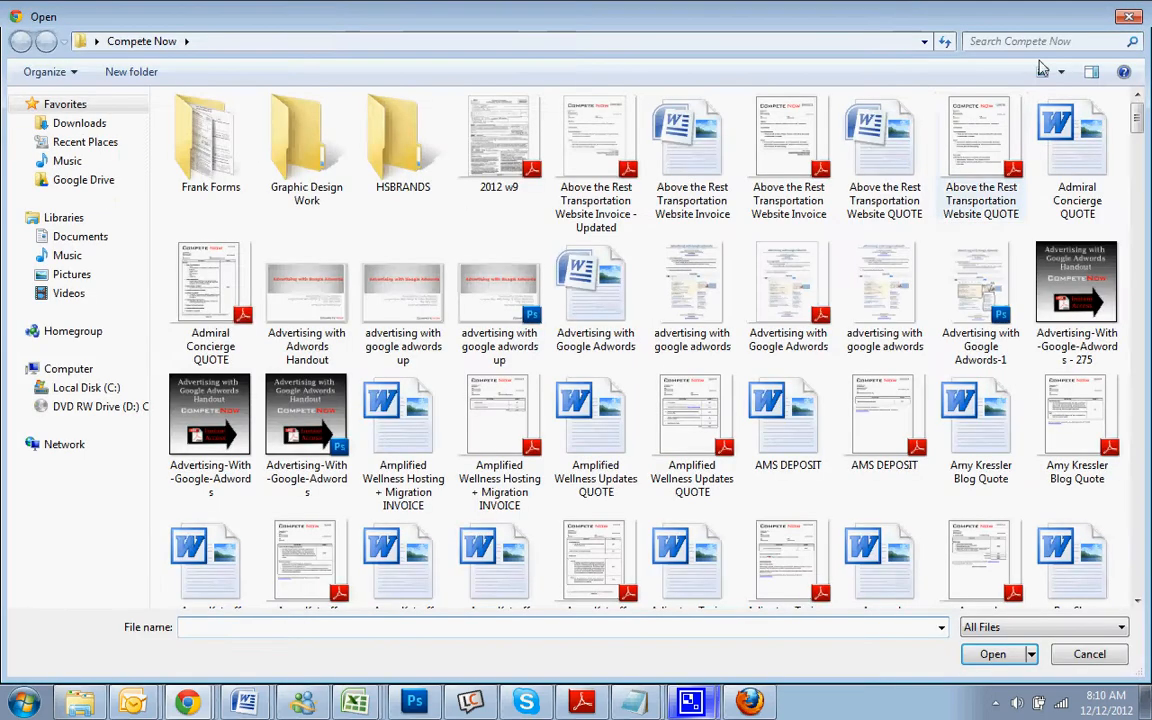
{"action": "left_click", "coordinate": [1131, 18]}
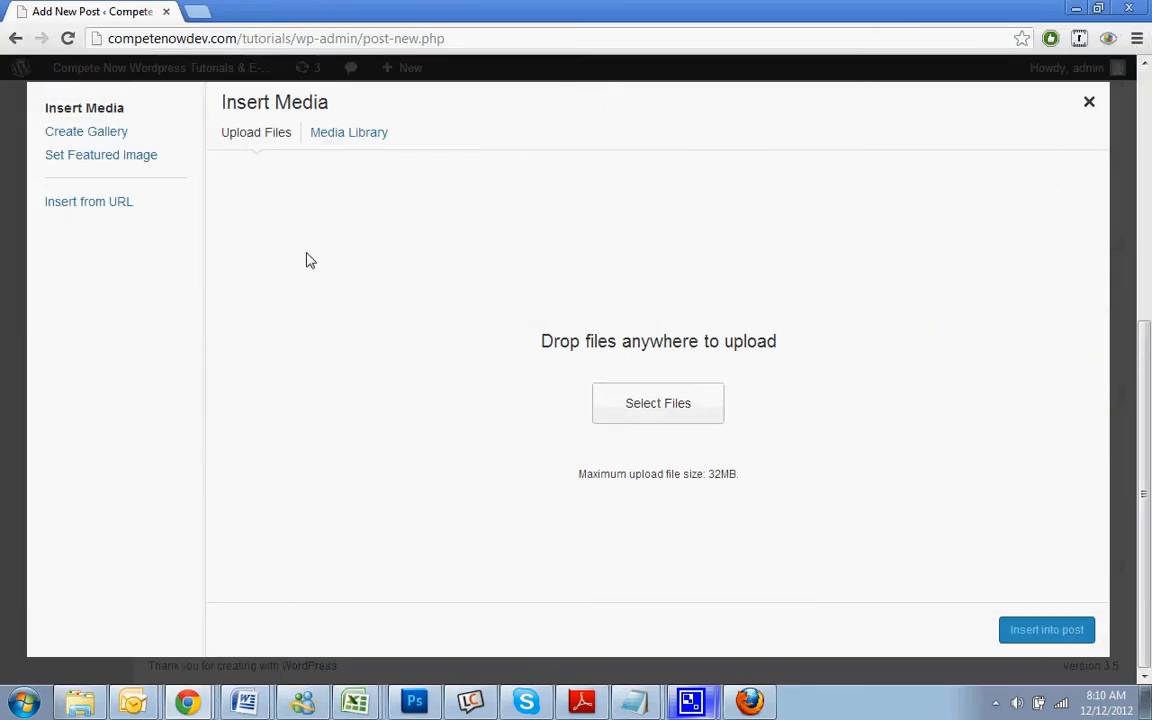
Select Advertising-With-Google-Adwords.png from the media library and review its attachment details and display settings.
{"action": "left_click", "coordinate": [337, 134]}
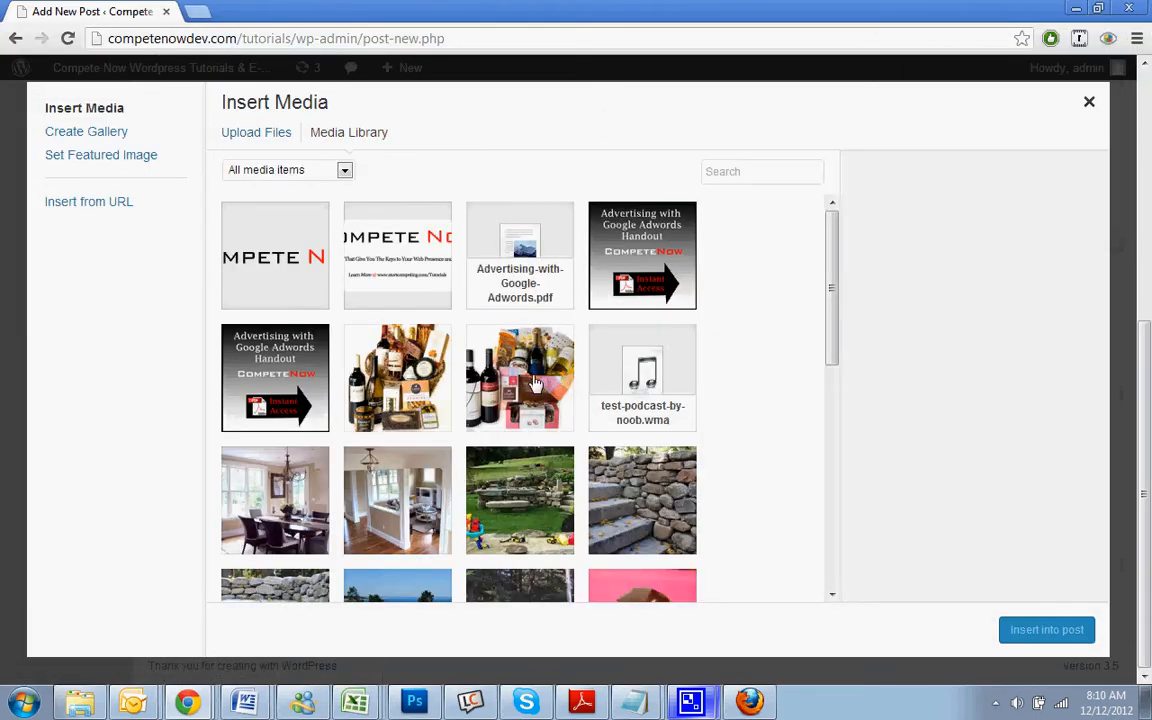
{"action": "left_click", "coordinate": [298, 381]}
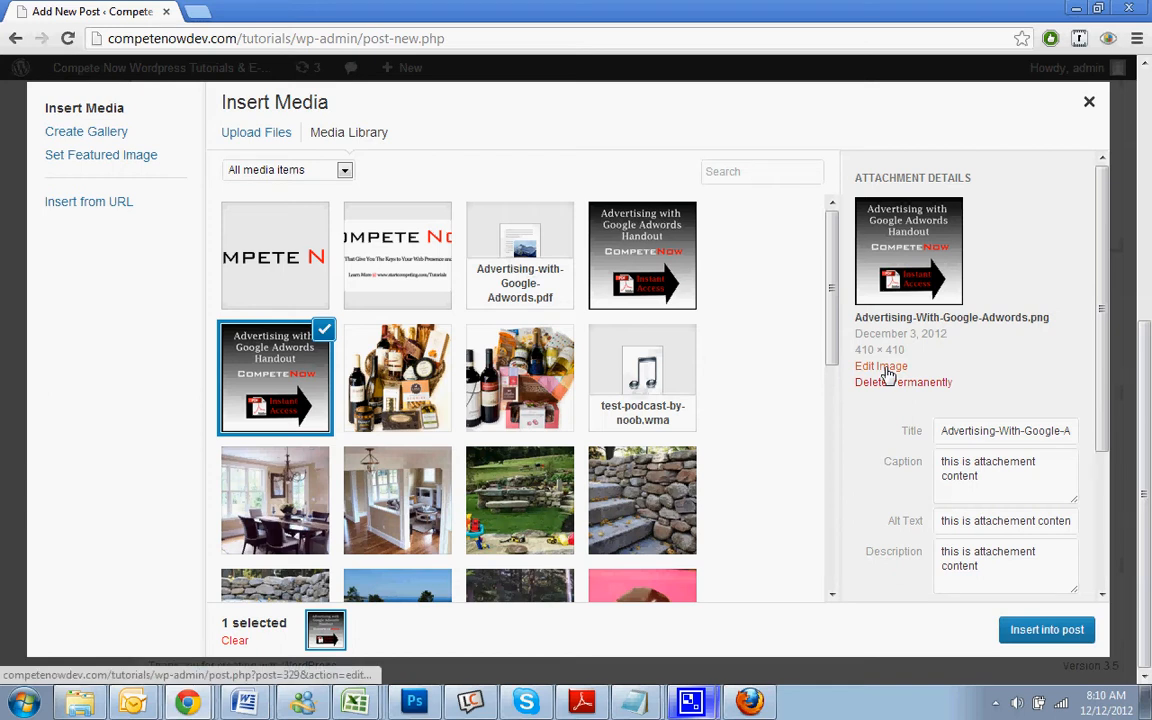
{"action": "scroll", "coordinate": [1098, 333], "scroll_direction": "down", "scroll_amount": 2}
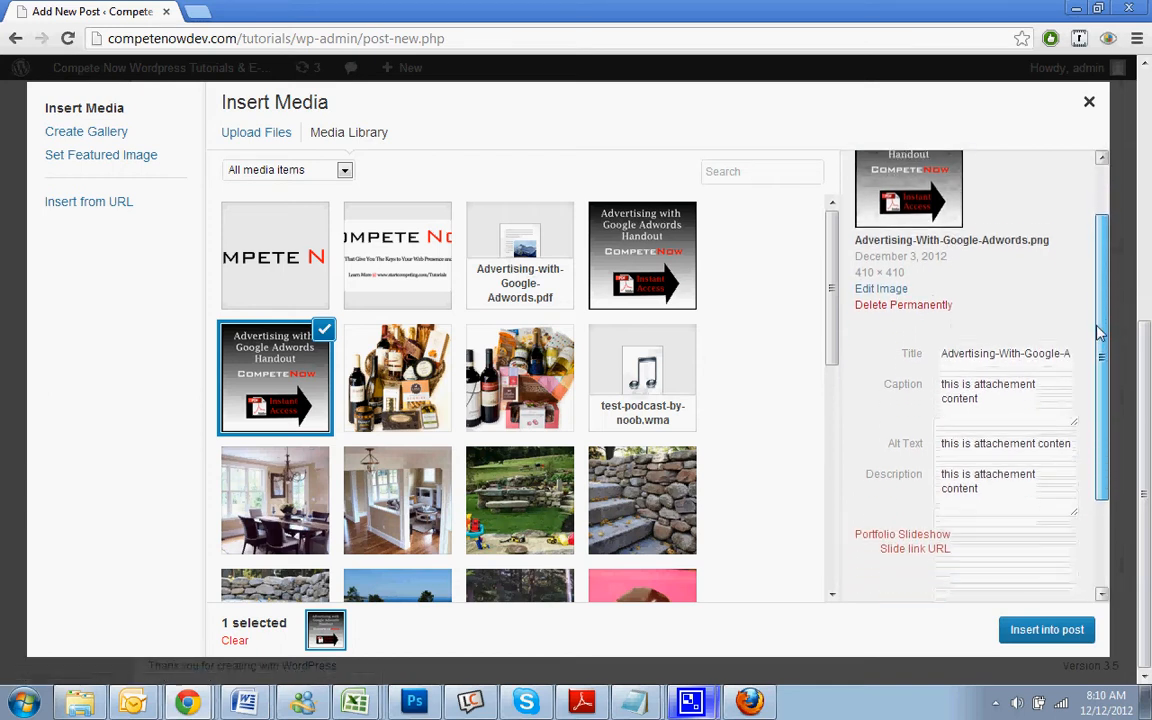
{"action": "scroll", "coordinate": [1098, 333], "scroll_direction": "down", "scroll_amount": 3}
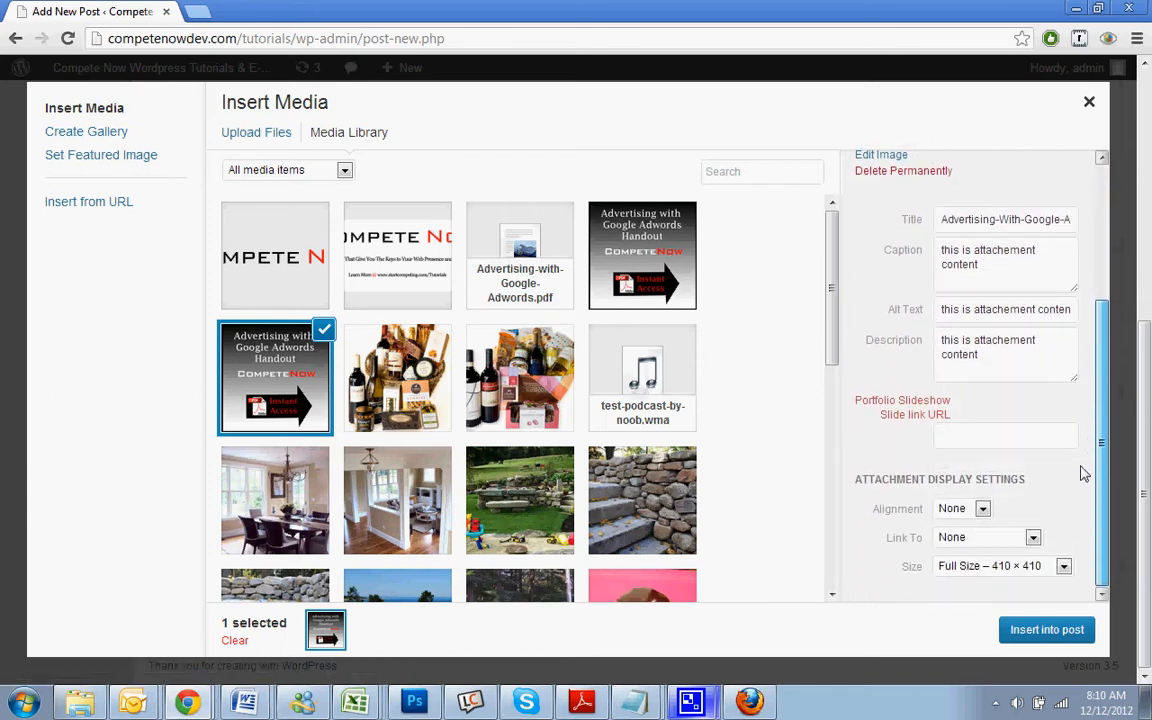
Set the selected image's alignment to Right, keep its link as None, and insert it into the post.
{"action": "left_click", "coordinate": [968, 510]}
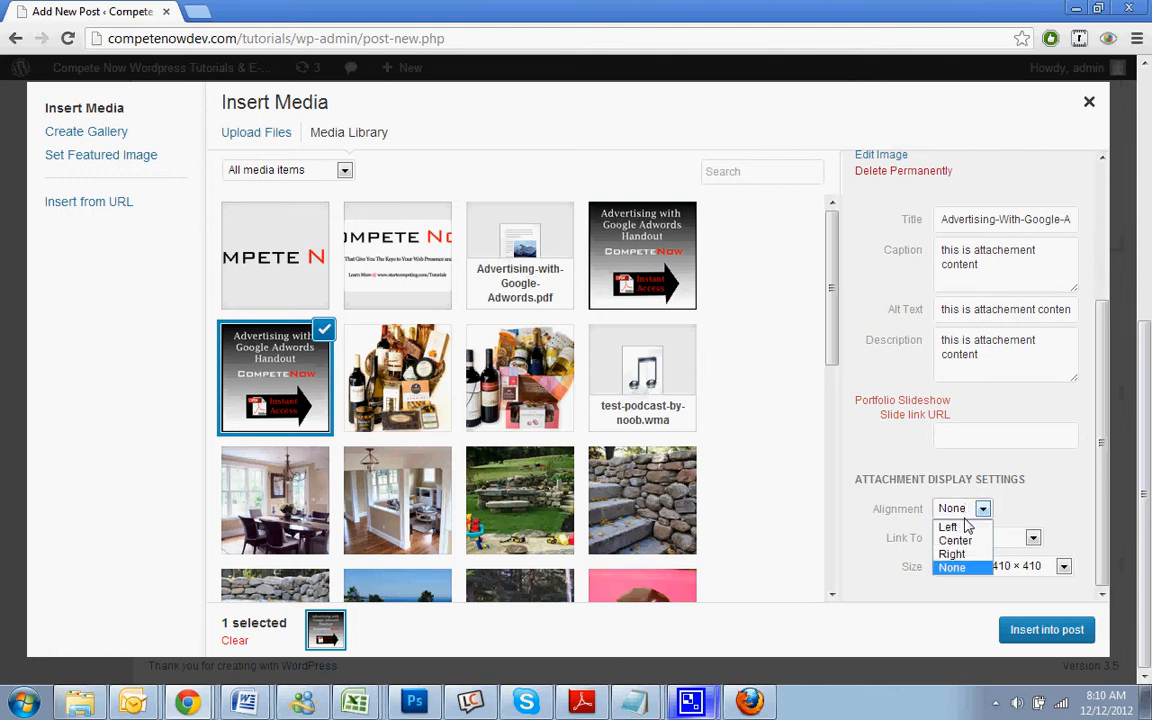
{"action": "left_click", "coordinate": [953, 553]}
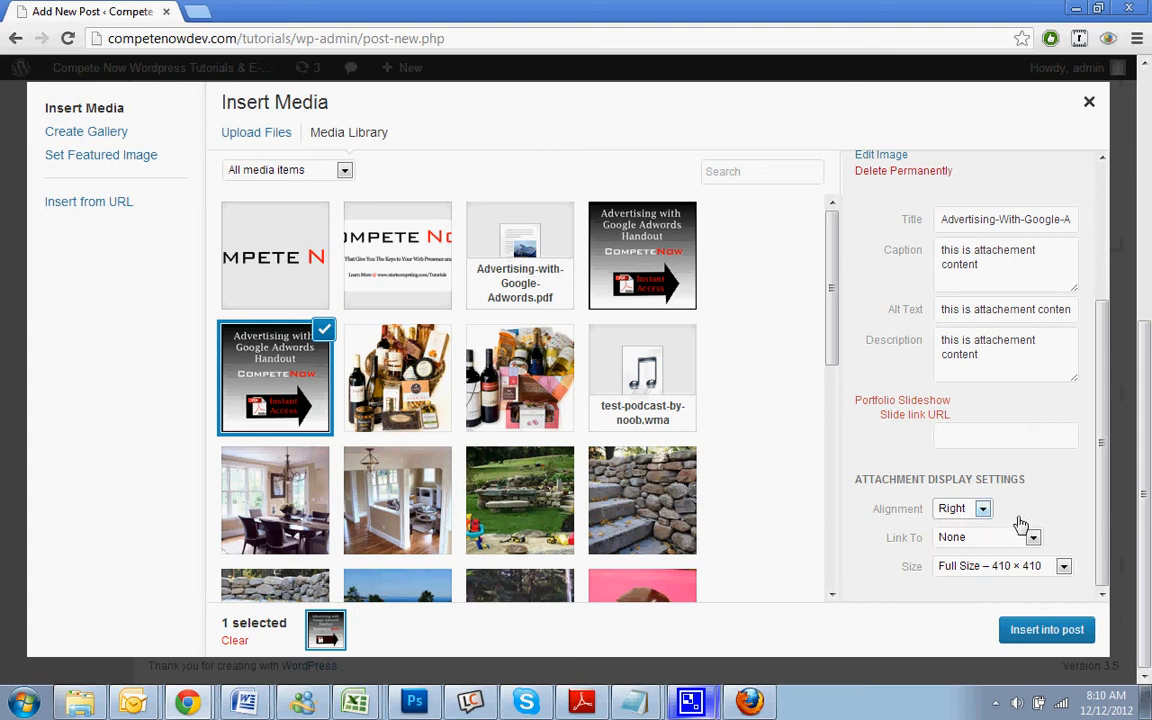
{"action": "left_click", "coordinate": [1006, 542]}
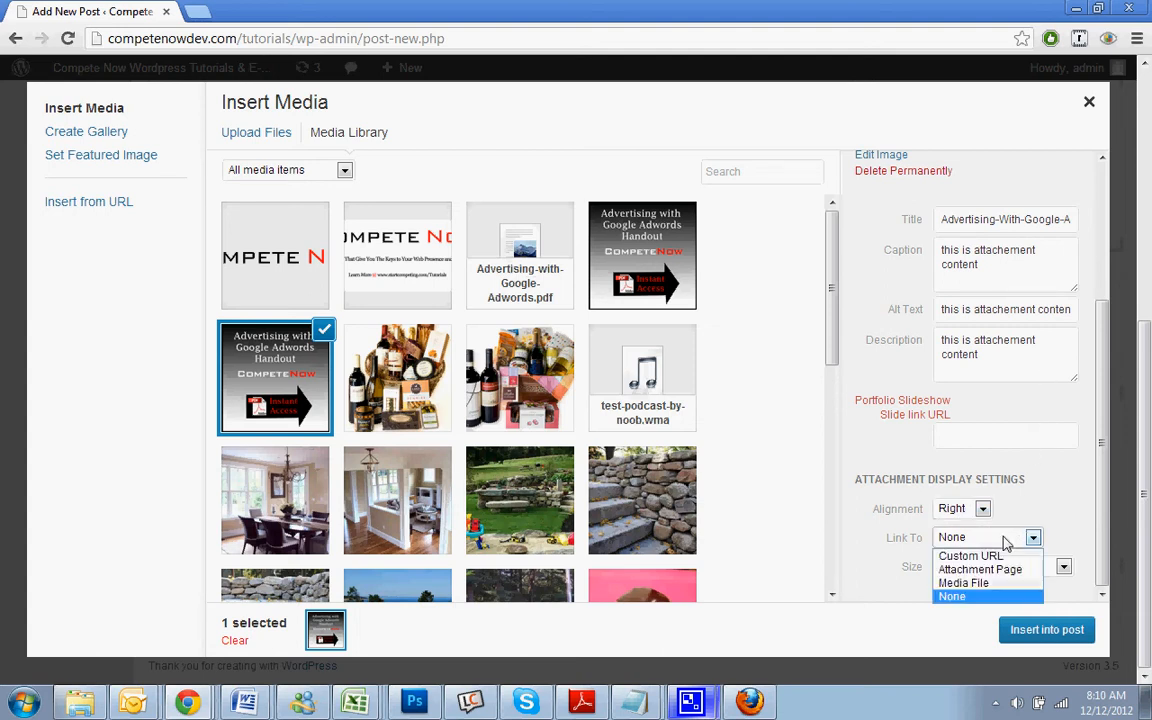
{"action": "left_click", "coordinate": [1006, 542]}
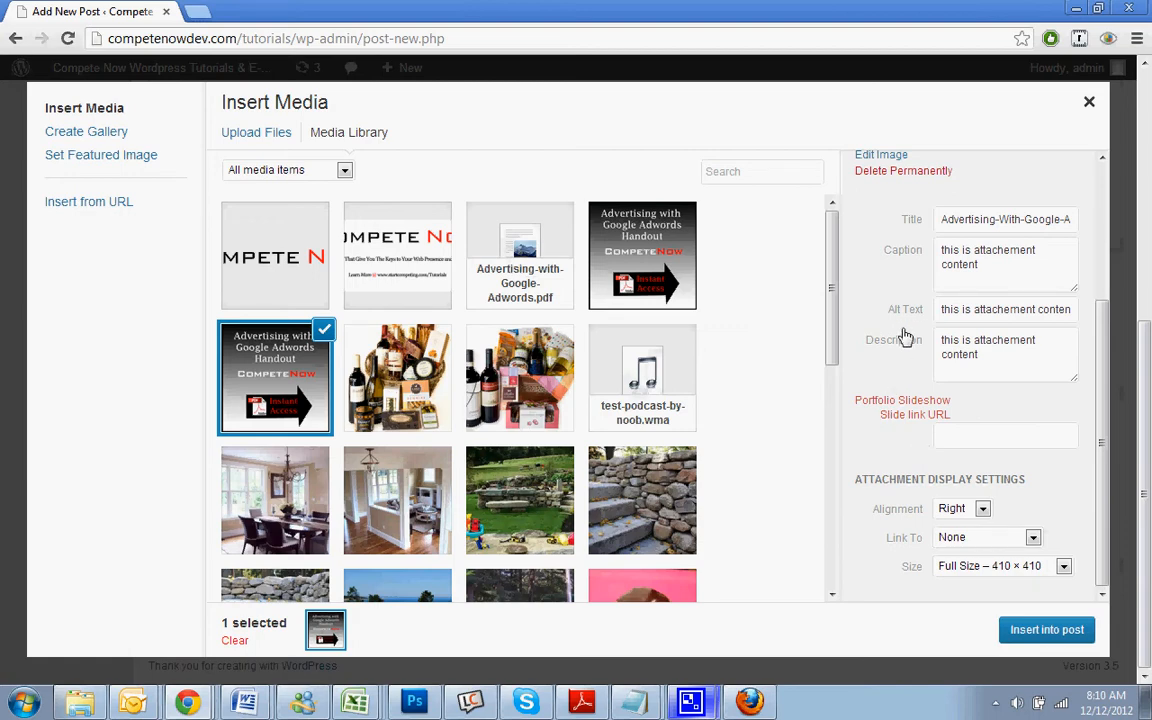
{"action": "scroll", "coordinate": [925, 450], "scroll_direction": "up", "scroll_amount": 3}
{"action": "scroll", "coordinate": [935, 430], "scroll_direction": "down", "scroll_amount": 3}
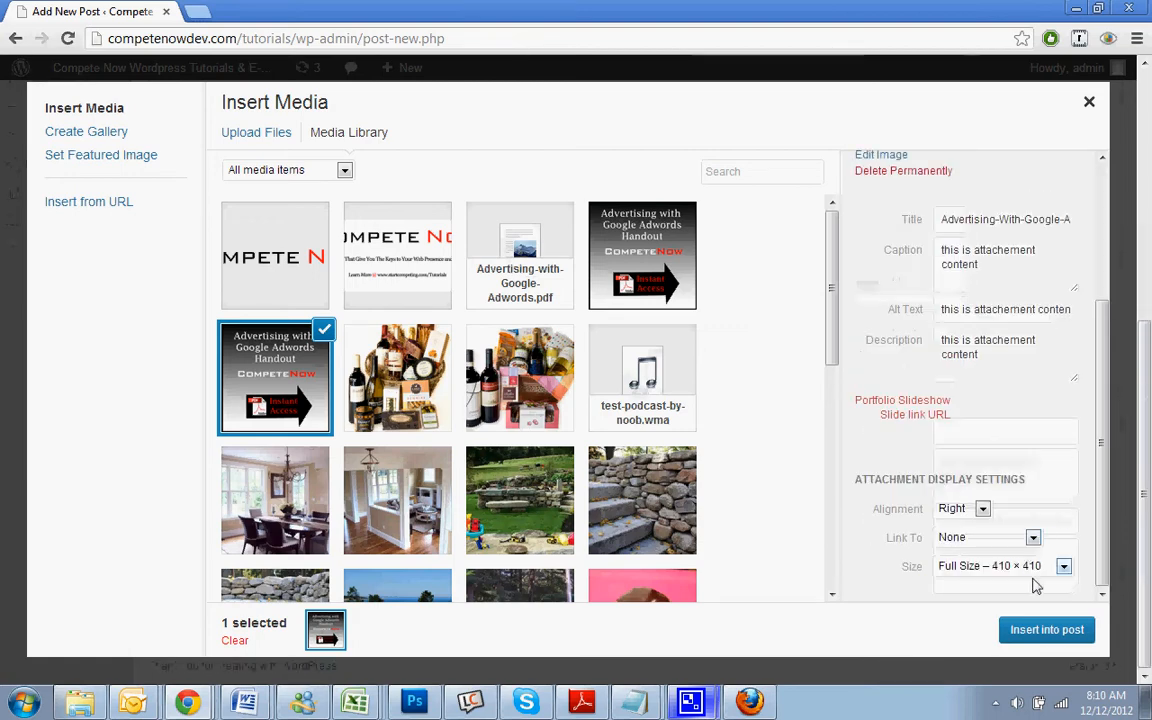
{"action": "left_click", "coordinate": [1046, 632]}
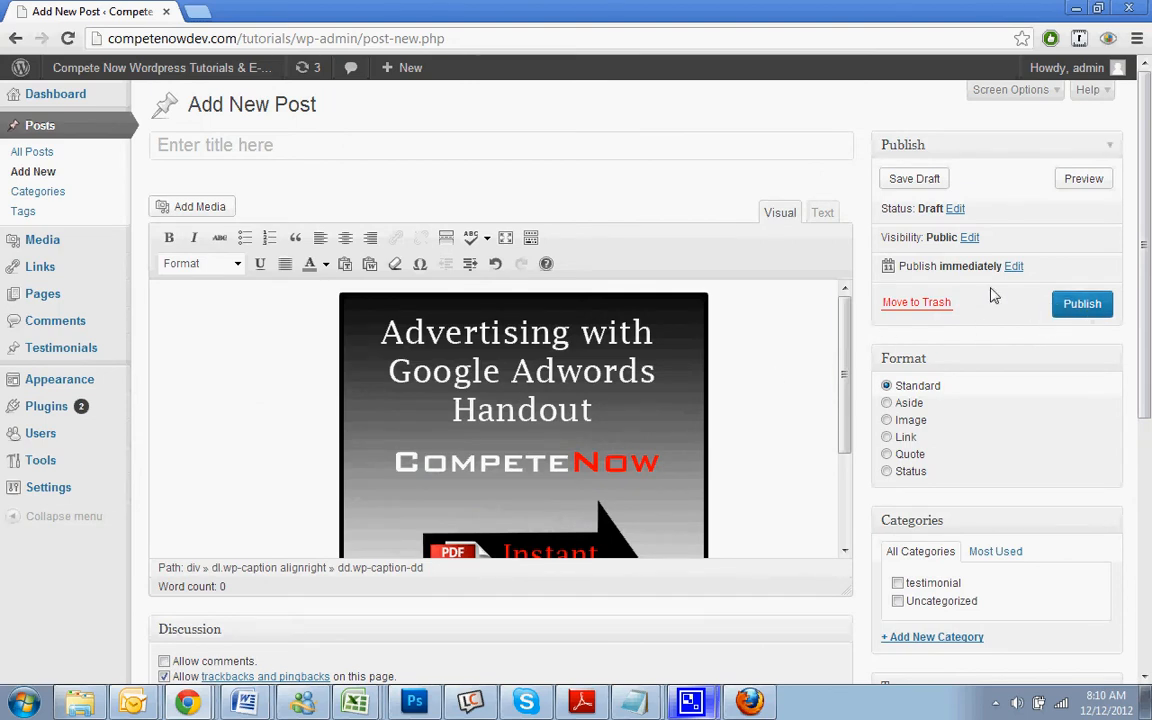
Title the post "new post" and publish it.
{"action": "left_click", "coordinate": [405, 150]}
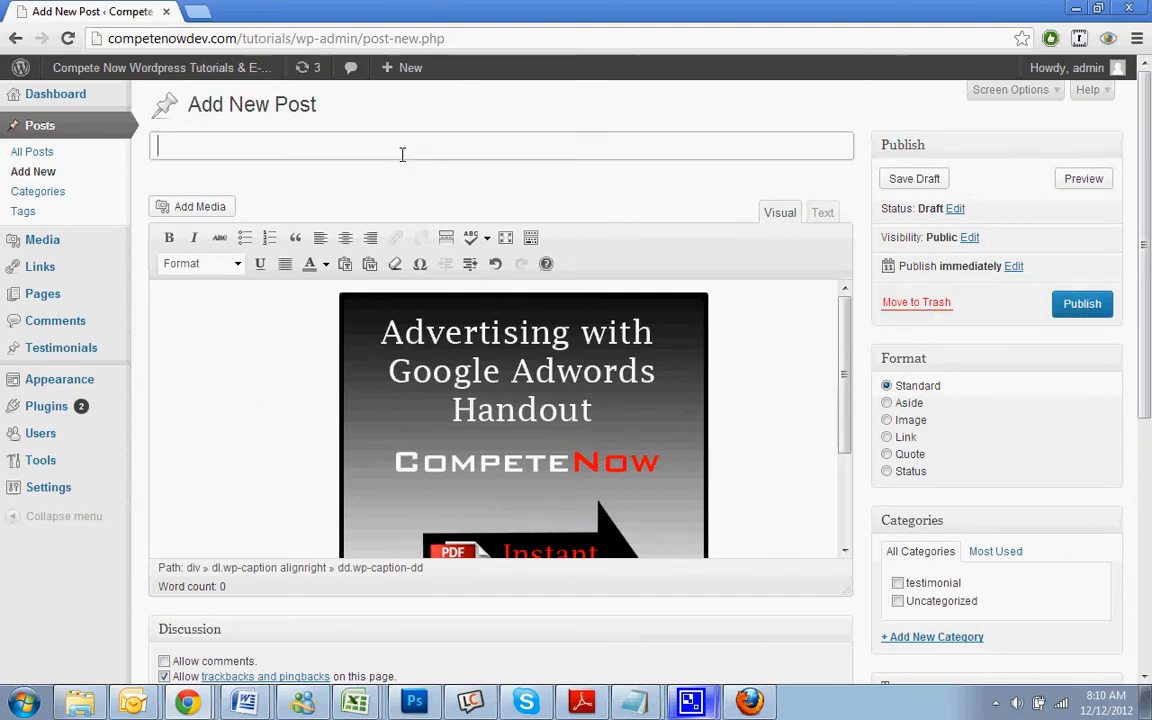
{"action": "type", "text": "new post"}
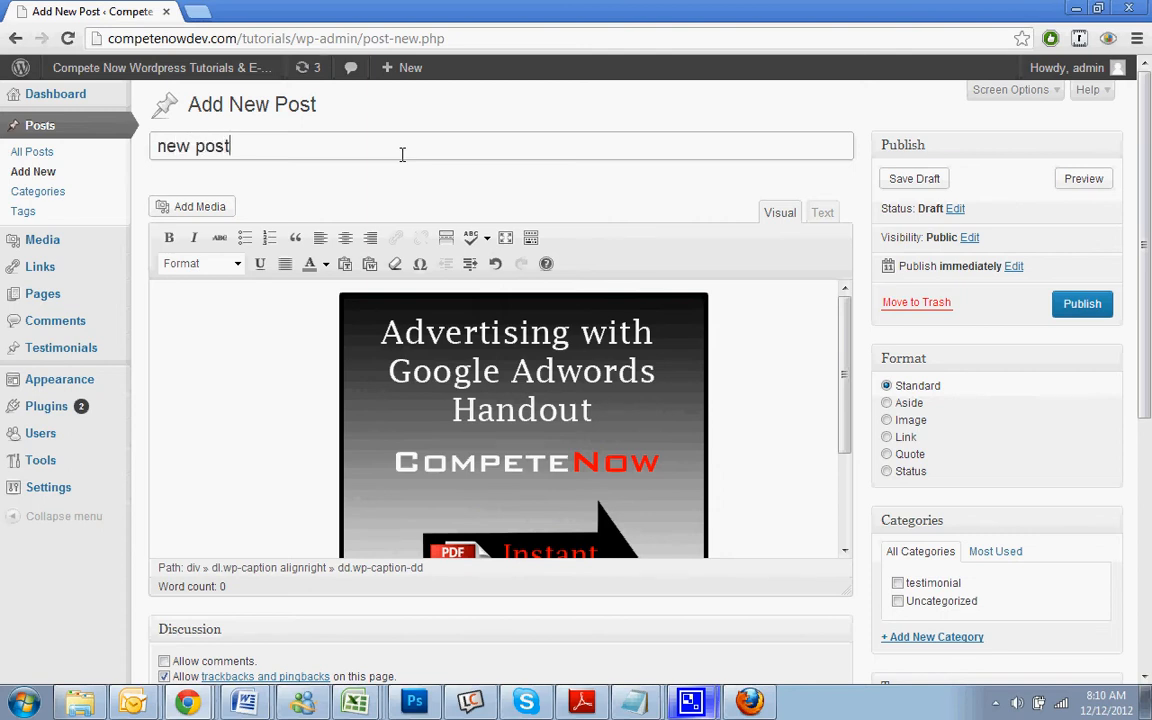
{"action": "left_click", "coordinate": [1080, 313]}
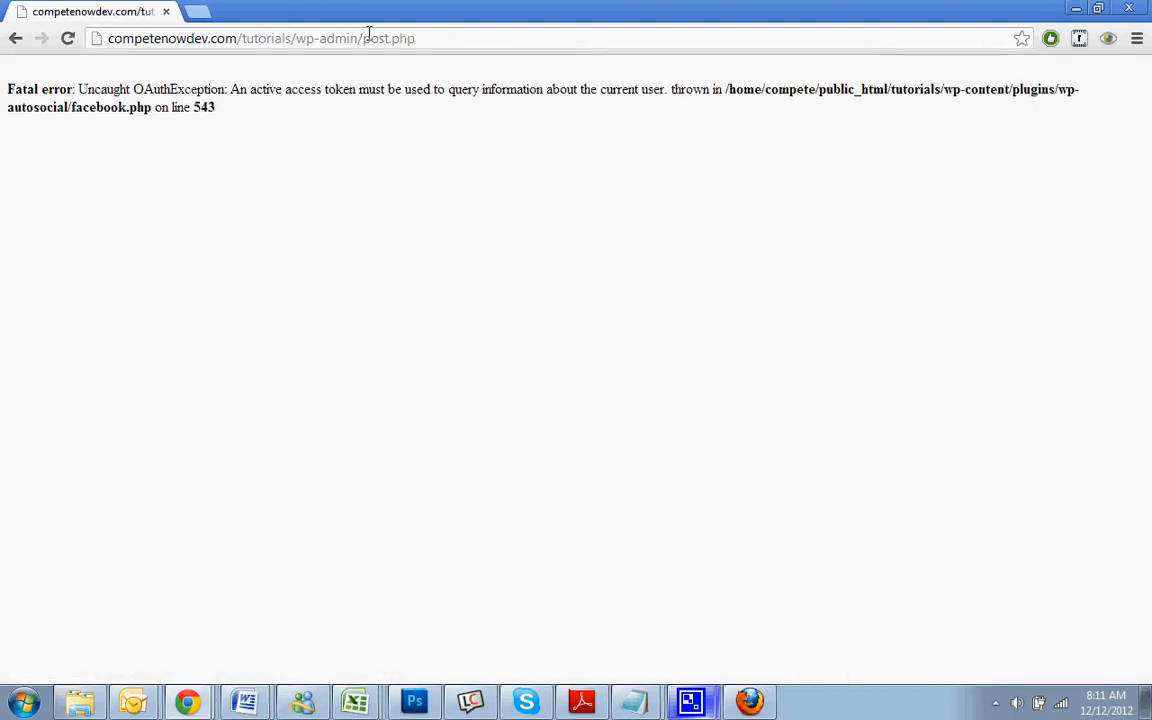
Go to the list of all posts and open "new post" for editing.
{"action": "left_click", "coordinate": [240, 36]}
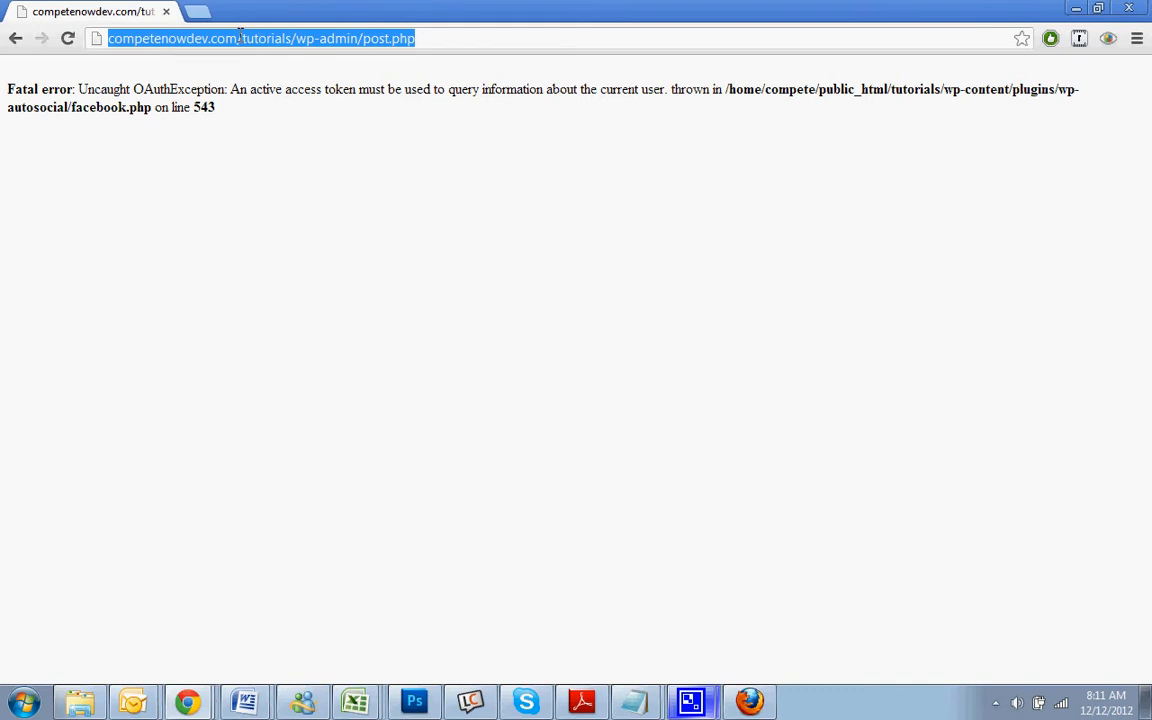
{"action": "key", "text": "Return"}
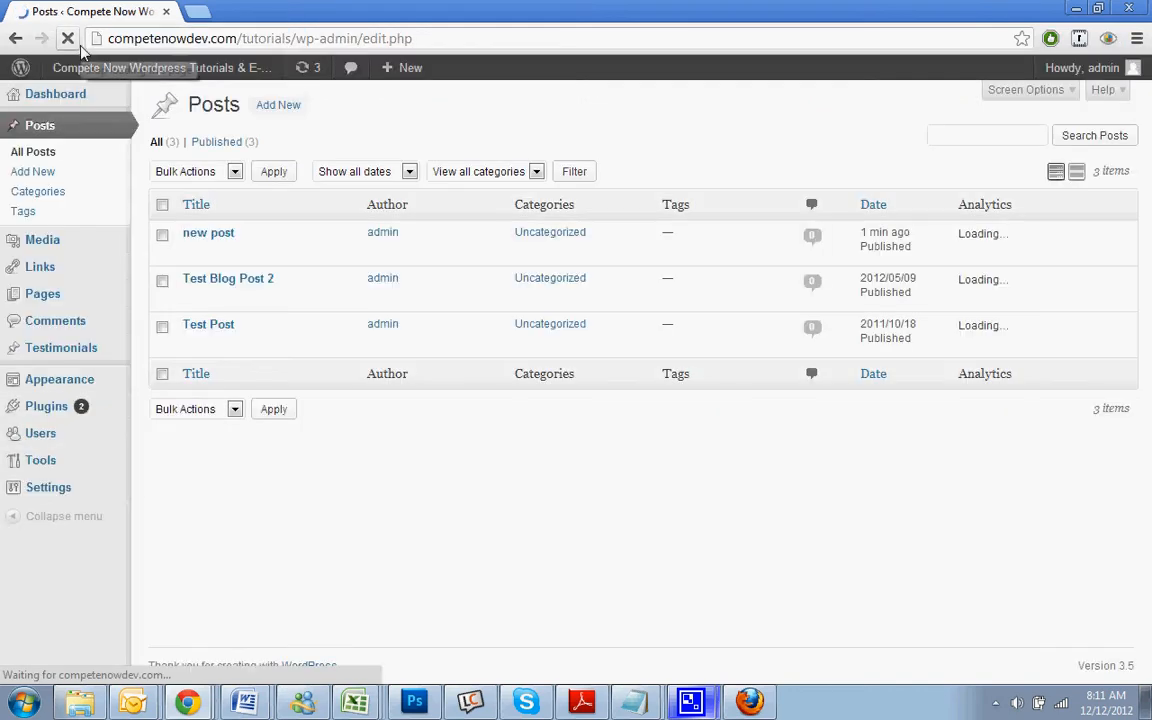
{"action": "left_click", "coordinate": [190, 250]}
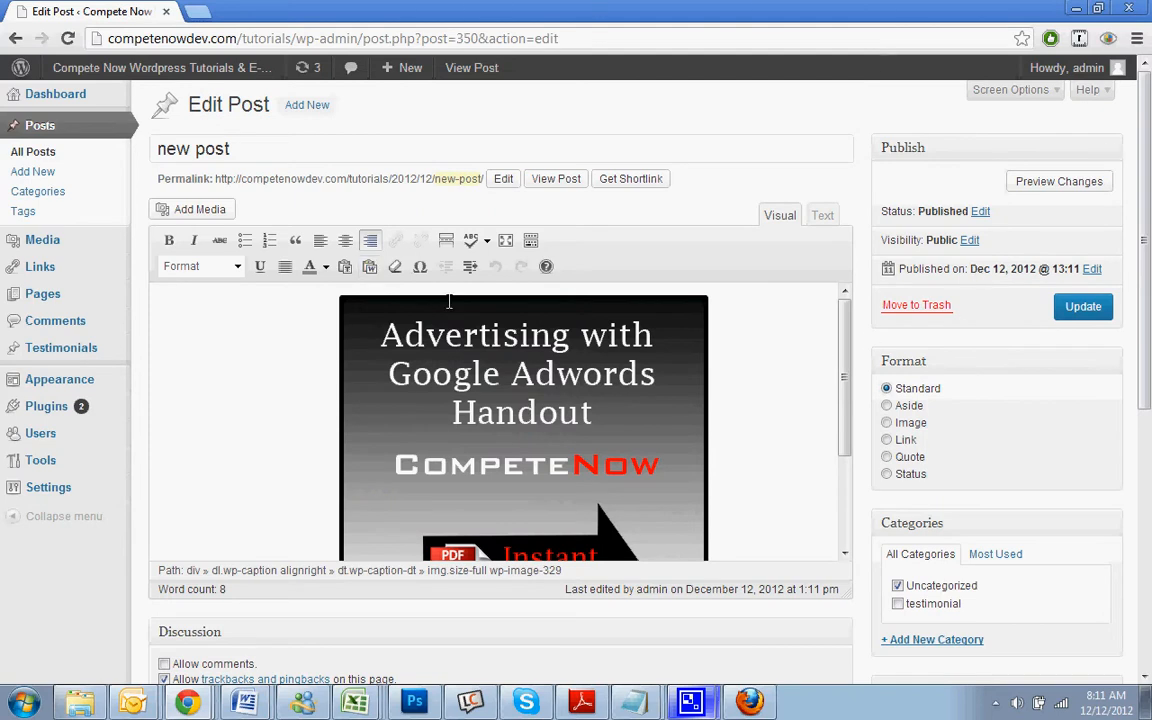
Preview the published post, check the inserted image and its caption, and return to the post editor.
{"action": "left_click", "coordinate": [1053, 190]}
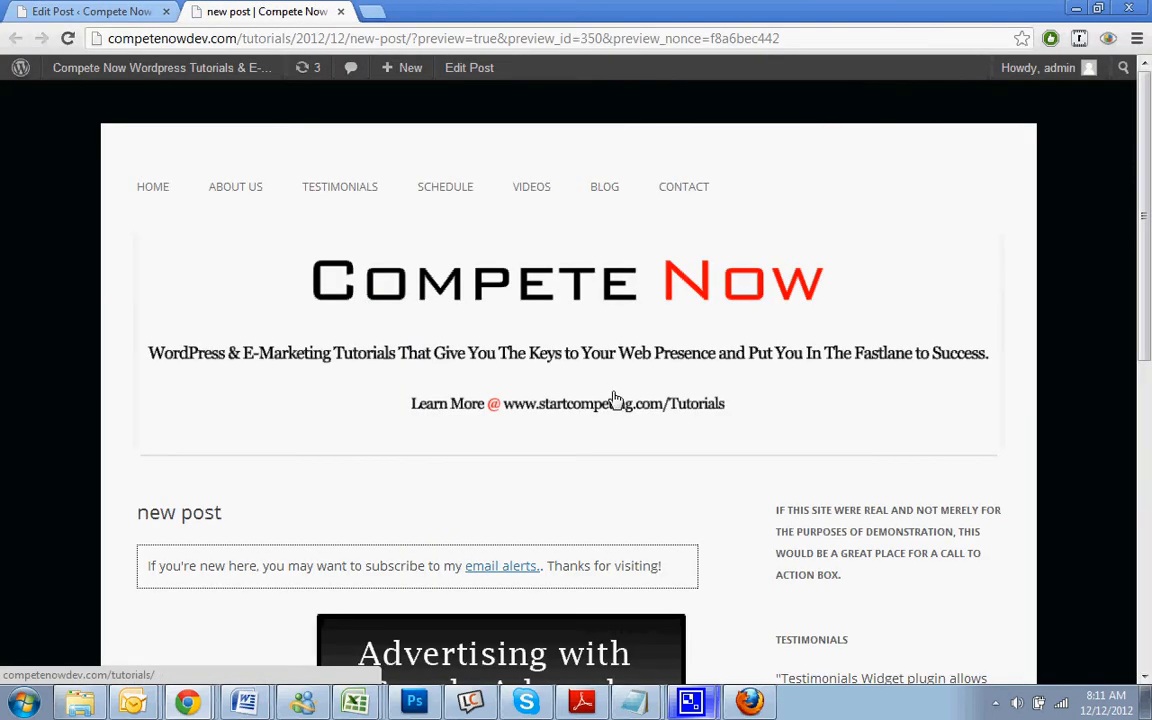
{"action": "scroll", "coordinate": [615, 400], "scroll_direction": "down", "scroll_amount": 2}
{"action": "scroll", "coordinate": [581, 430], "scroll_direction": "down", "scroll_amount": 3}
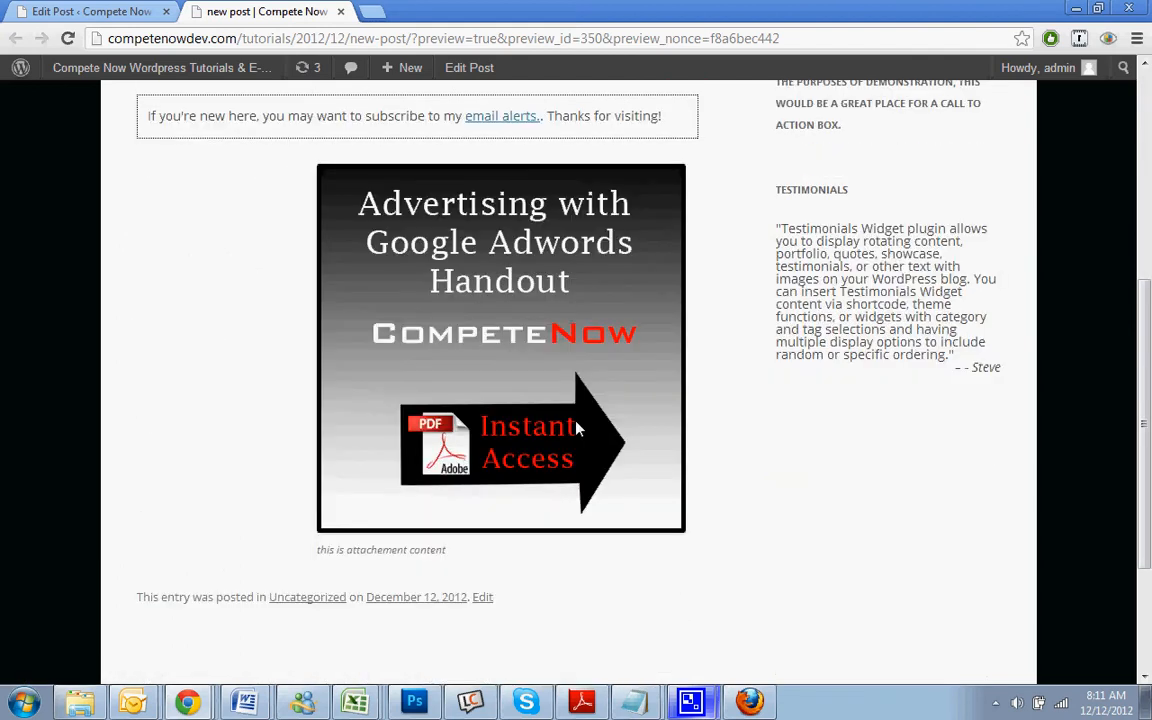
{"action": "left_click_drag", "start_coordinate": [447, 551], "coordinate": [329, 552]}
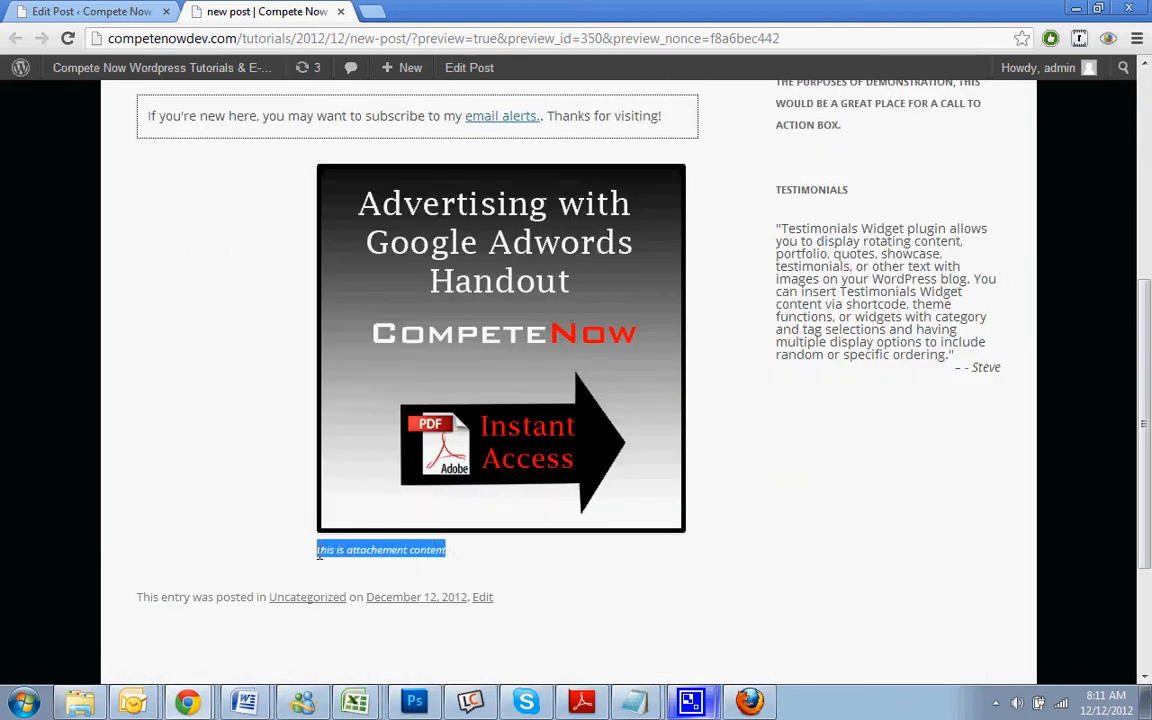
{"action": "left_click", "coordinate": [458, 550]}
{"action": "scroll", "coordinate": [458, 550], "scroll_direction": "up", "scroll_amount": 2}
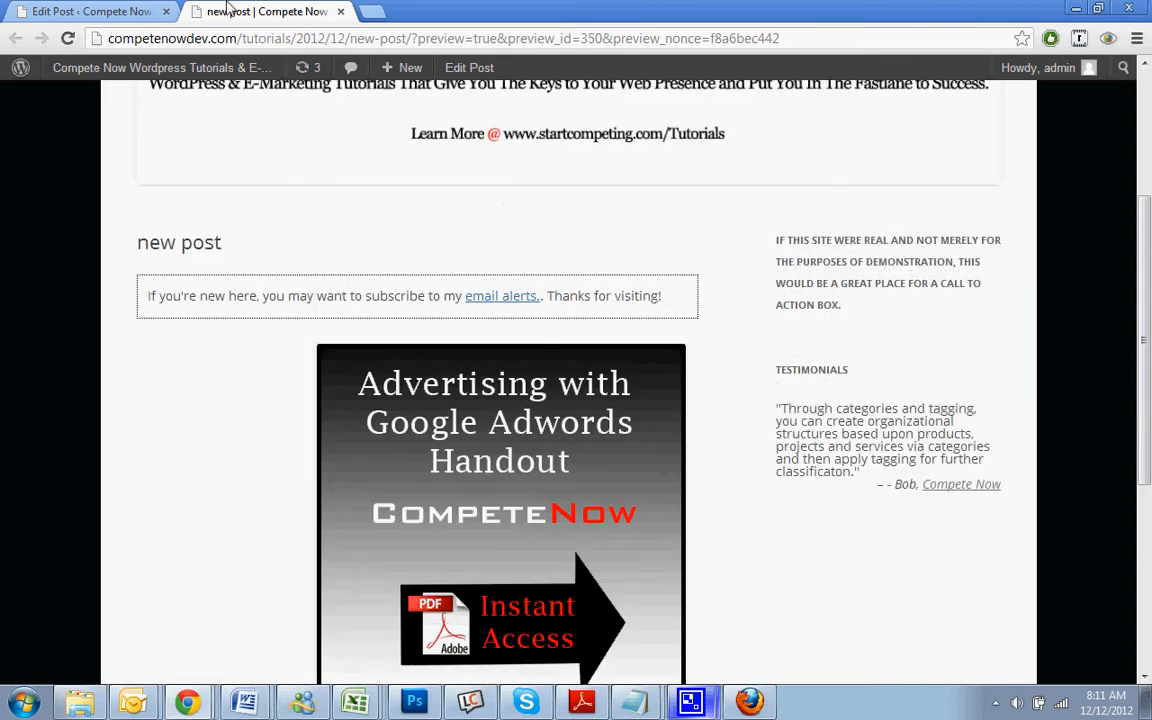
{"action": "left_click", "coordinate": [169, 5]}
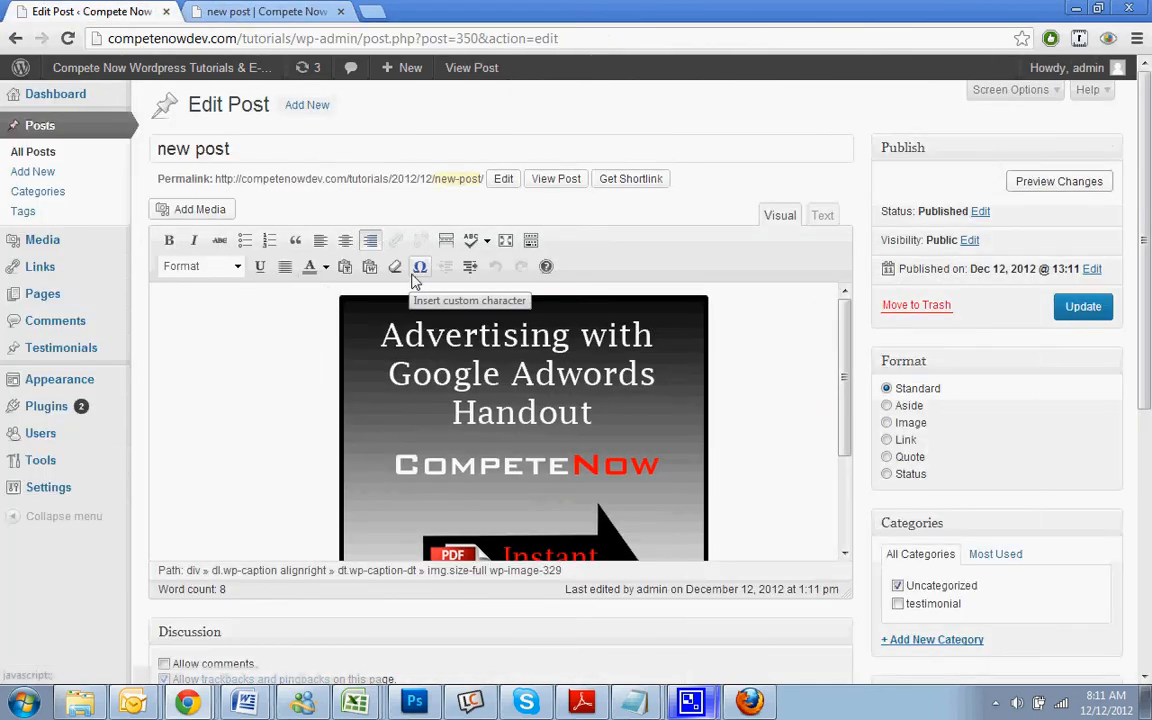
{"action": "scroll", "coordinate": [324, 470], "scroll_direction": "down", "scroll_amount": 4}
{"action": "scroll", "coordinate": [288, 500], "scroll_direction": "up", "scroll_amount": 4}
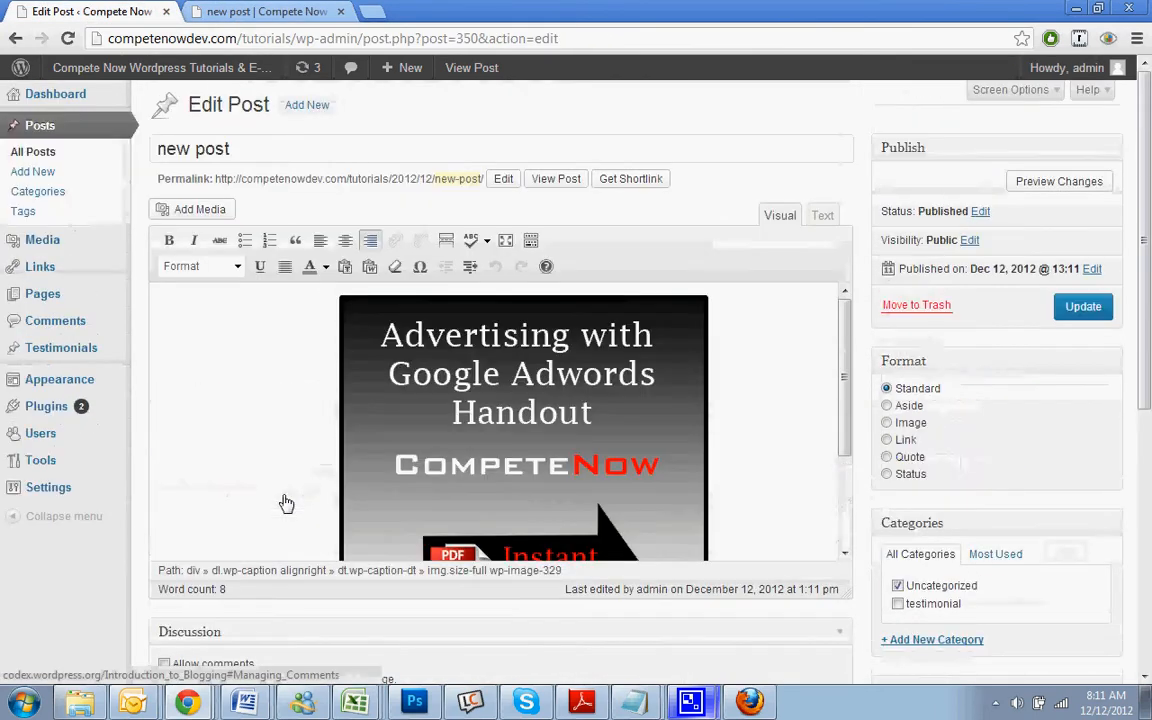
Open the About Us page for editing and delete the testimonials widget shortcode from its content.
{"action": "key", "text": "alt+Left"}
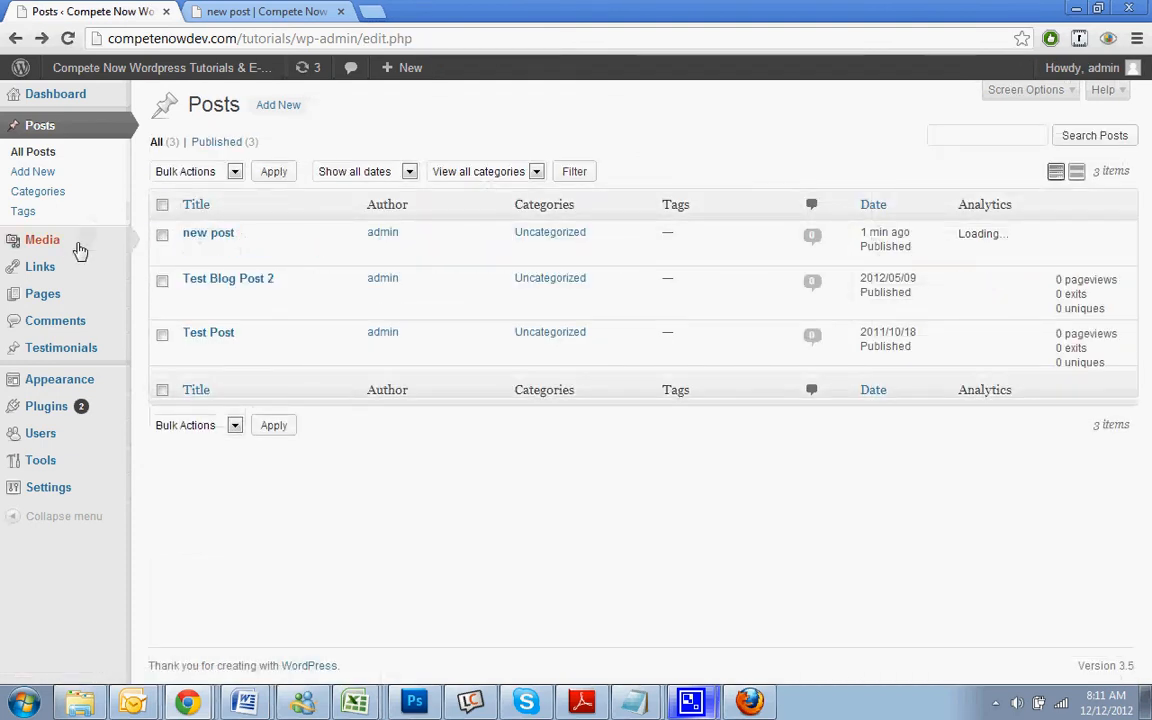
{"action": "left_click", "coordinate": [47, 293]}
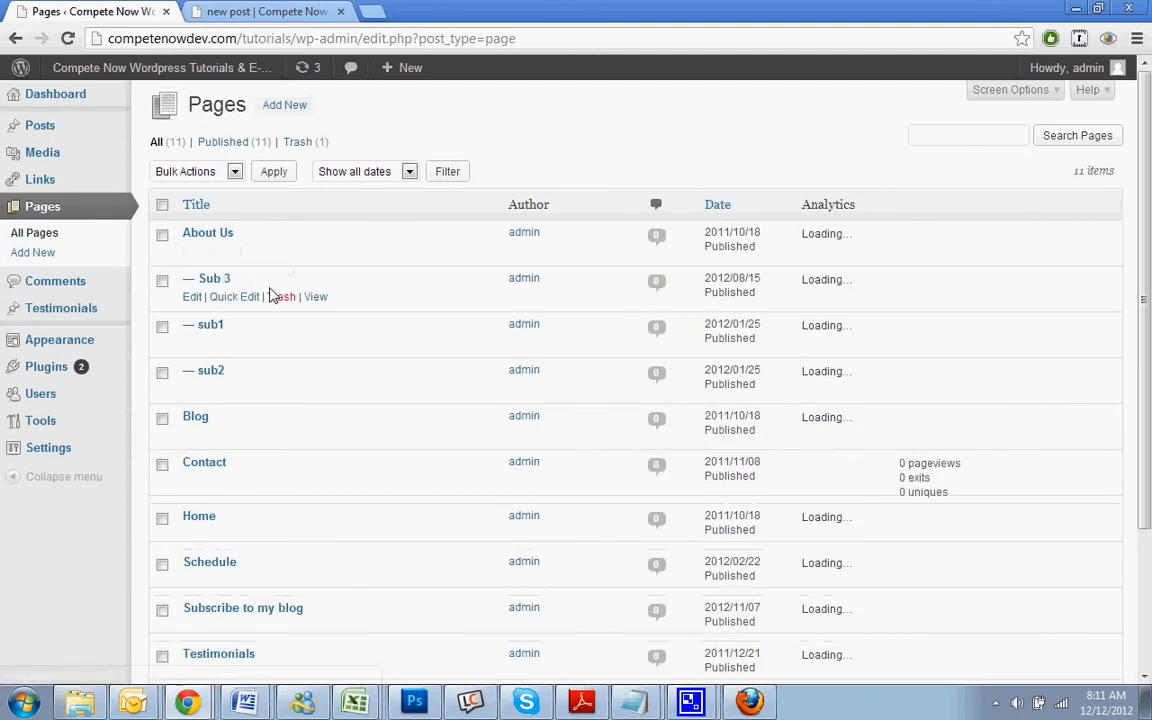
{"action": "left_click", "coordinate": [192, 253]}
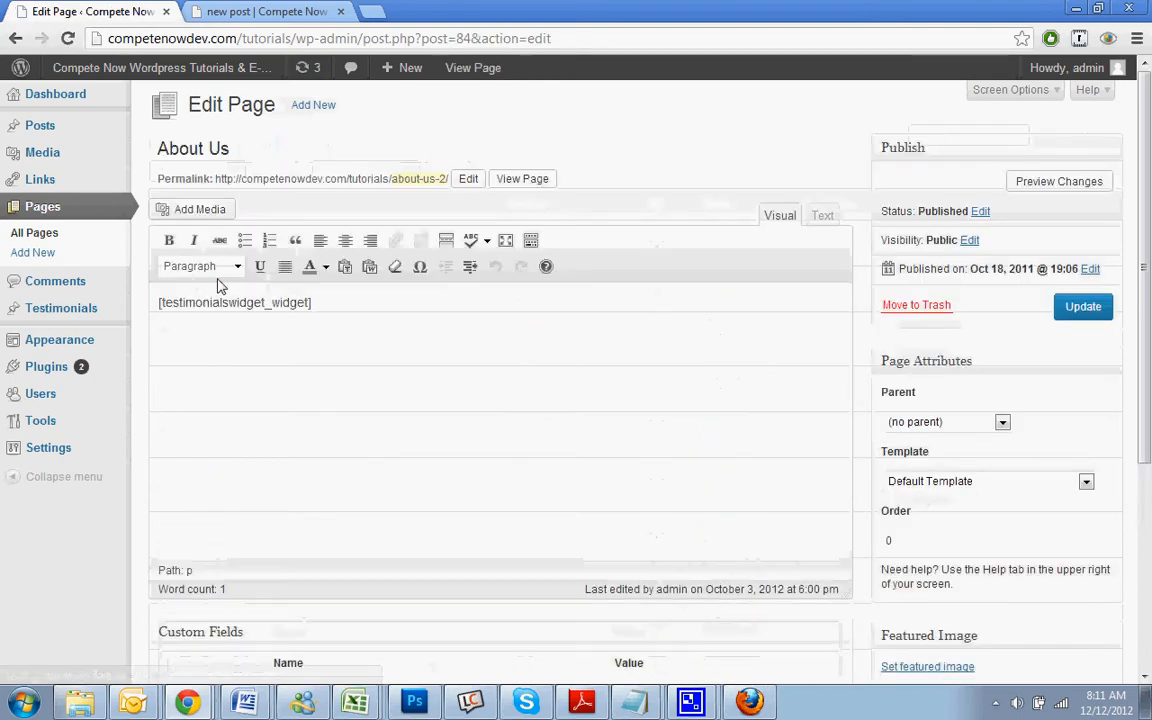
{"action": "key", "text": "ctrl+a"}
{"action": "mouse_move", "coordinate": [5, 138]}
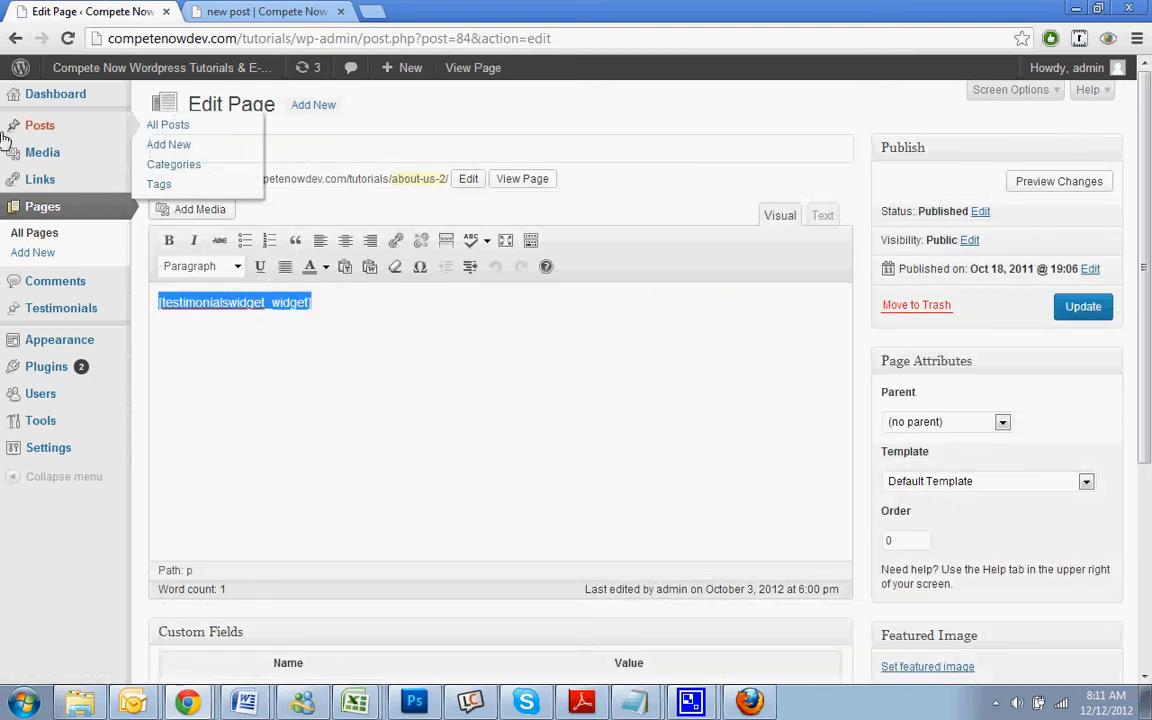
{"action": "key", "text": "BackSpace"}
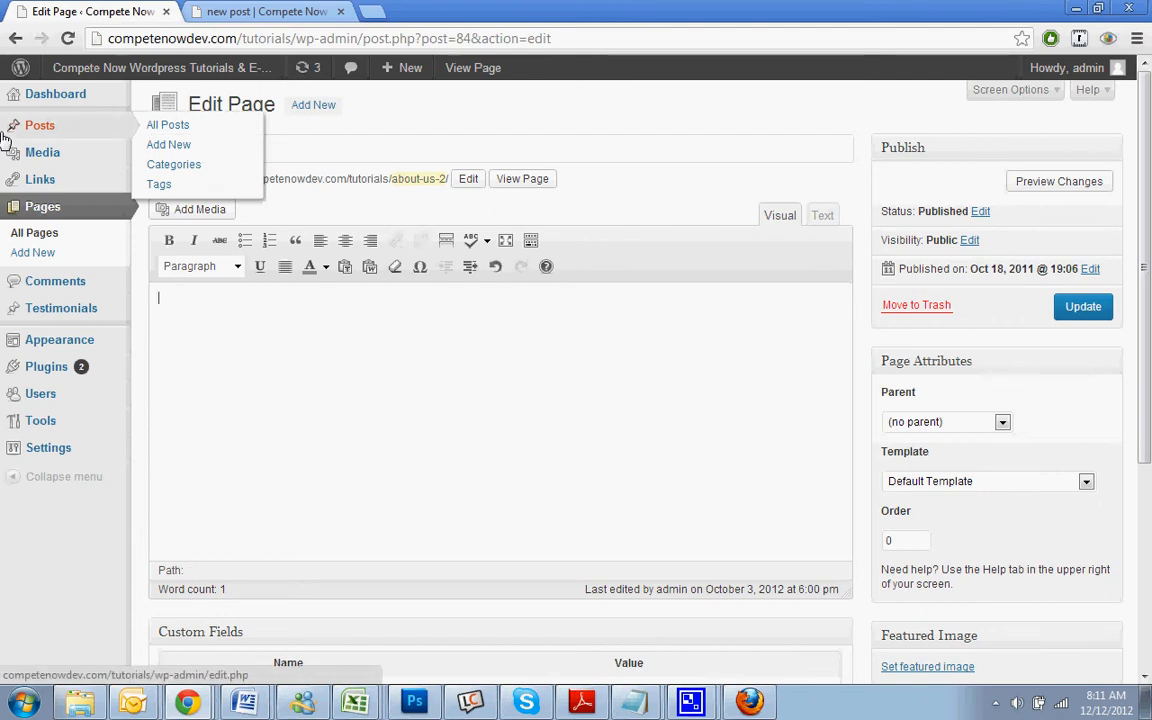
Open the youtube.com home page in a new browser tab.
{"action": "left_click", "coordinate": [374, 10]}
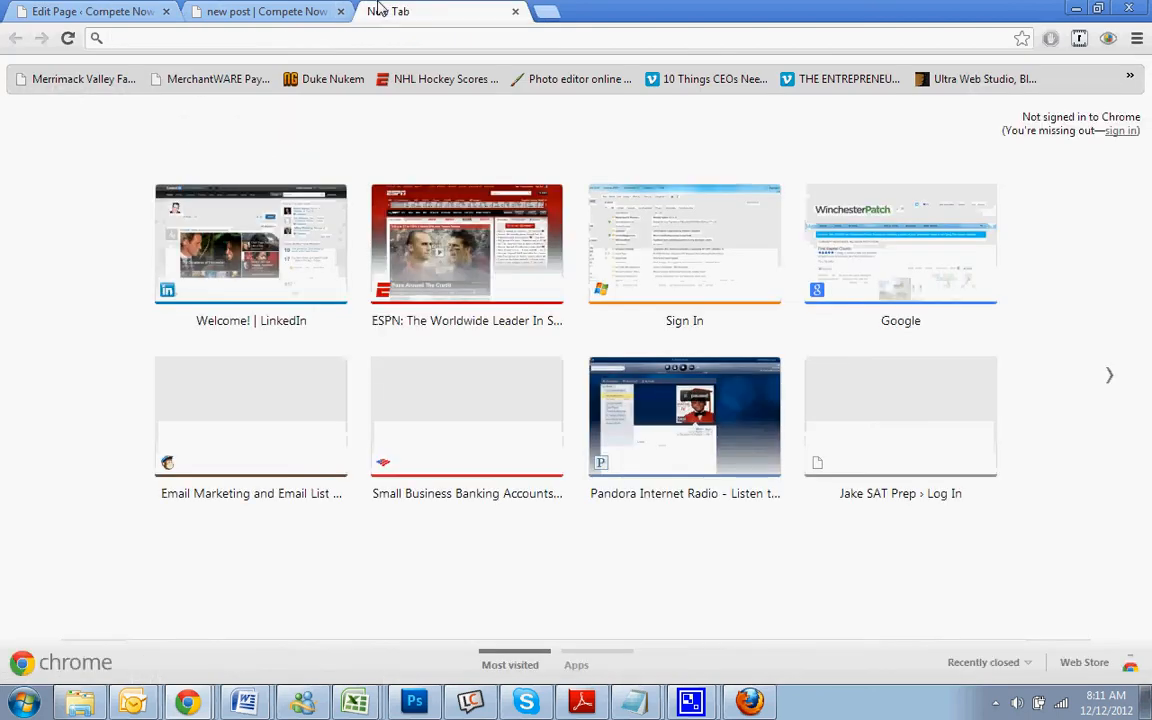
{"action": "type", "text": "youtube"}
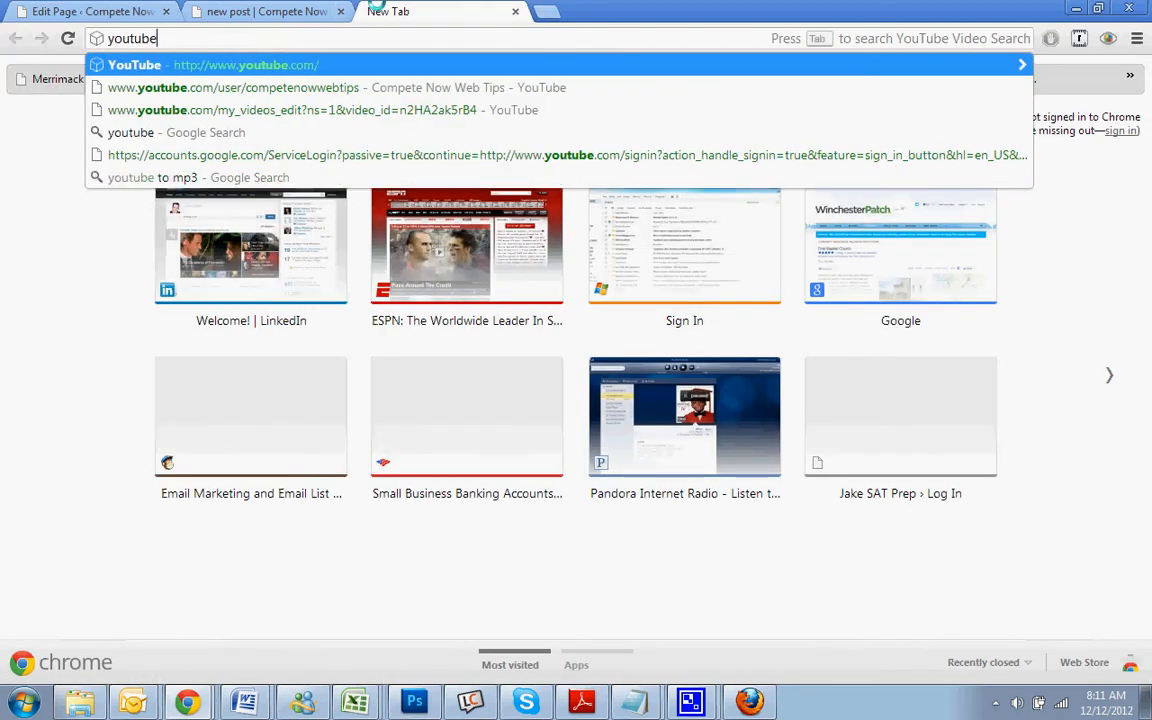
{"action": "type", "text": "."}
{"action": "key", "text": "BackSpace"}
{"action": "key", "text": "BackSpace"}
{"action": "type", "text": "."}
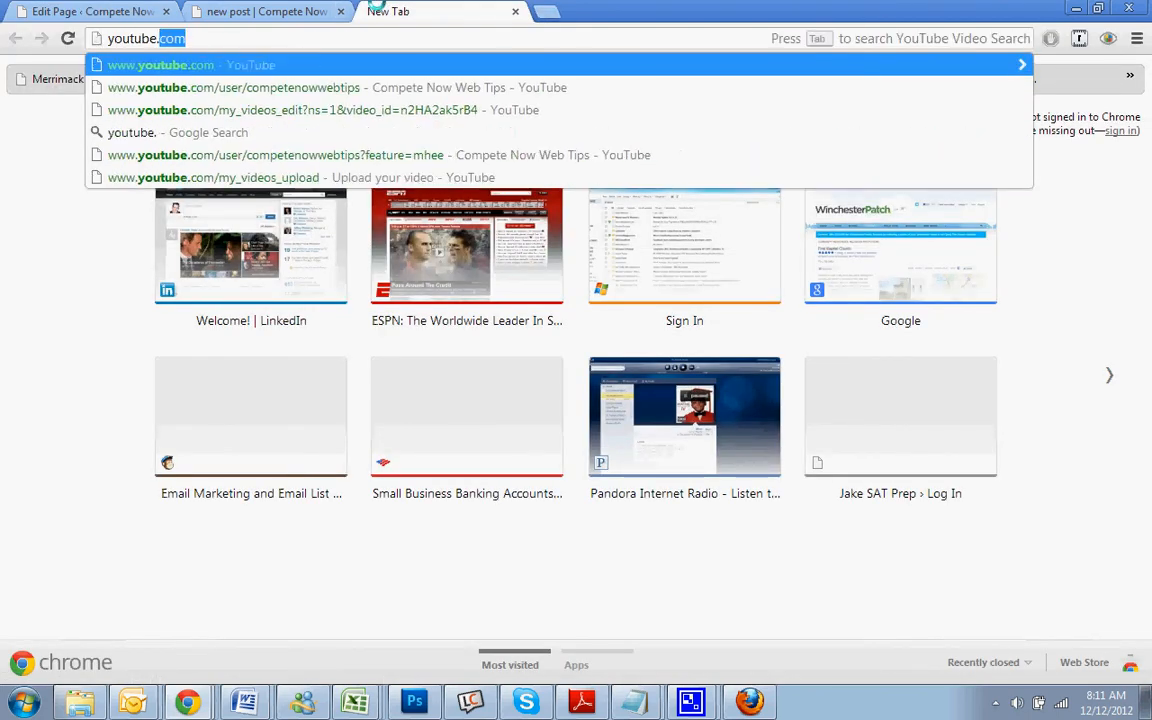
{"action": "key", "text": "Return"}
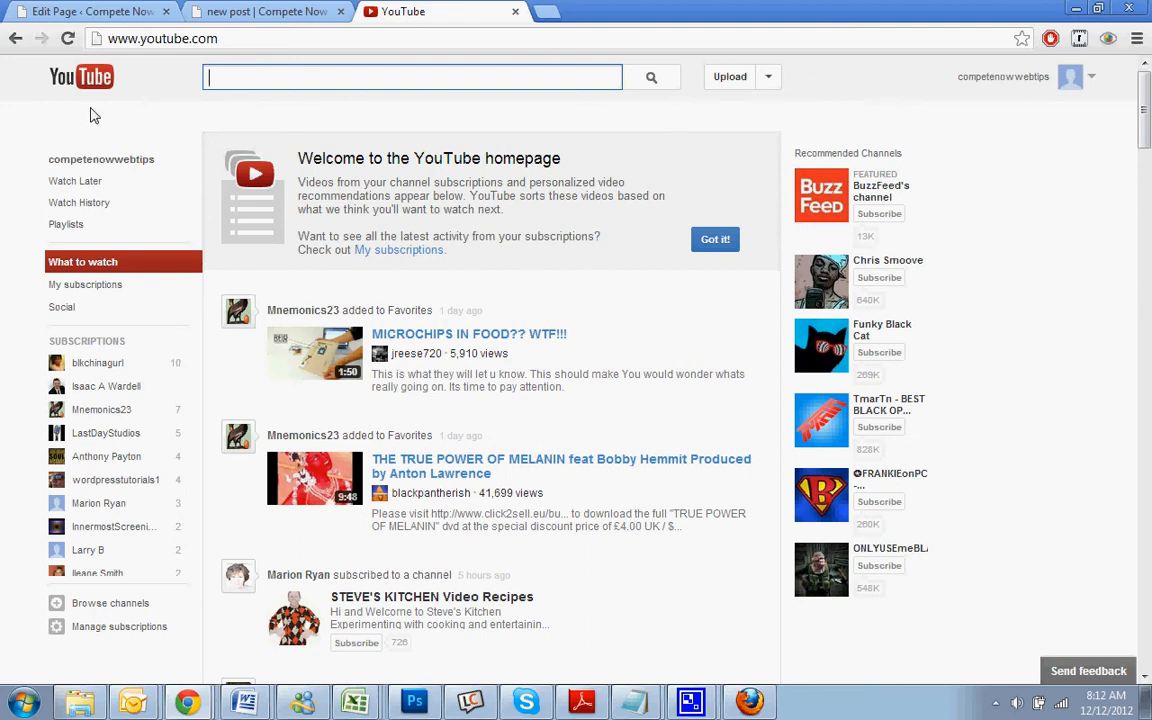
{"action": "left_click", "coordinate": [82, 78]}
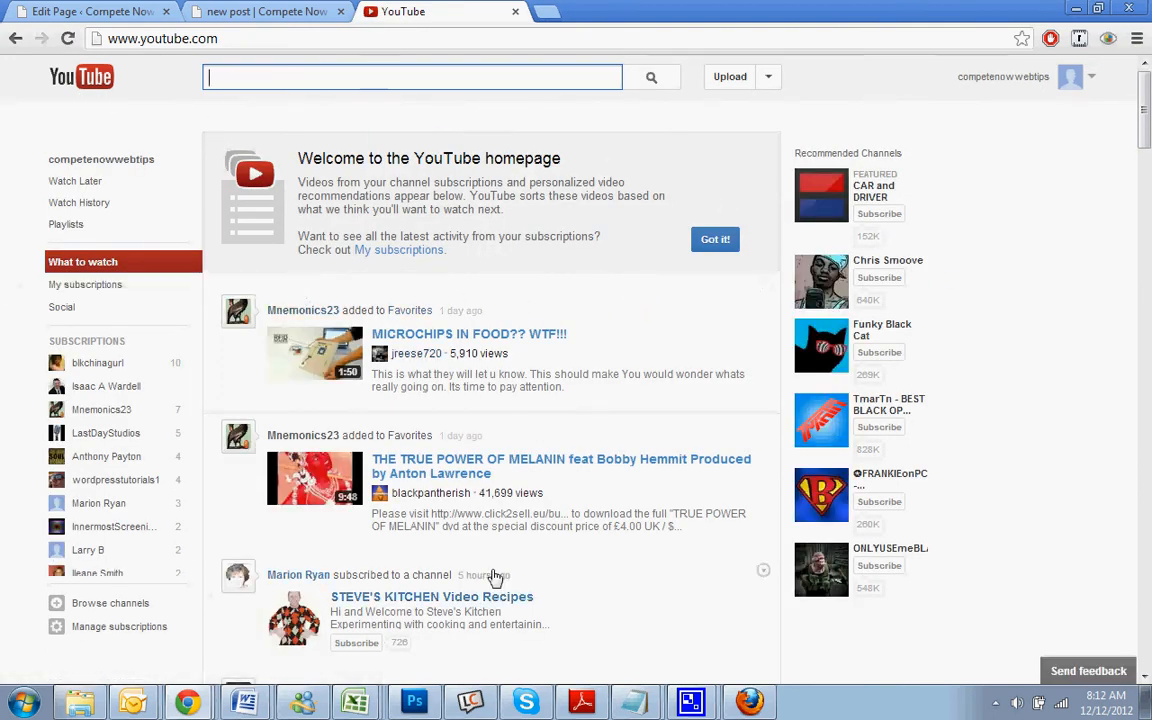
Search YouTube for "wordpress" and open the video "WordPress.com - Step-by-Step Tutorial on How to Blog".
{"action": "left_click", "coordinate": [532, 75]}
{"action": "type", "text": "wordpress"}
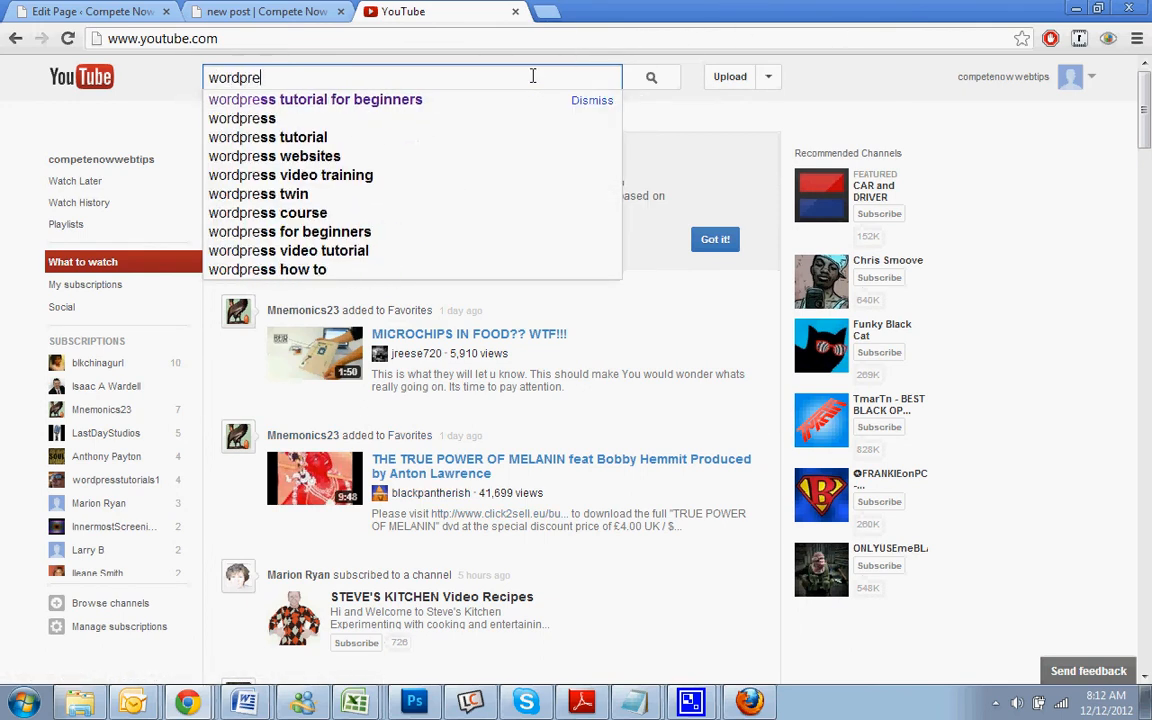
{"action": "key", "text": "Return"}
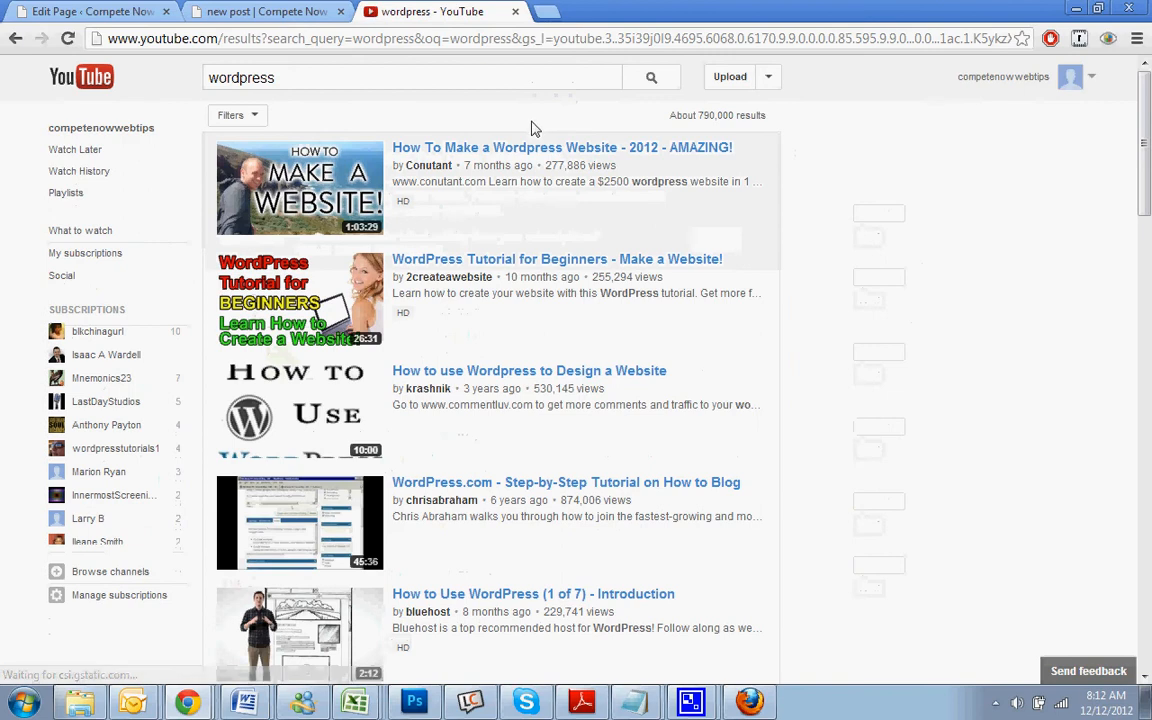
{"action": "left_click", "coordinate": [268, 520]}
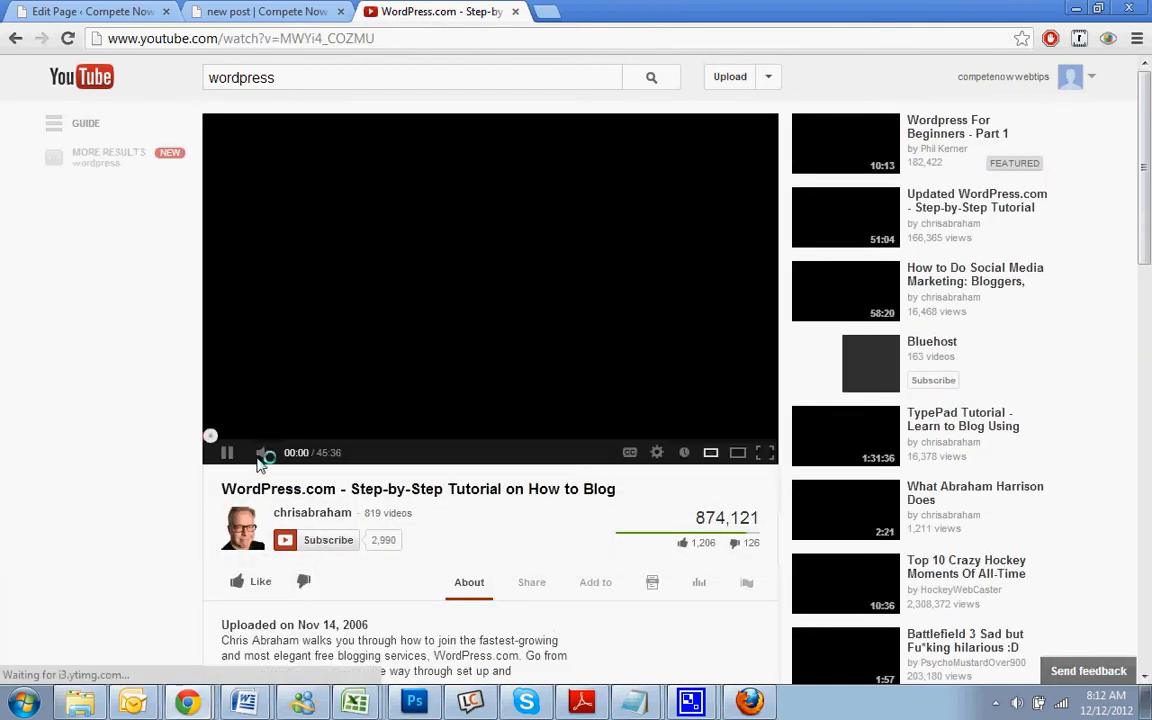
Copy the video's short share link and switch back to the About Us page editor.
{"action": "scroll", "coordinate": [744, 537], "scroll_direction": "down", "scroll_amount": 1}
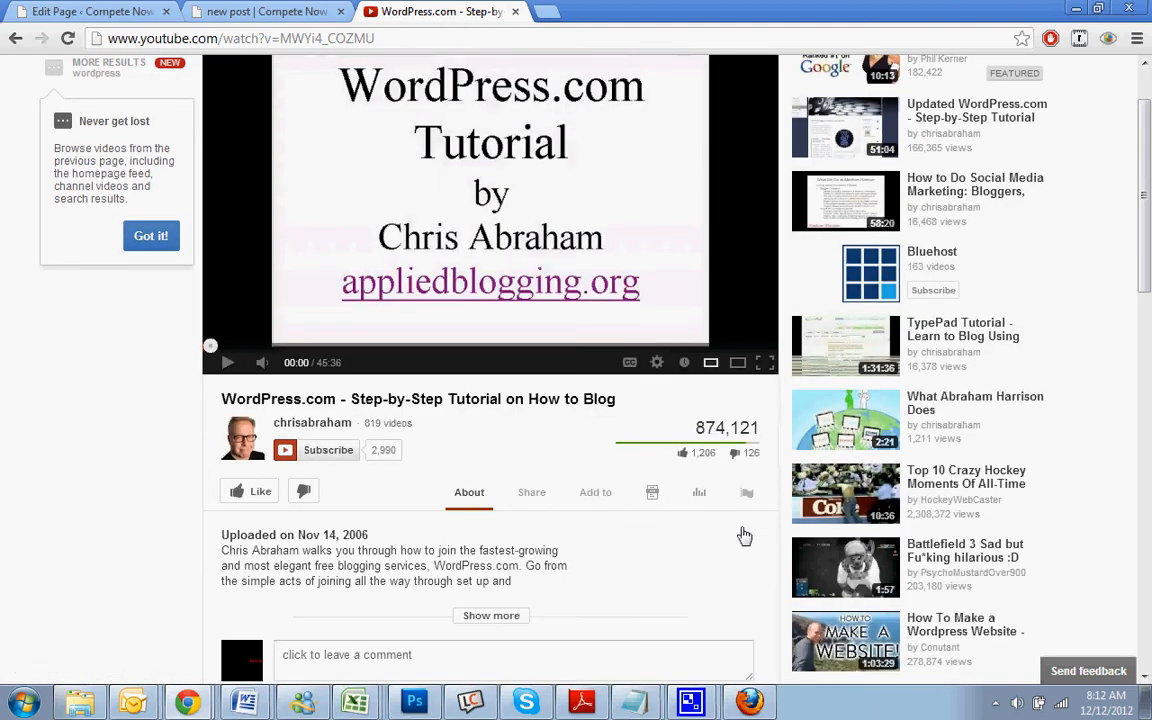
{"action": "scroll", "coordinate": [744, 537], "scroll_direction": "down", "scroll_amount": 1}
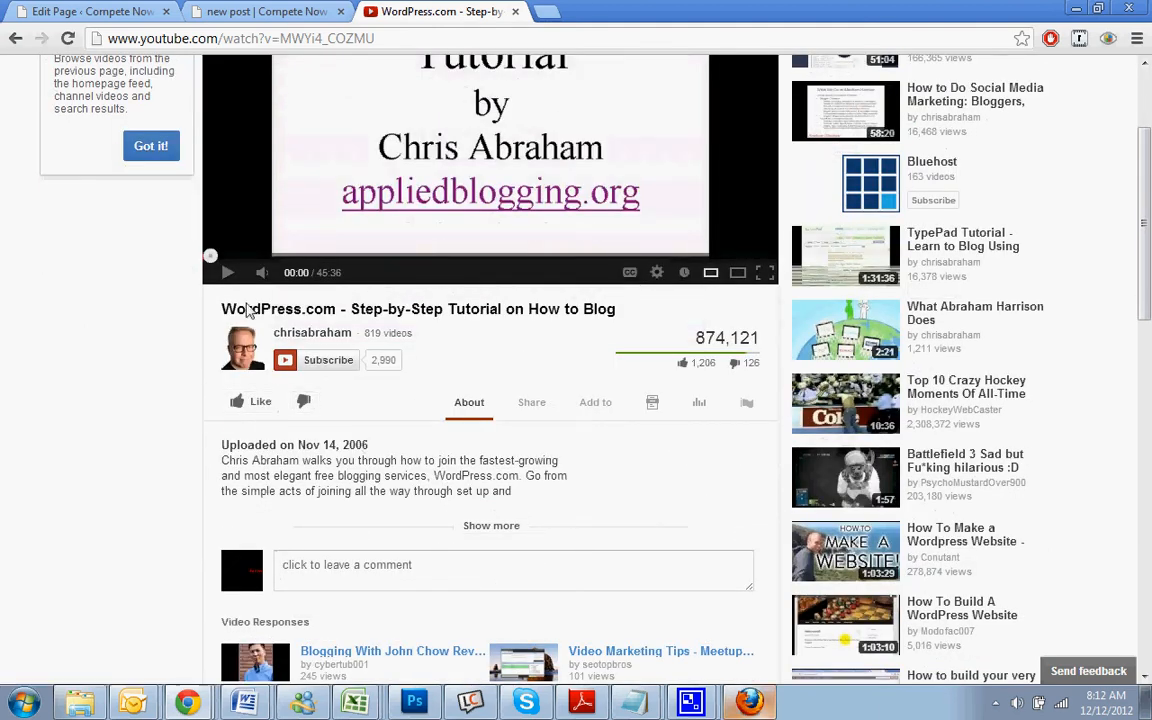
{"action": "left_click", "coordinate": [530, 403]}
{"action": "key", "text": "ctrl+c"}
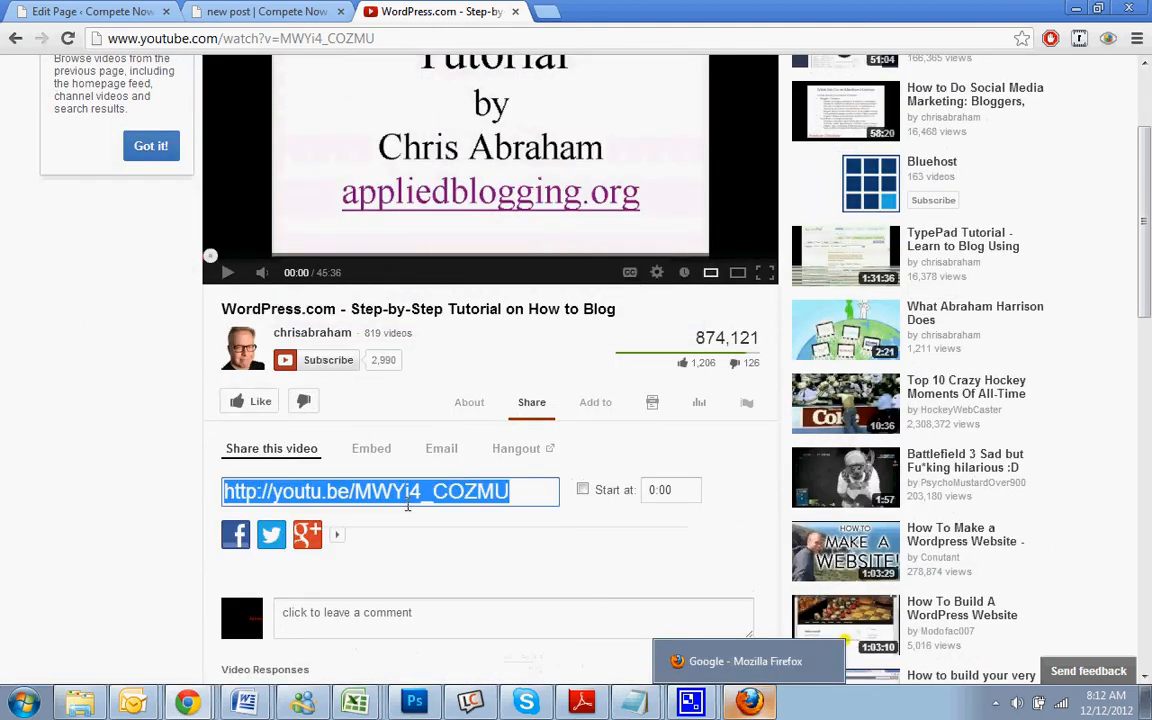
{"action": "left_click", "coordinate": [257, 11]}
{"action": "left_click", "coordinate": [92, 11]}
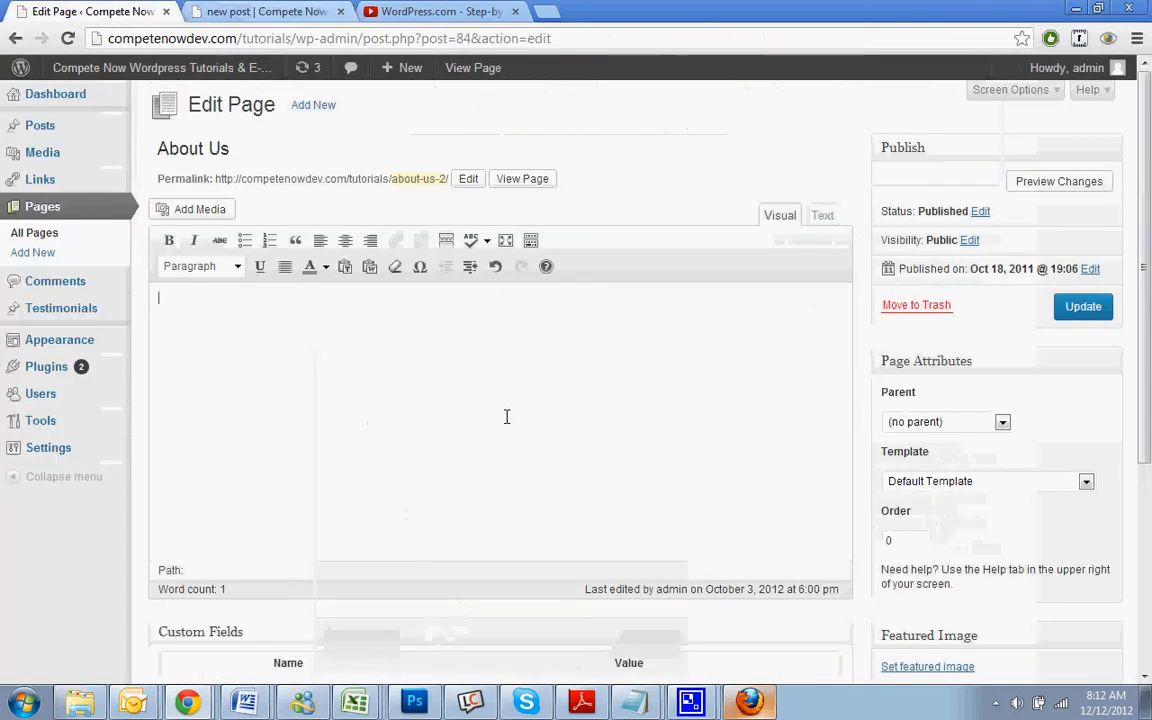
{"action": "key", "text": "ctrl+v"}
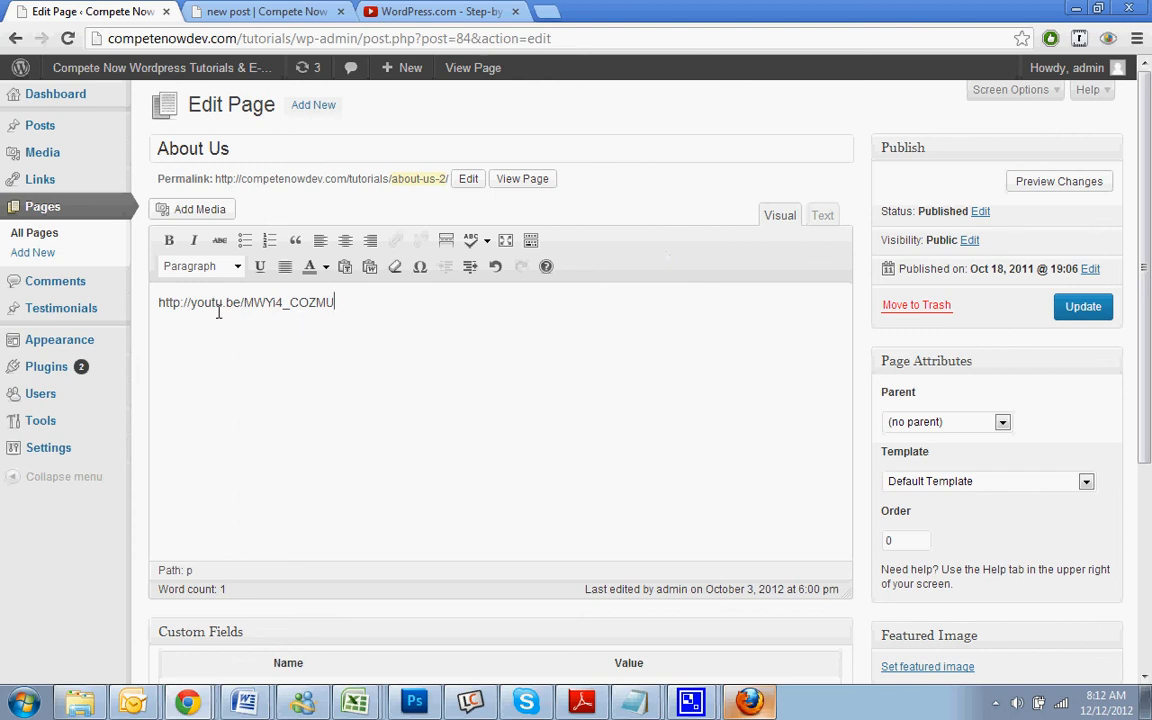
{"action": "left_click", "coordinate": [1078, 309]}
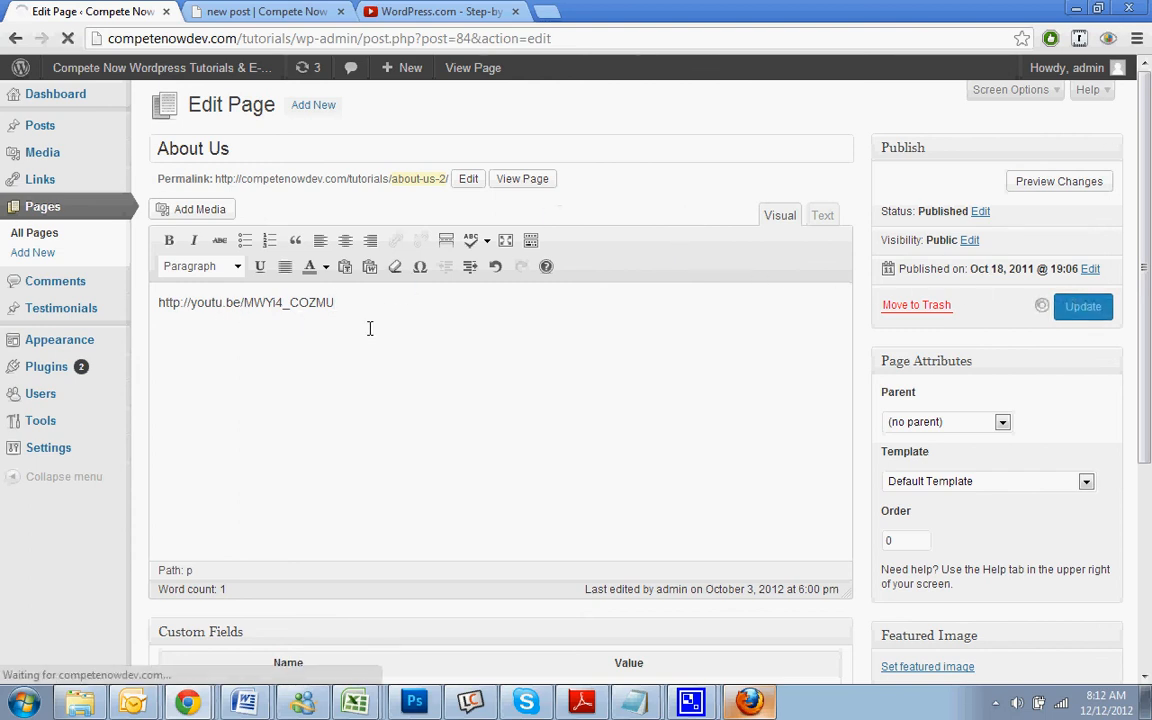
{"action": "left_click", "coordinate": [343, 12]}
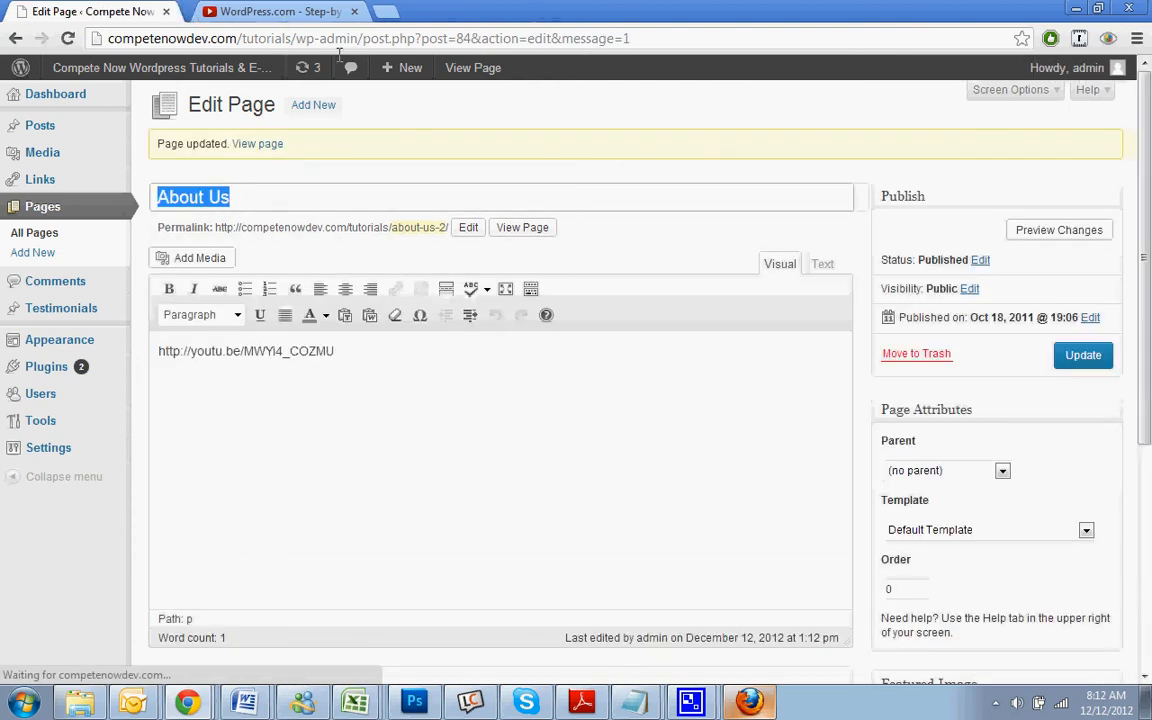
View the published About Us page and check the embedded YouTube video.
{"action": "left_click", "coordinate": [518, 228]}
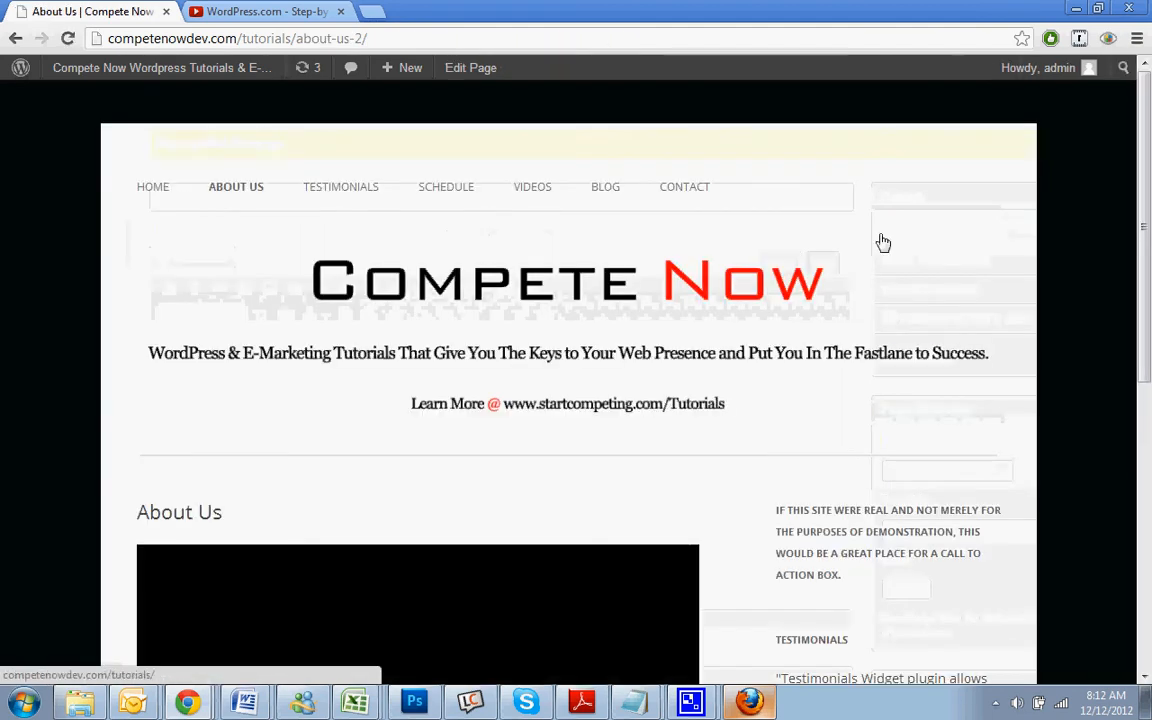
{"action": "scroll", "coordinate": [815, 357], "scroll_direction": "down", "scroll_amount": 3}
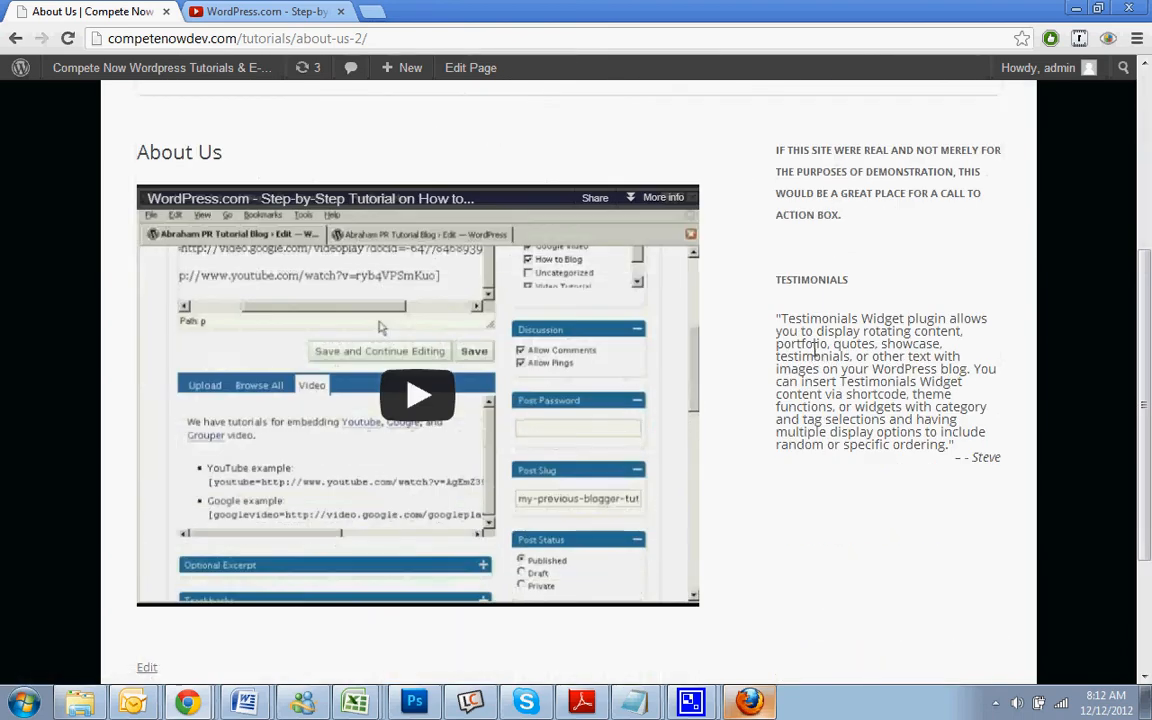
{"action": "scroll", "coordinate": [815, 345], "scroll_direction": "up", "scroll_amount": 3}
{"action": "mouse_move", "coordinate": [388, 70]}
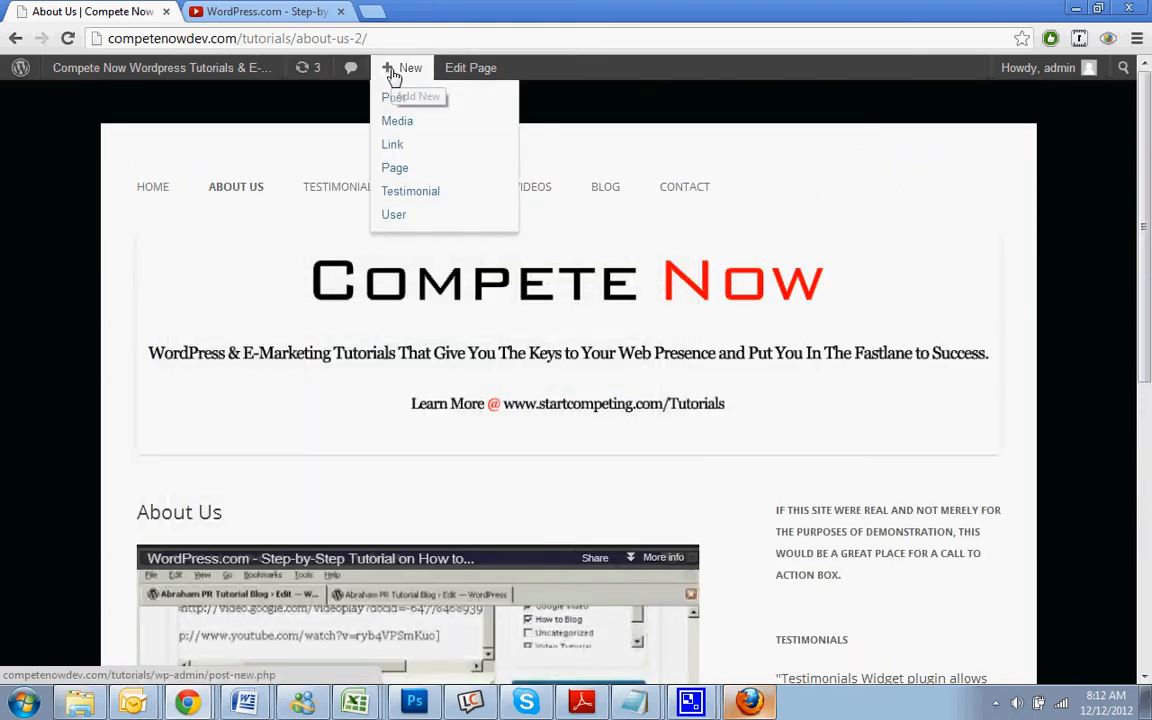
Reopen the About Us page for editing and compare its content in the Visual and Text editor modes.
{"action": "left_click", "coordinate": [499, 70]}
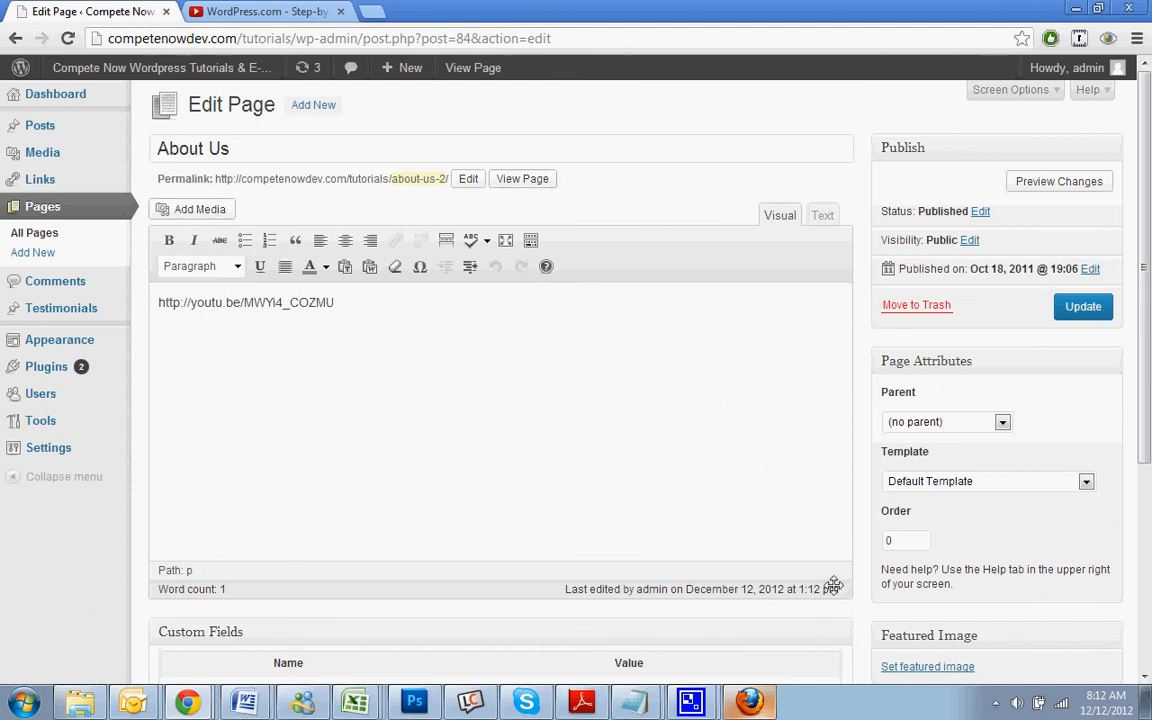
{"action": "scroll", "coordinate": [820, 336], "scroll_direction": "down", "scroll_amount": 2}
{"action": "scroll", "coordinate": [820, 336], "scroll_direction": "up", "scroll_amount": 2}
{"action": "left_click", "coordinate": [821, 218]}
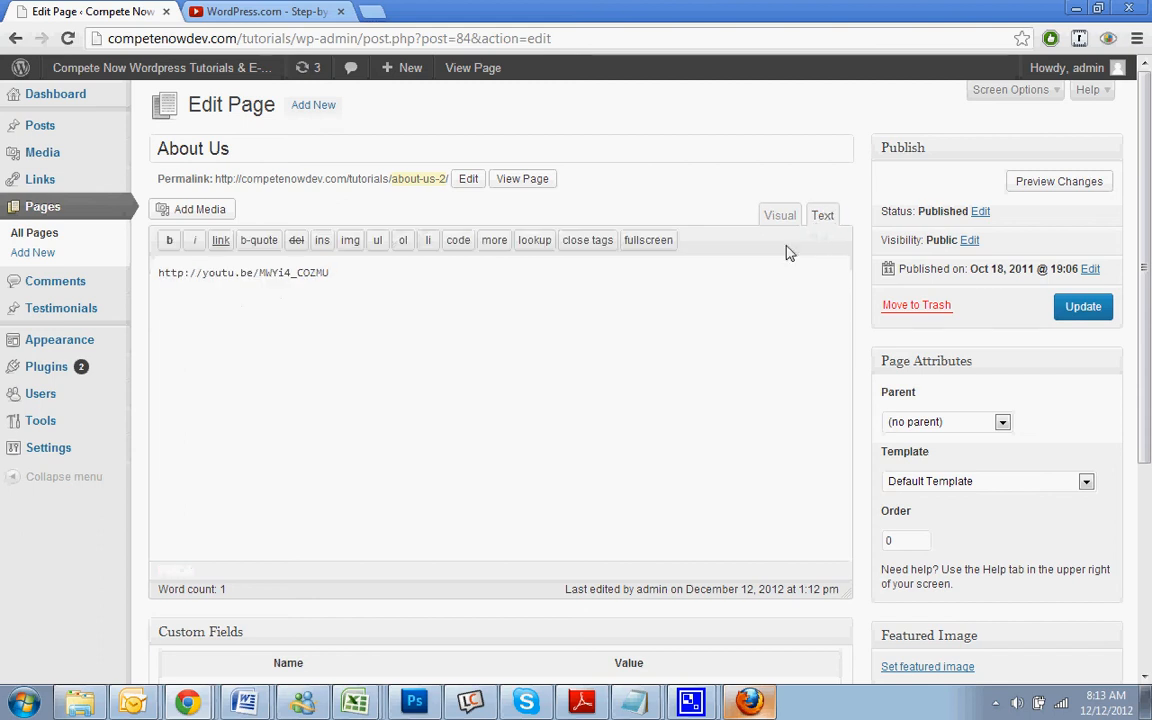
{"action": "left_click", "coordinate": [779, 216]}
{"action": "left_click", "coordinate": [822, 216]}
{"action": "left_click", "coordinate": [779, 216]}
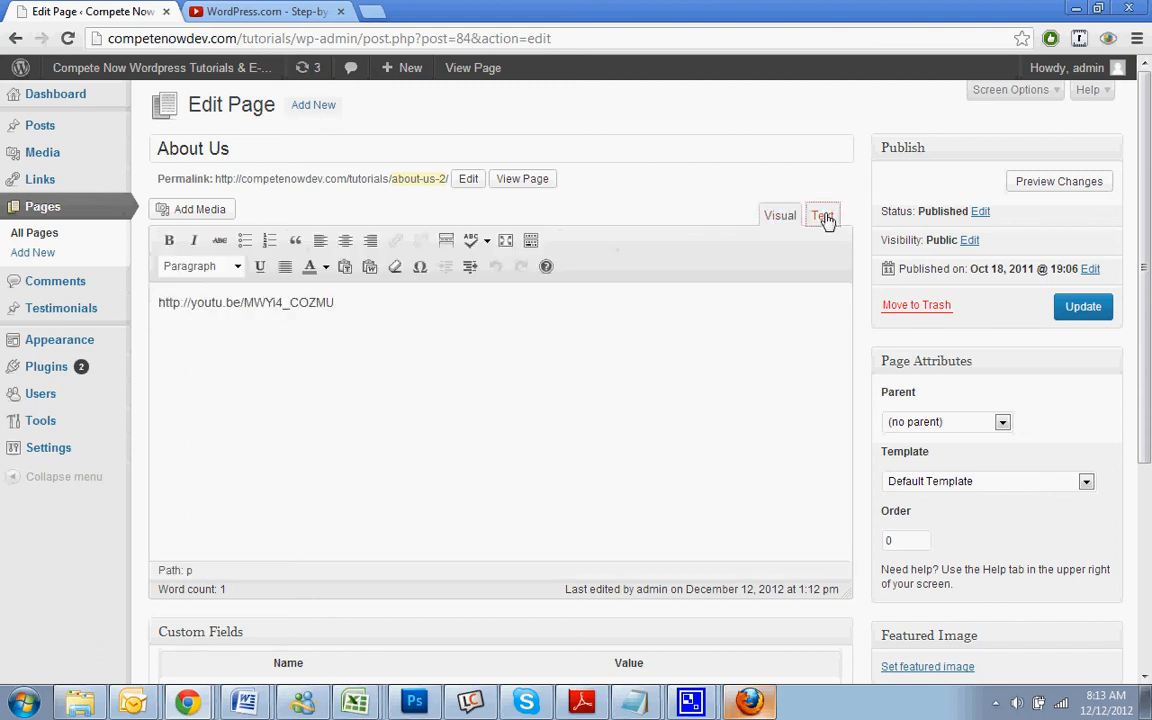
{"action": "left_click", "coordinate": [822, 216]}
Open the Widgets management page, leaving the About Us editor without saving.
{"action": "mouse_move", "coordinate": [73, 348]}
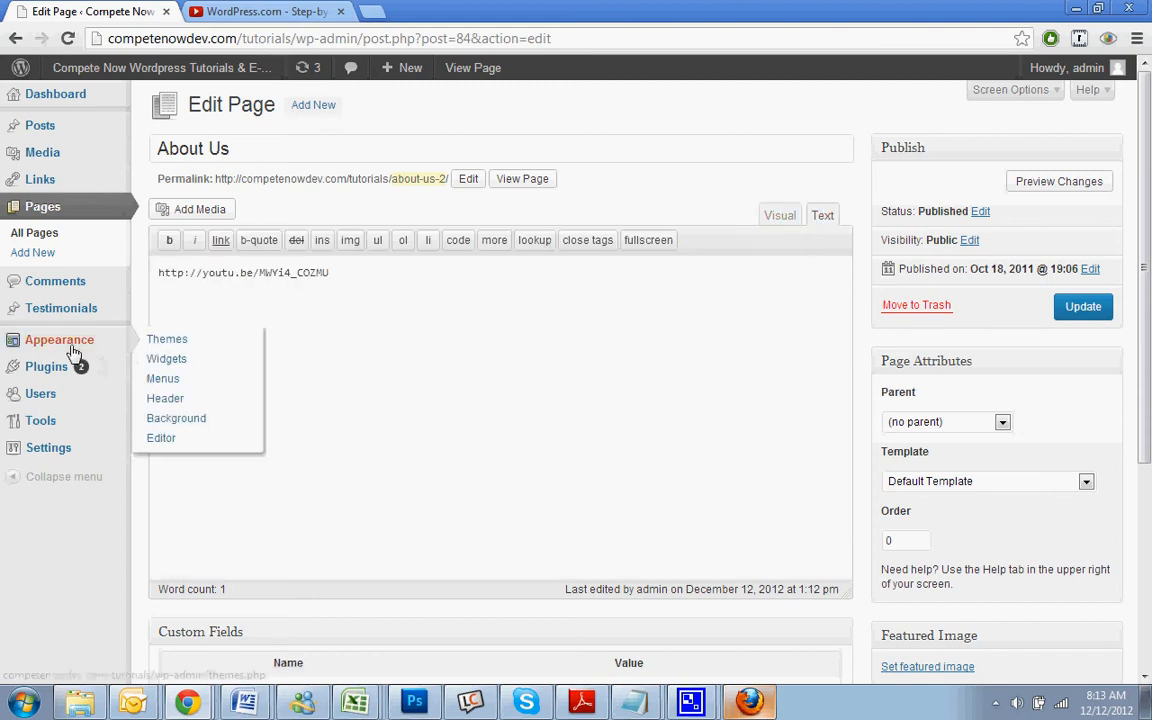
{"action": "left_click", "coordinate": [163, 359]}
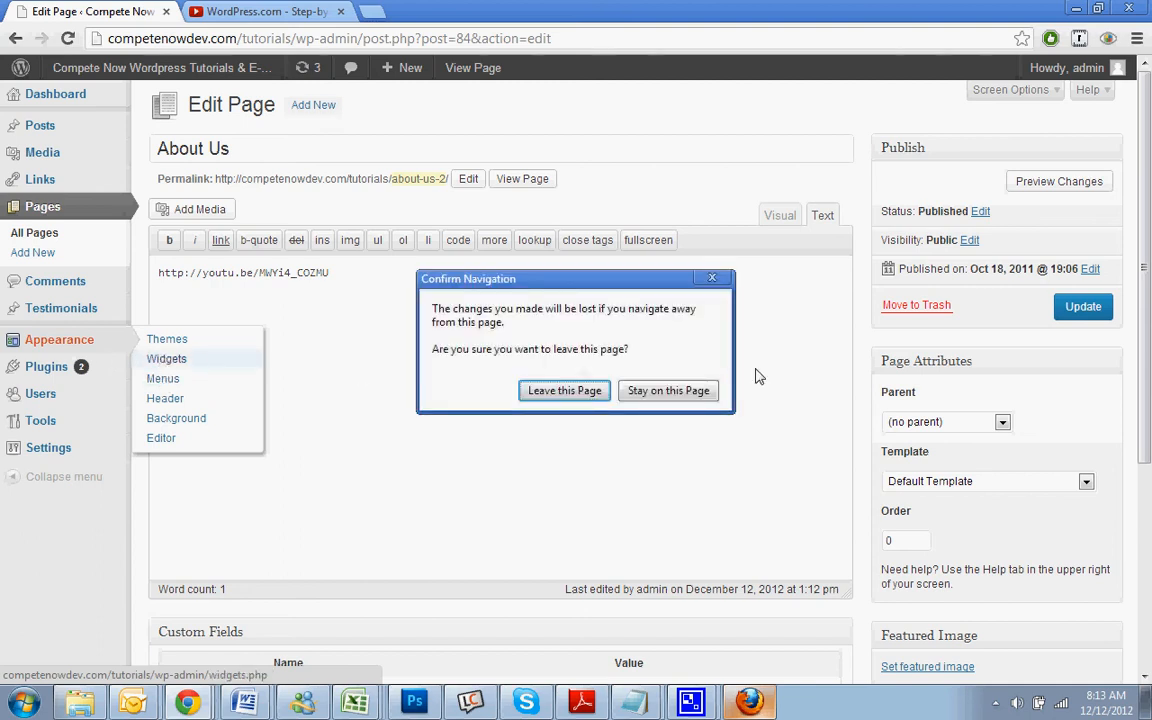
{"action": "left_click", "coordinate": [594, 390]}
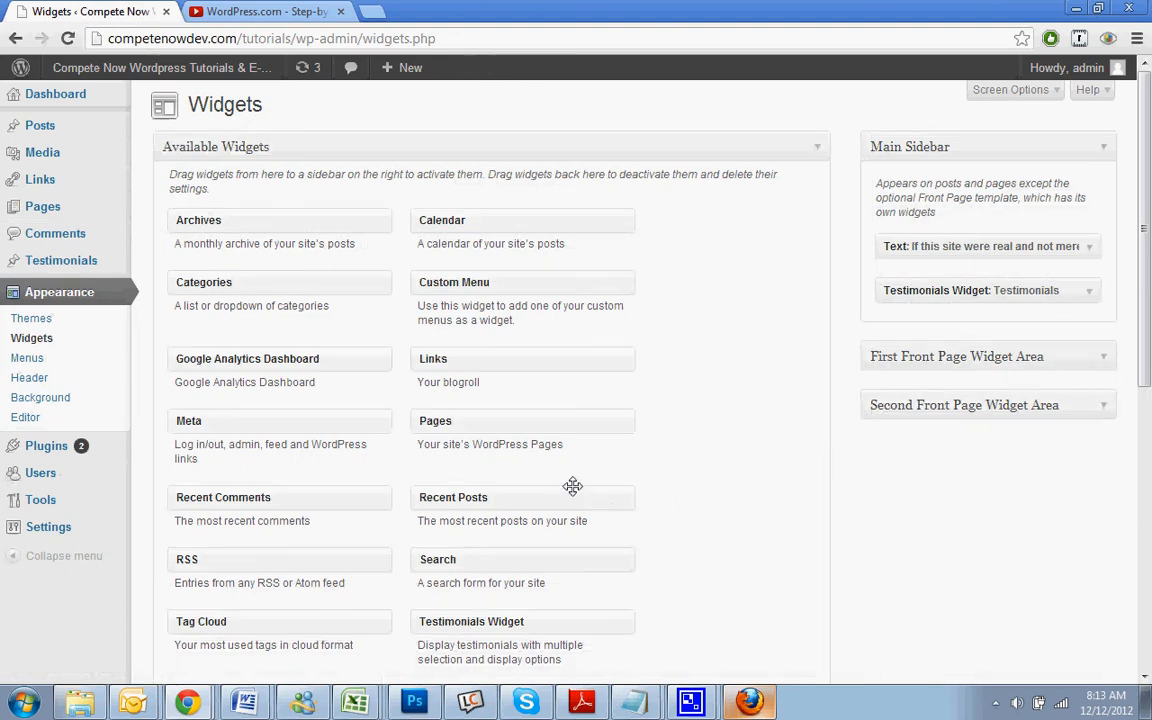
Add a Recent Posts widget atop the Main Sidebar, title it "Recent News", enable the post date display, and save it.
{"action": "left_click_drag", "start_coordinate": [572, 486], "coordinate": [970, 250]}
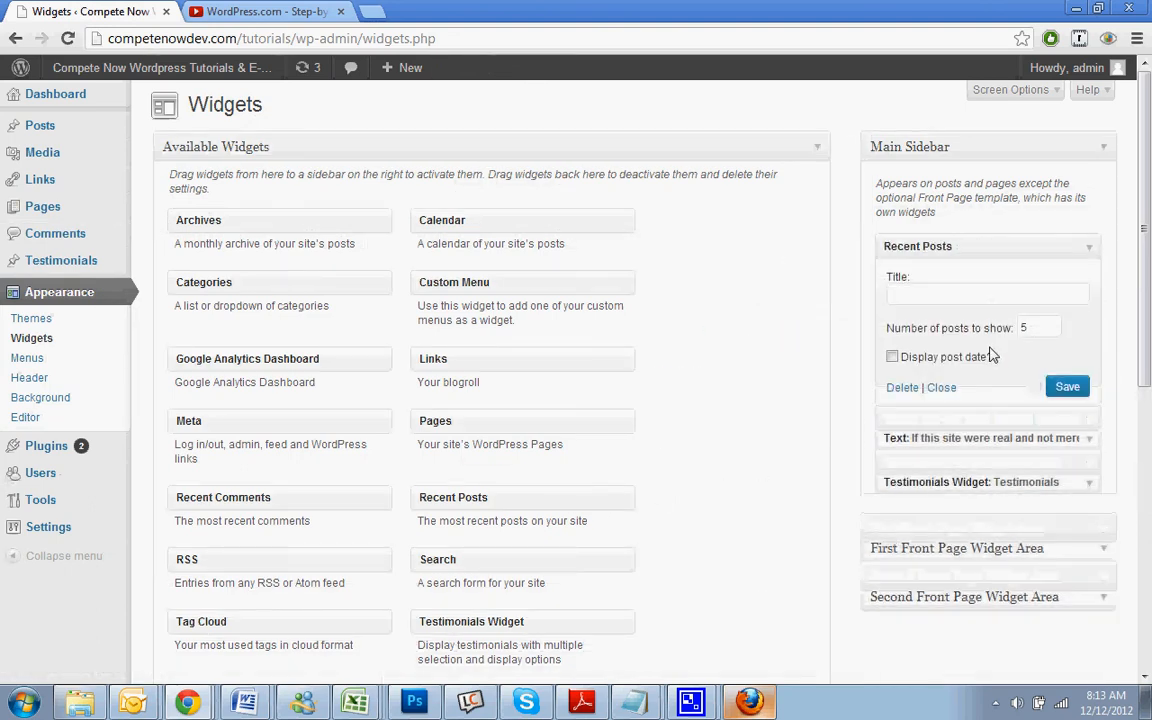
{"action": "left_click", "coordinate": [942, 297]}
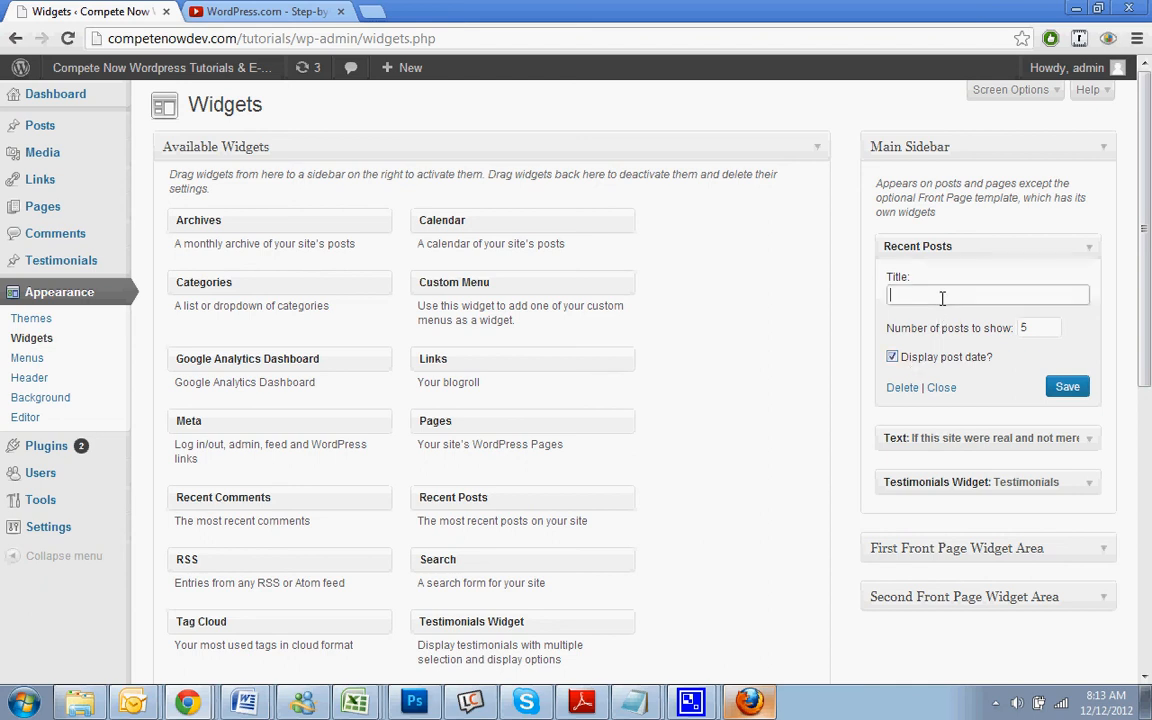
{"action": "type", "text": "Recent News"}
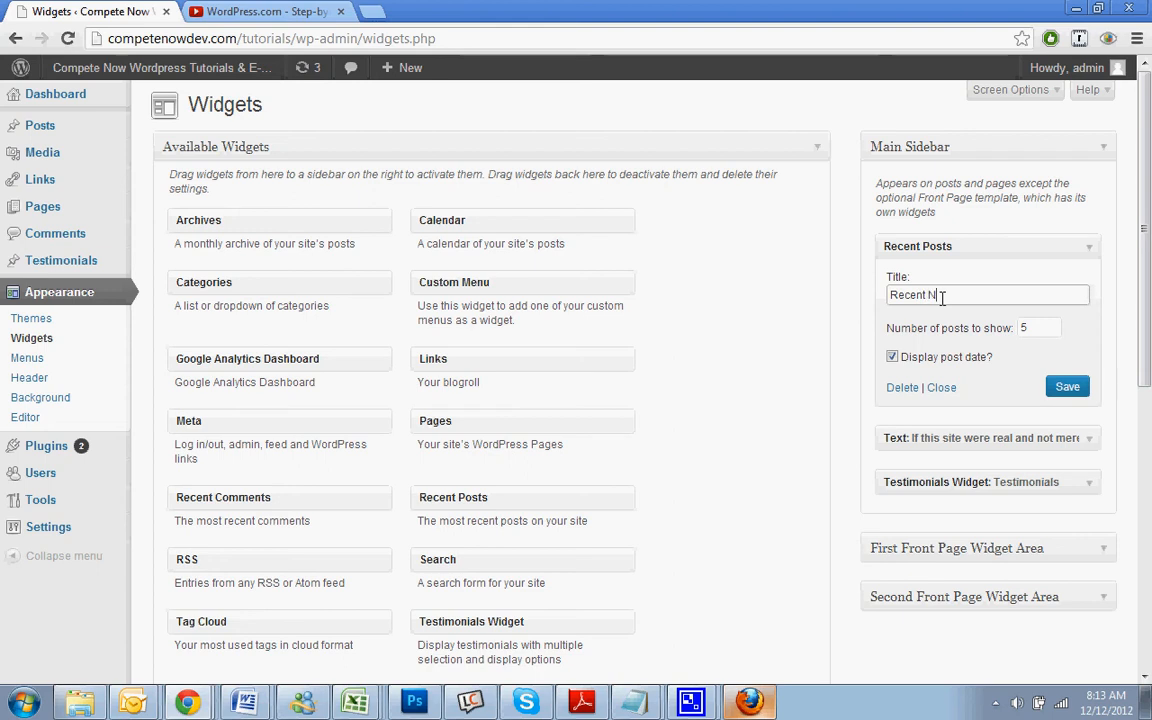
{"action": "left_click", "coordinate": [1068, 385]}
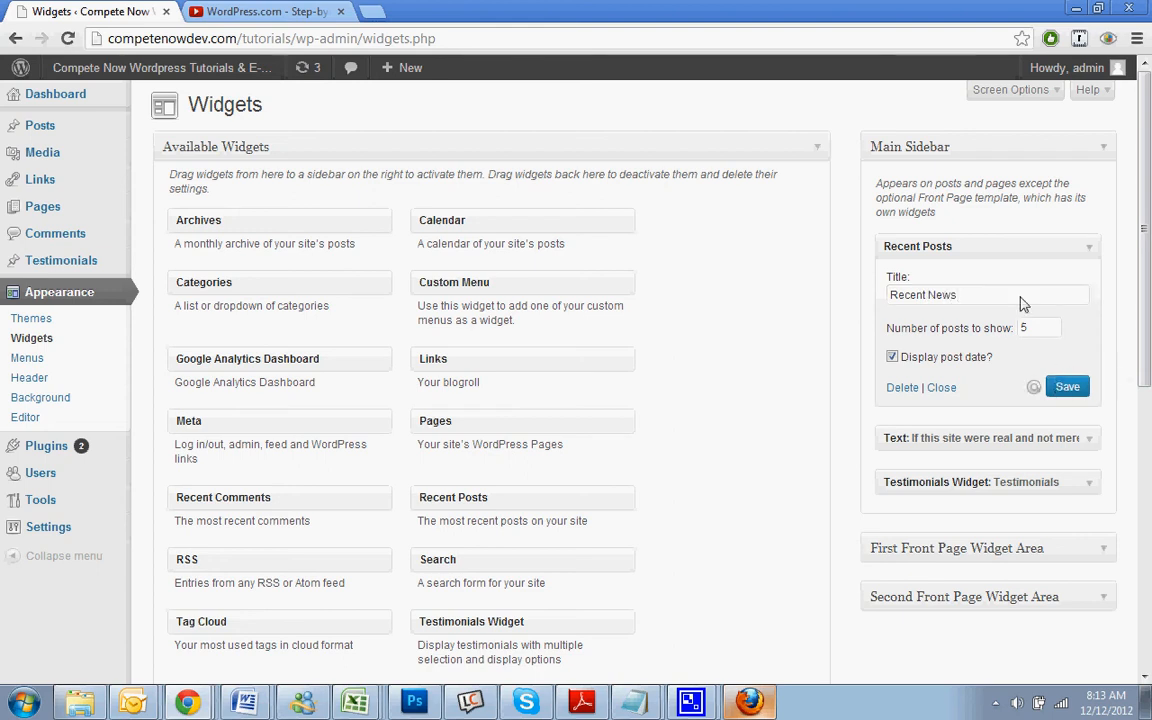
Open the site's home page in a new browser tab and examine the Recent News widget and the rest of the sidebar.
{"action": "right_click", "coordinate": [134, 72]}
{"action": "left_click", "coordinate": [180, 76]}
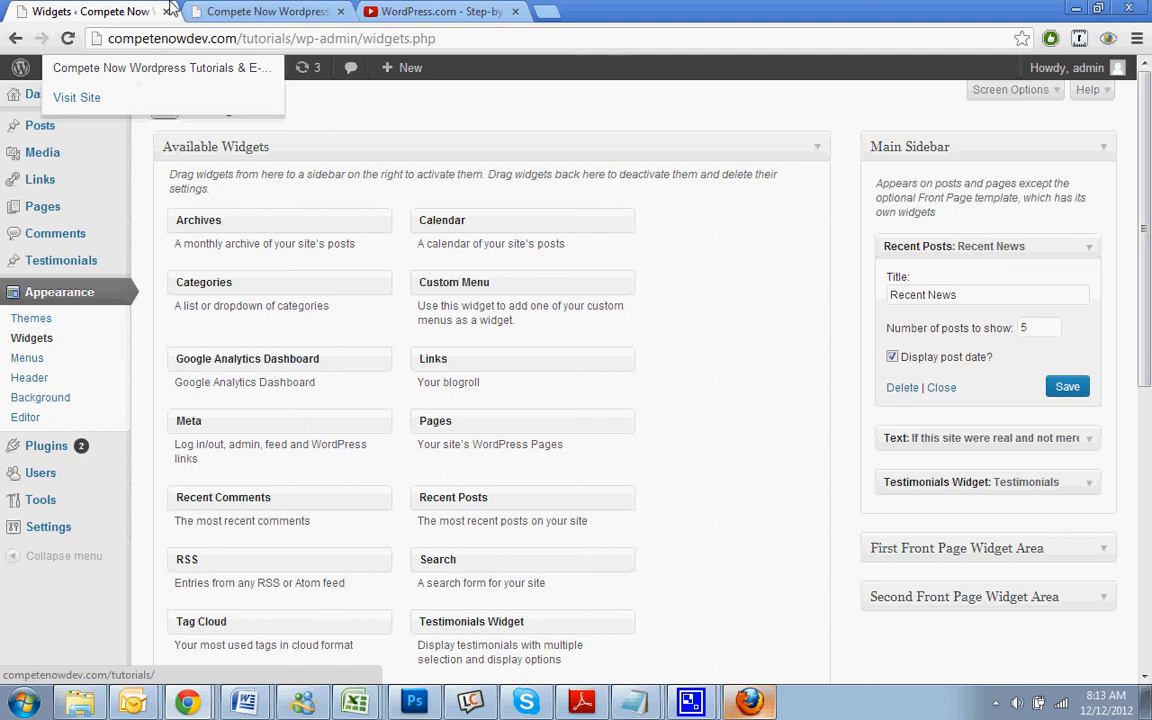
{"action": "left_click", "coordinate": [230, 11]}
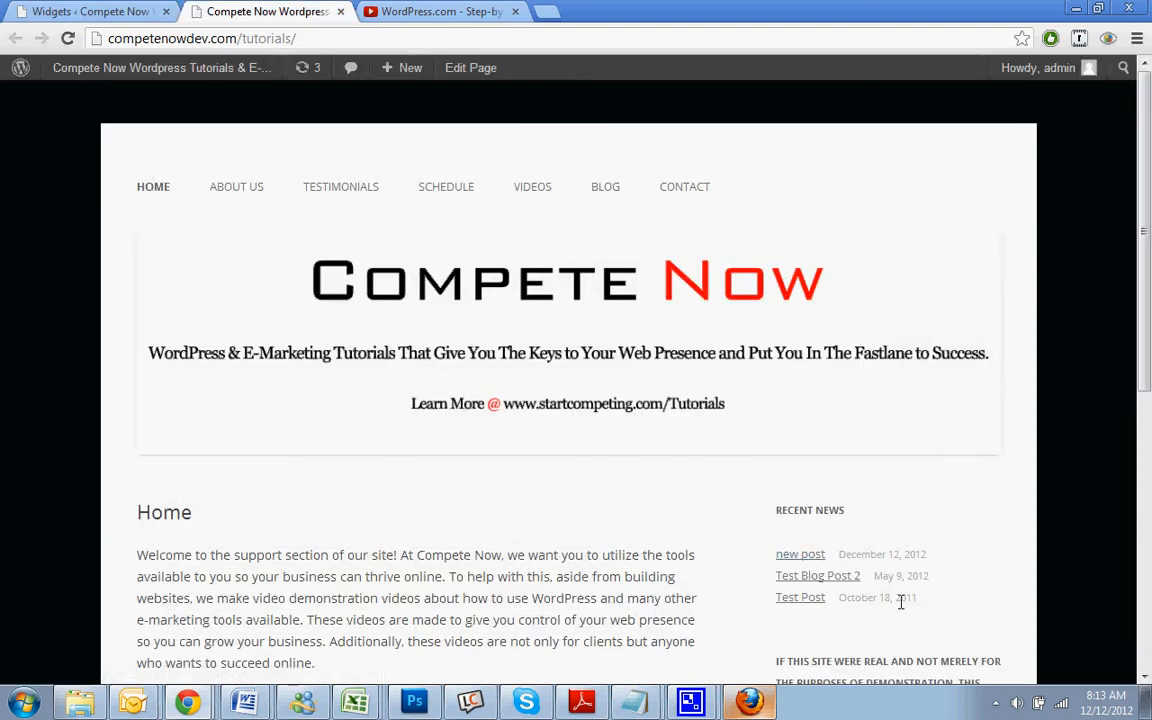
{"action": "scroll", "coordinate": [928, 536], "scroll_direction": "down", "scroll_amount": 3}
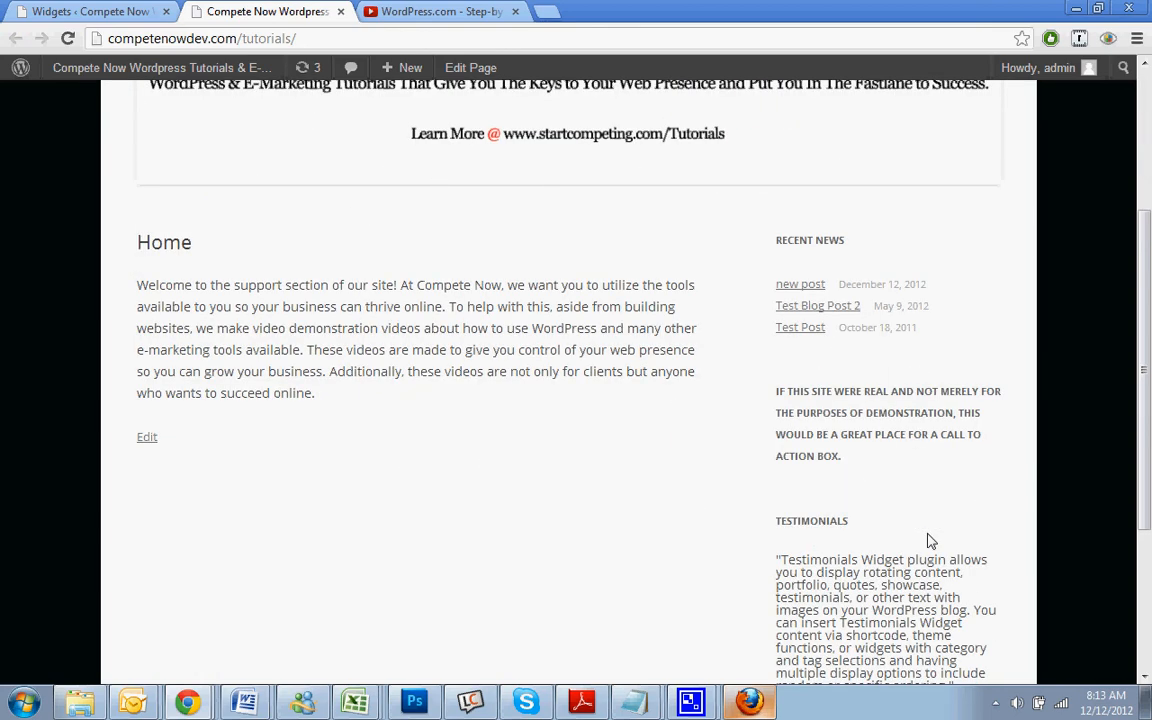
{"action": "scroll", "coordinate": [931, 540], "scroll_direction": "down", "scroll_amount": 2}
{"action": "scroll", "coordinate": [931, 540], "scroll_direction": "up", "scroll_amount": 5}
Collapse the Recent Posts widget's settings on the Widgets page and switch back to the site's home page.
{"action": "left_click", "coordinate": [140, 8]}
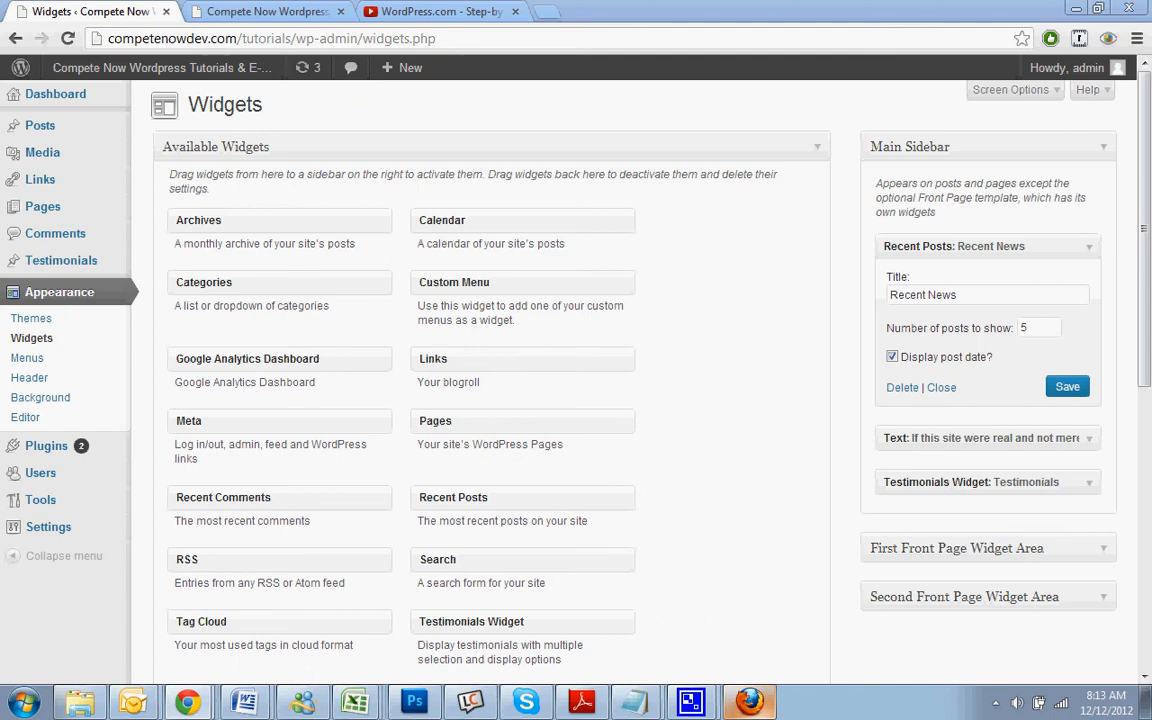
{"action": "left_click", "coordinate": [1090, 250]}
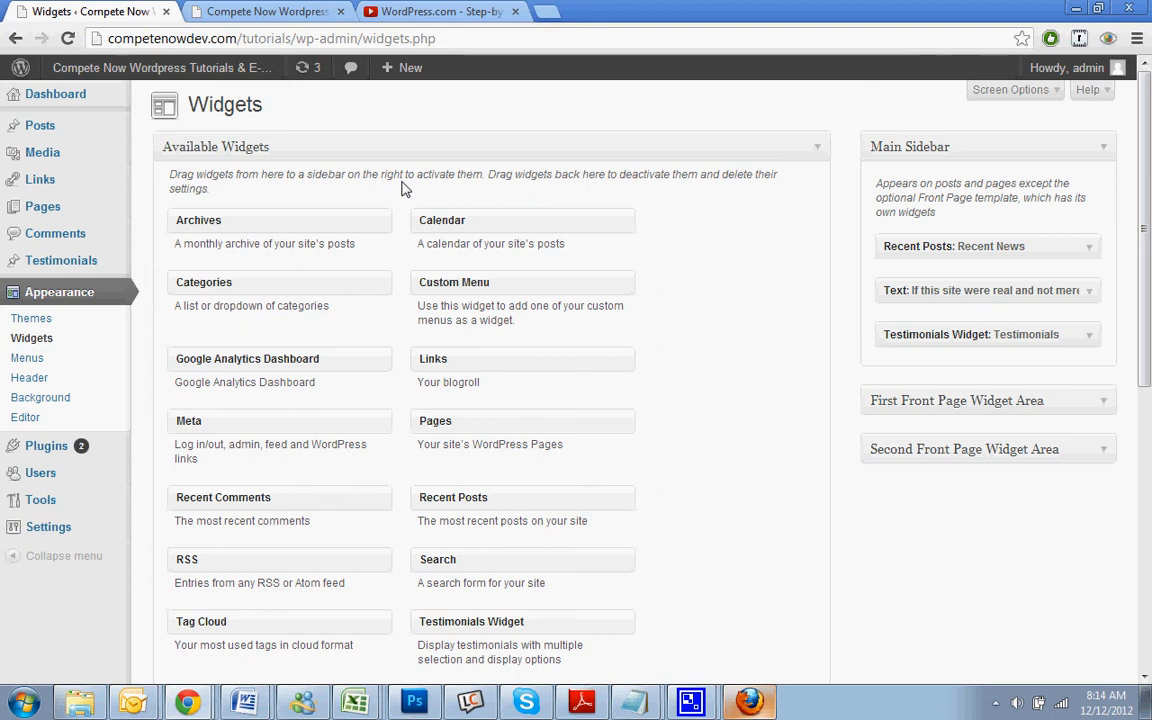
{"action": "left_click", "coordinate": [266, 10]}
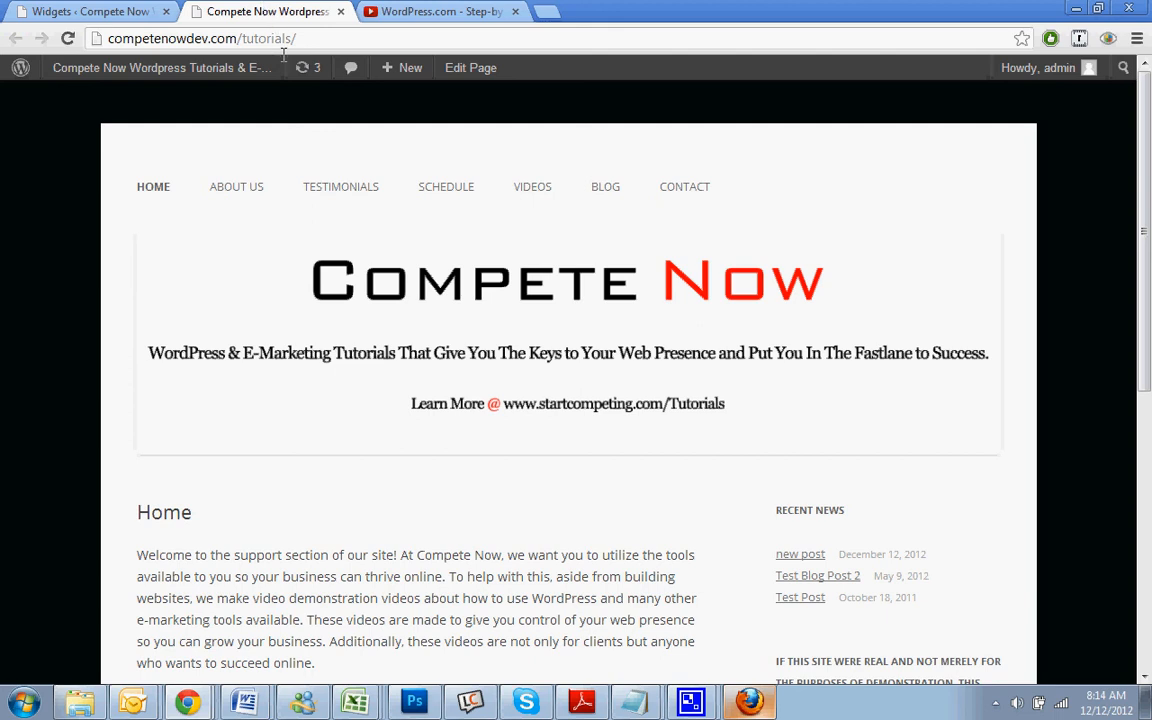
{"action": "mouse_move", "coordinate": [690, 701]}
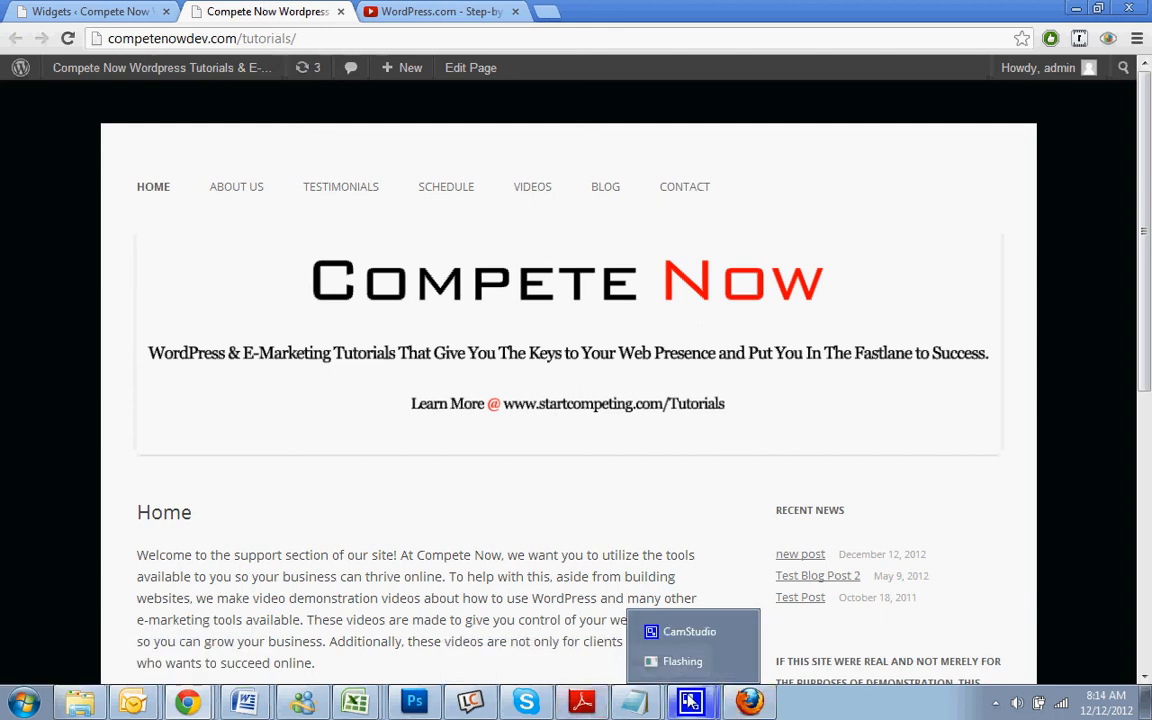